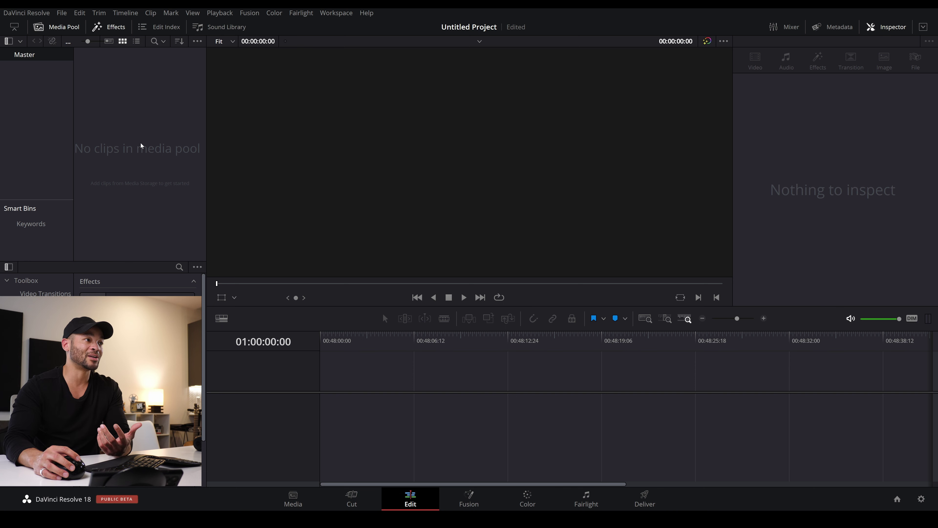
Create a new Fusion Composition clip named LOGO in the Media Pool
right_click(151, 128)
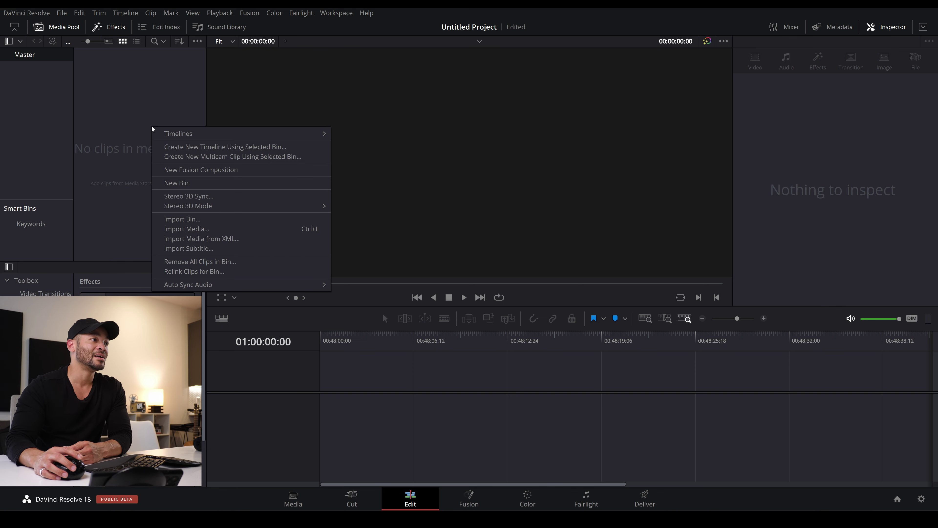
left_click(212, 169)
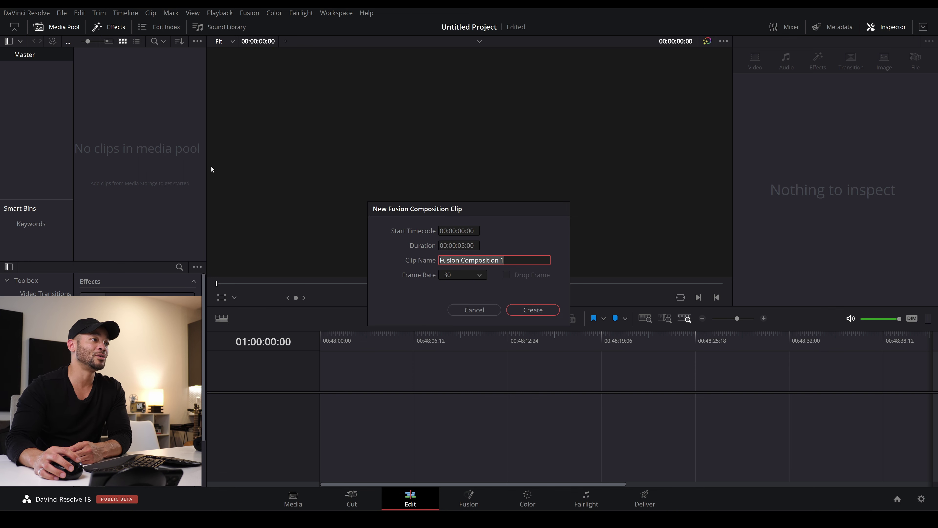
type("LOGO")
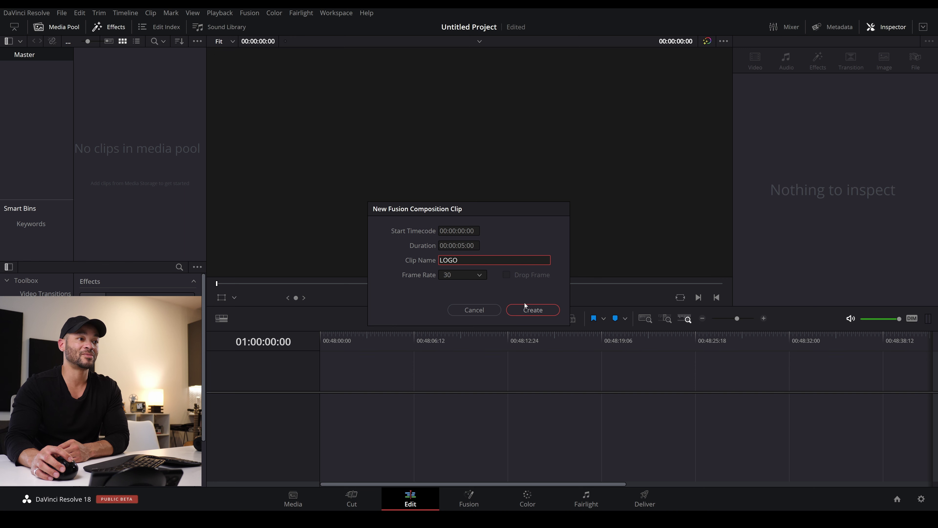
left_click(534, 310)
Drag the LOGO clip onto a new timeline and open it in the Fusion page
left_click(117, 81)
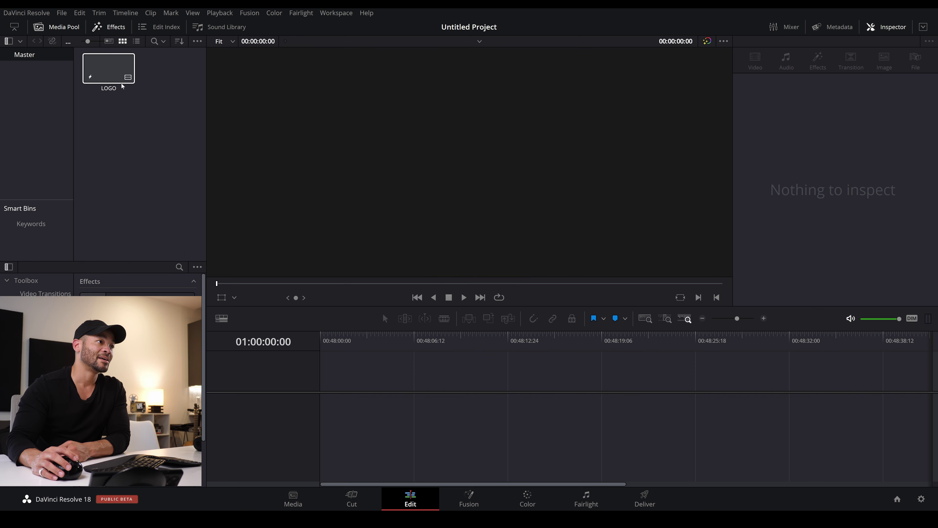
left_click_drag(117, 81, 325, 390)
scroll(360, 406, "up", 5)
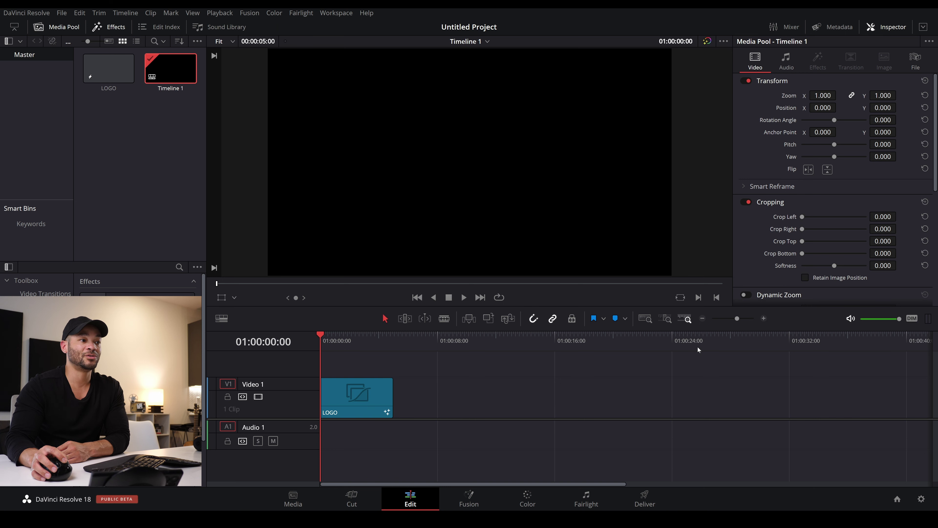
right_click(360, 399)
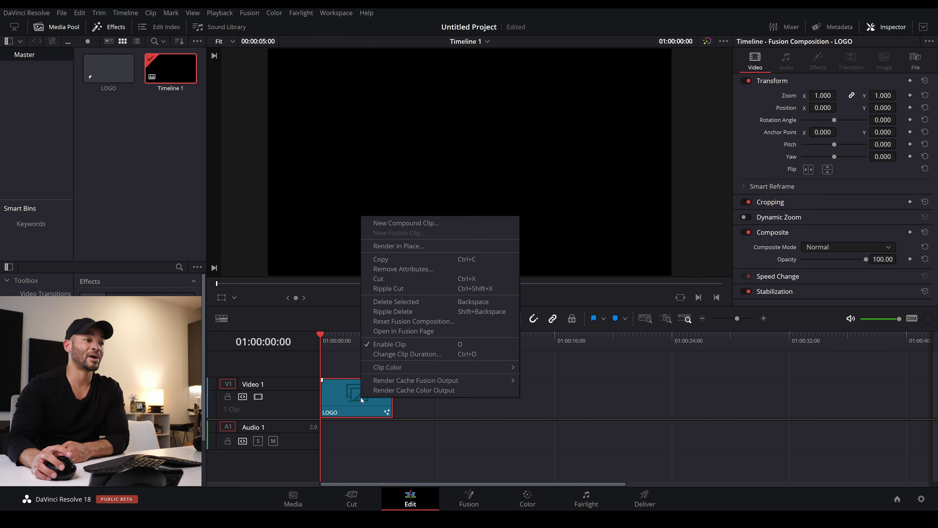
left_click(414, 331)
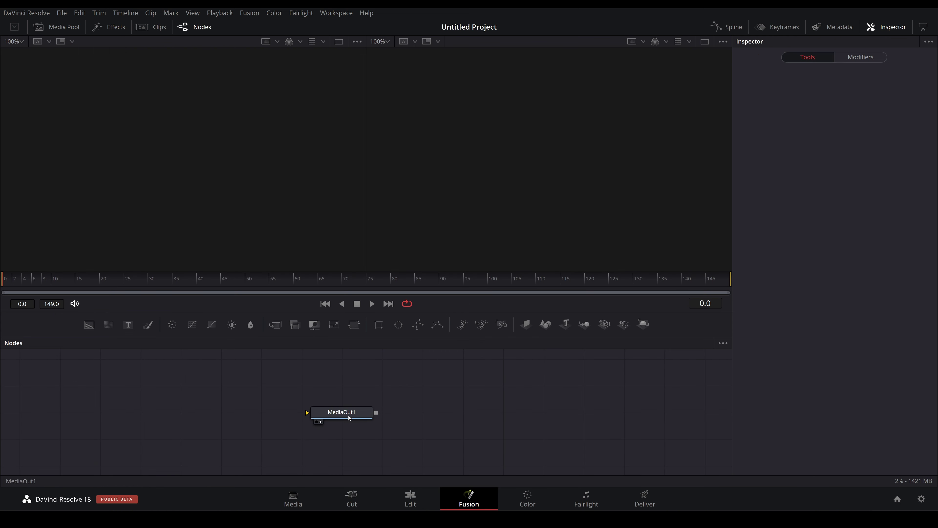
Drag the MediaOut1 node further right in the Nodes panel, then deselect it
left_click_drag(422, 413, 505, 413)
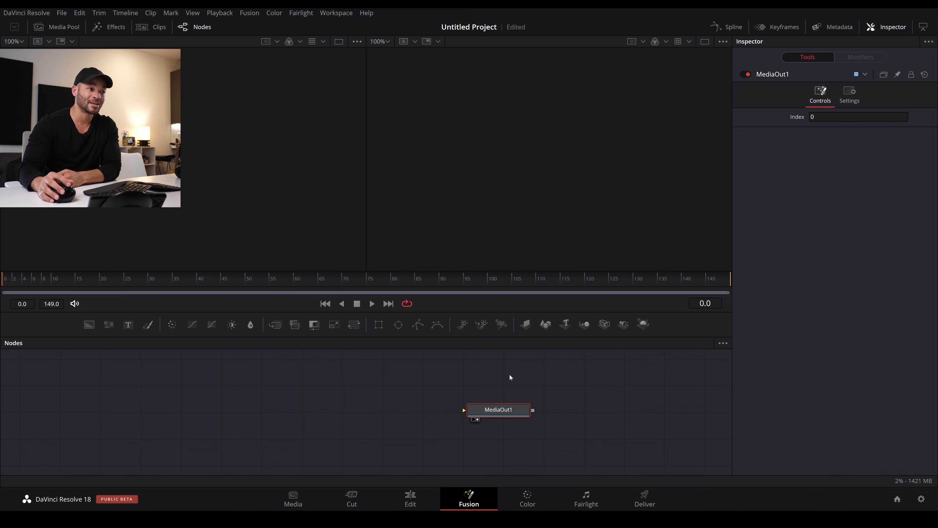
left_click(275, 428)
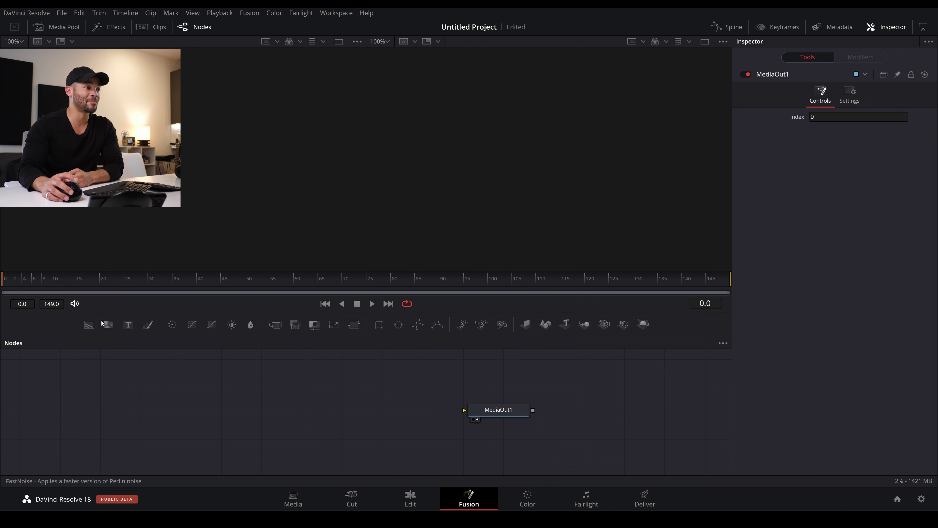
Add a Background node and a Merge node, wiring Merge1 into MediaOut1
left_click_drag(91, 325, 256, 408)
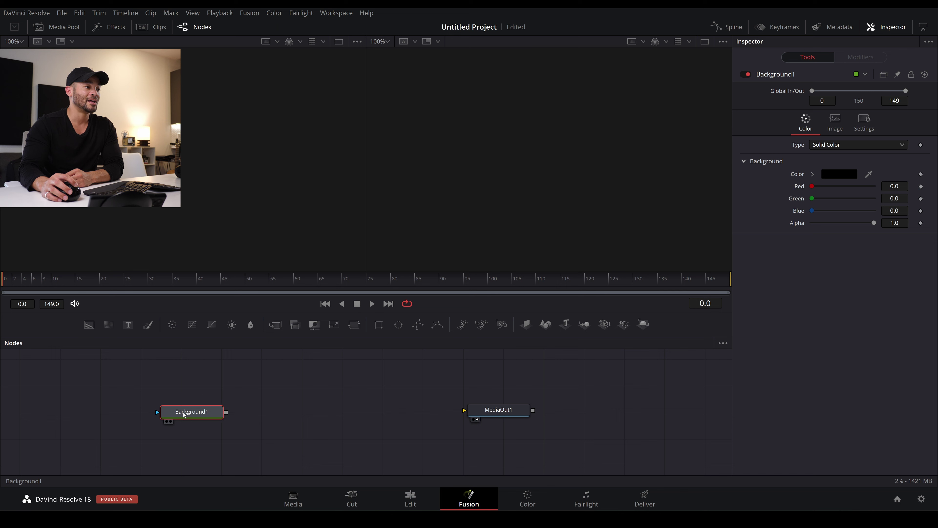
left_click(275, 325)
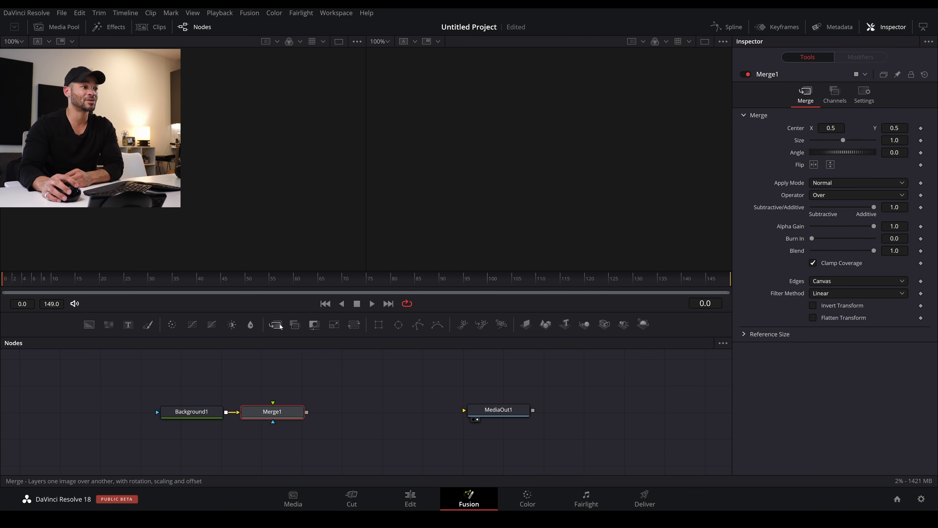
left_click_drag(275, 413, 500, 413)
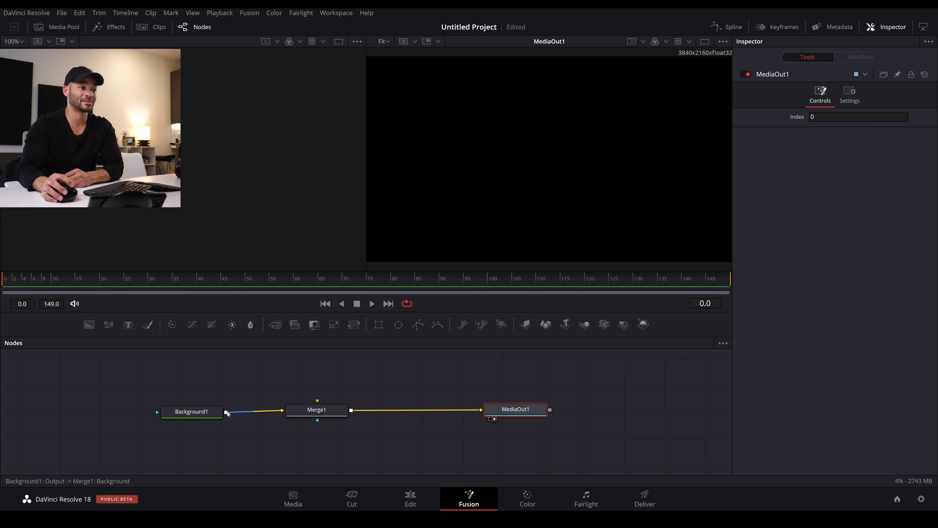
Line up Background1, Merge1 and MediaOut1 in a row, save, and return to the Edit page
left_click_drag(214, 409, 211, 407)
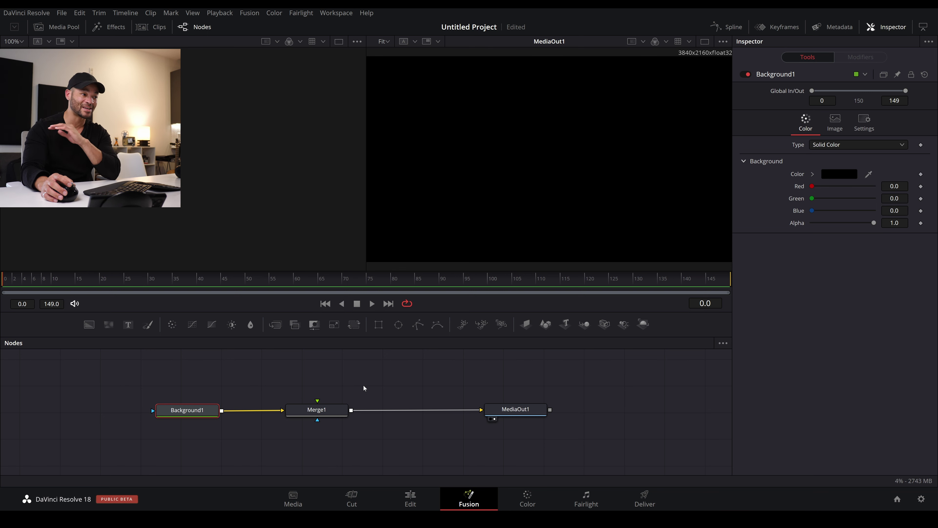
left_click_drag(205, 410, 190, 411)
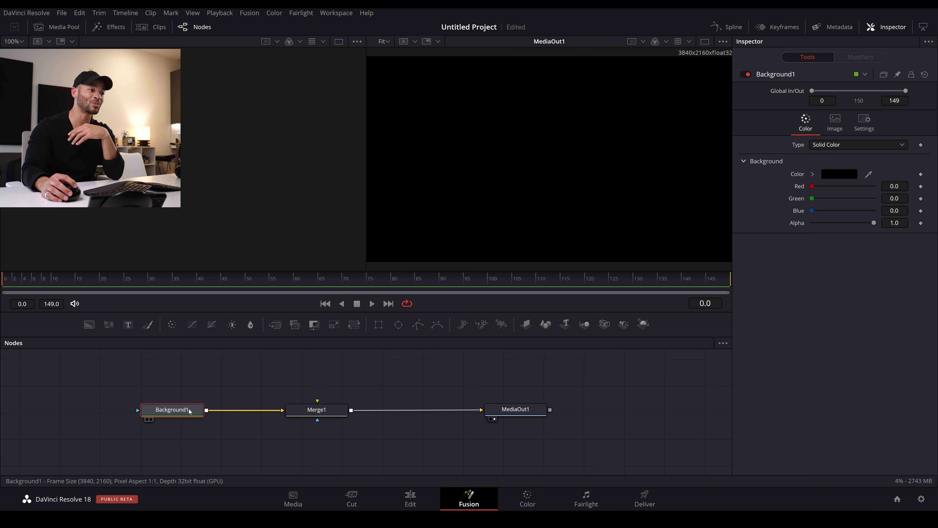
left_click_drag(327, 411, 332, 412)
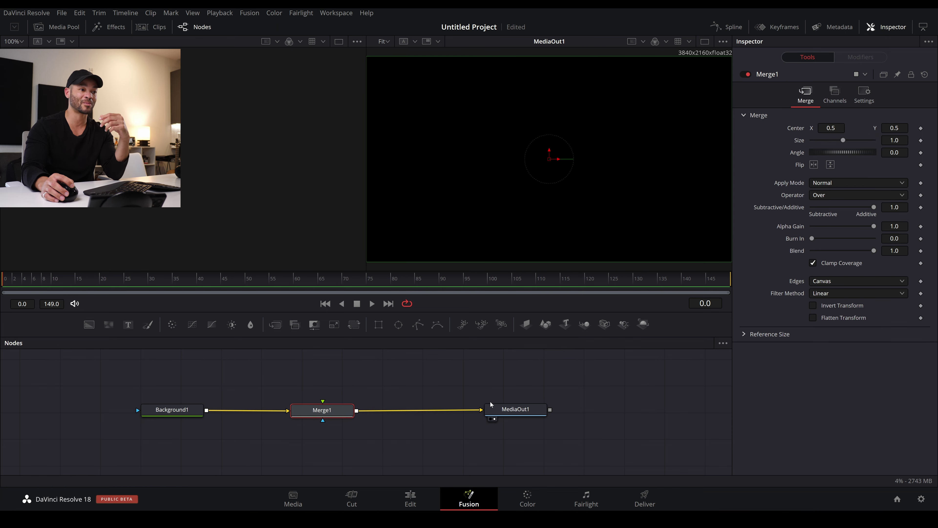
left_click_drag(503, 413, 524, 415)
left_click_drag(328, 412, 345, 413)
left_click(345, 413)
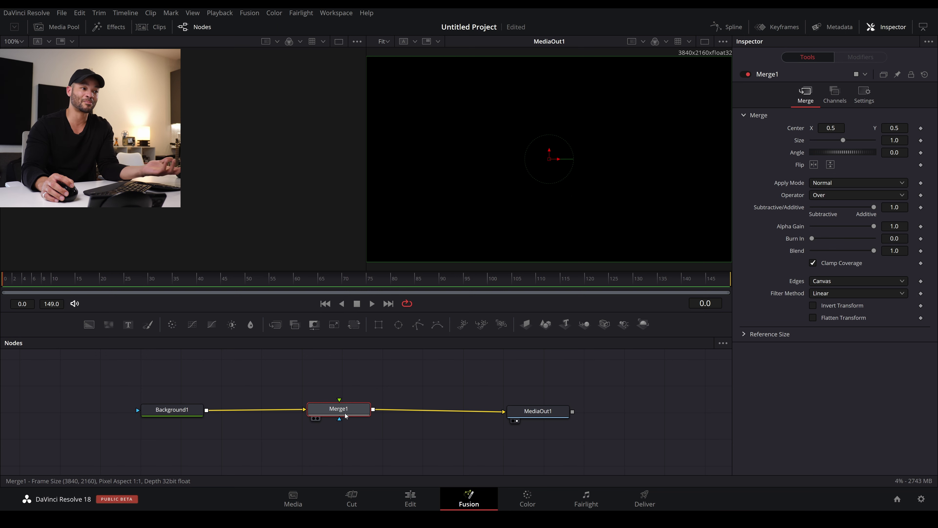
left_click_drag(343, 415, 336, 417)
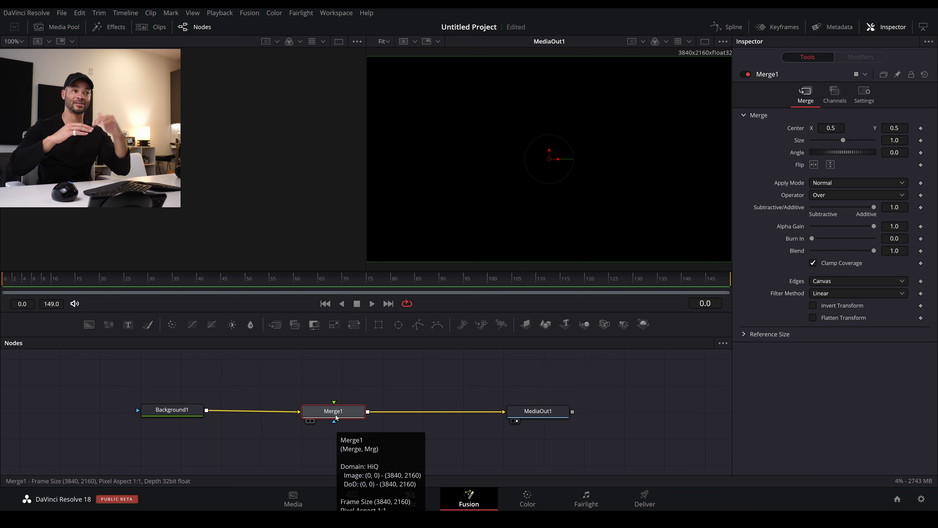
key("ctrl+s")
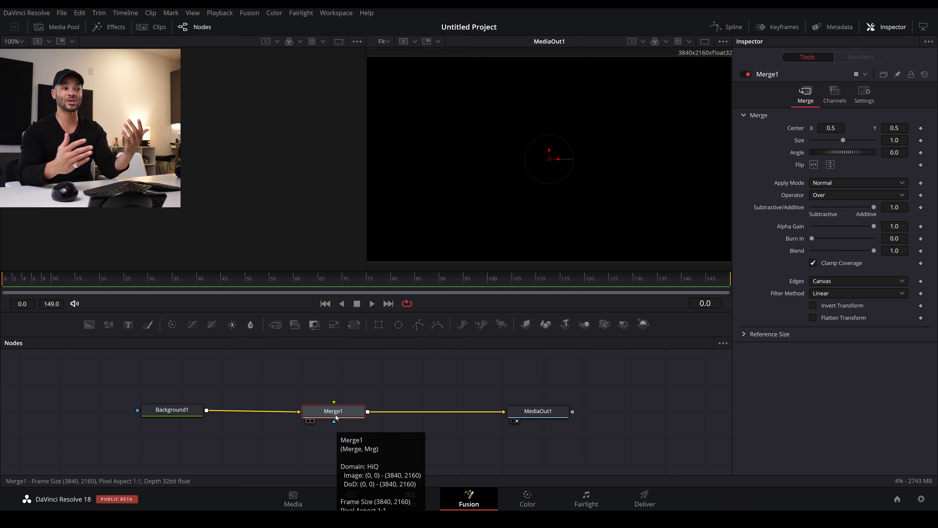
left_click(417, 501)
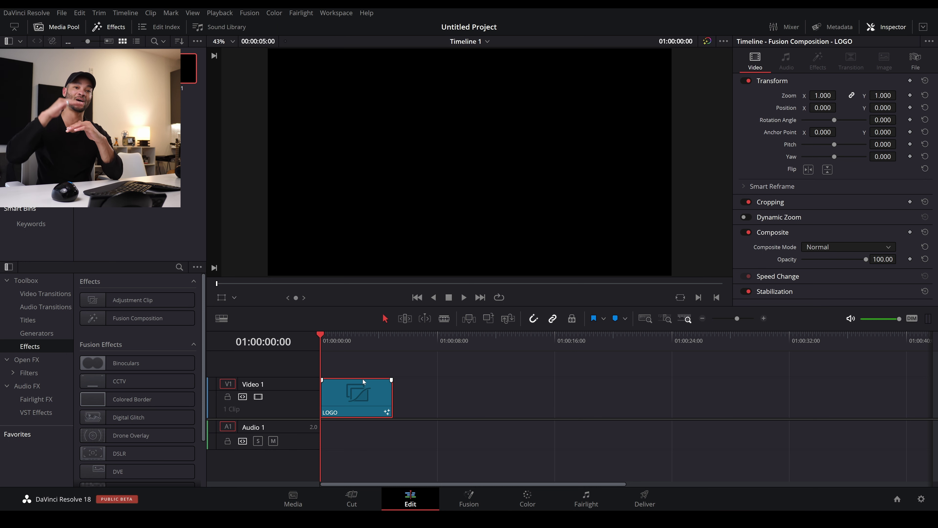
Reopen the LOGO clip in the Fusion page and select the Background1 node
right_click(374, 398)
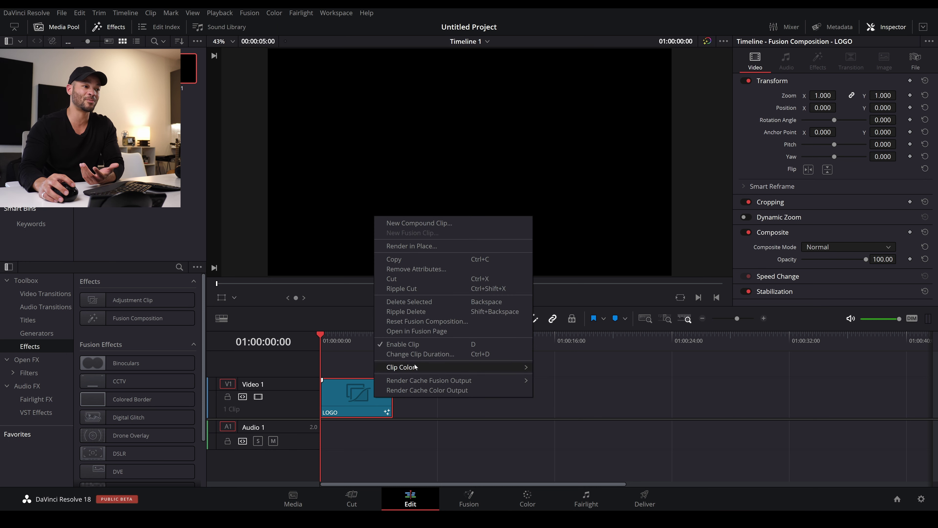
left_click(421, 330)
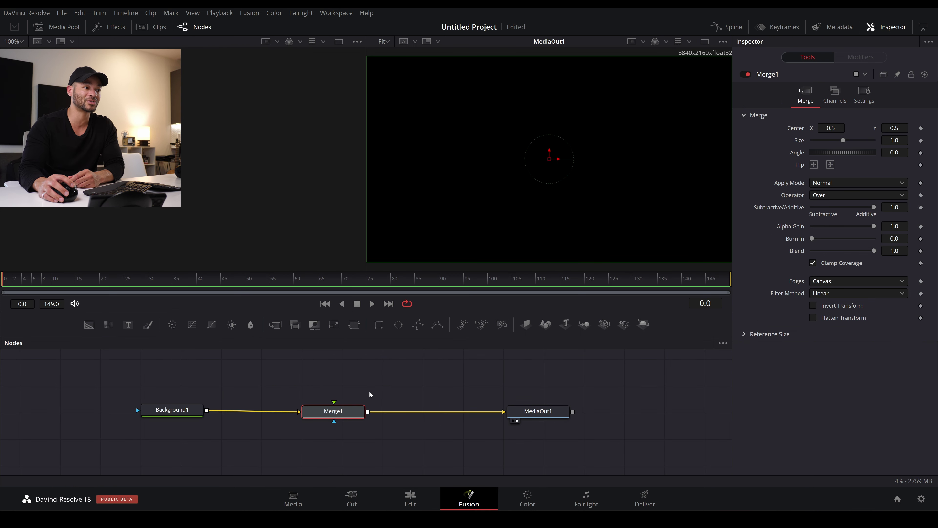
left_click_drag(390, 378, 139, 414)
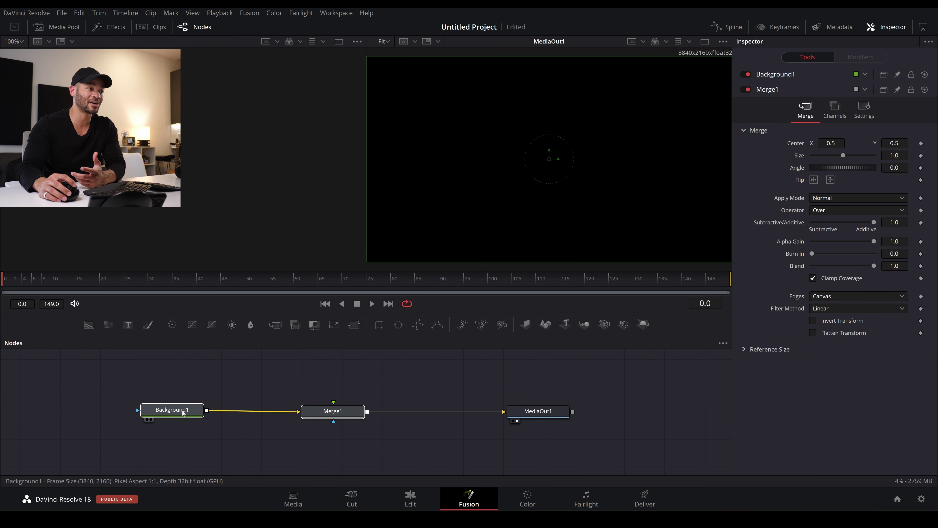
left_click(310, 434)
left_click(343, 414)
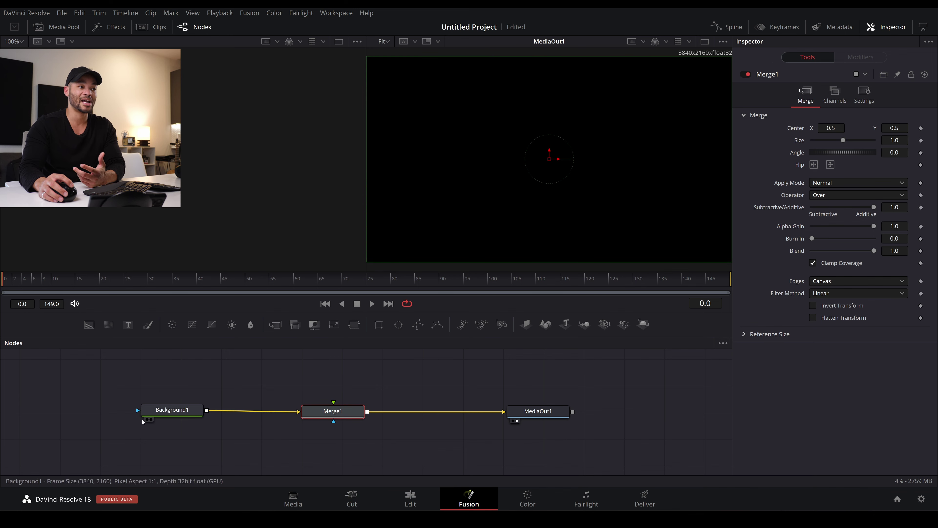
left_click(325, 380)
left_click(160, 404)
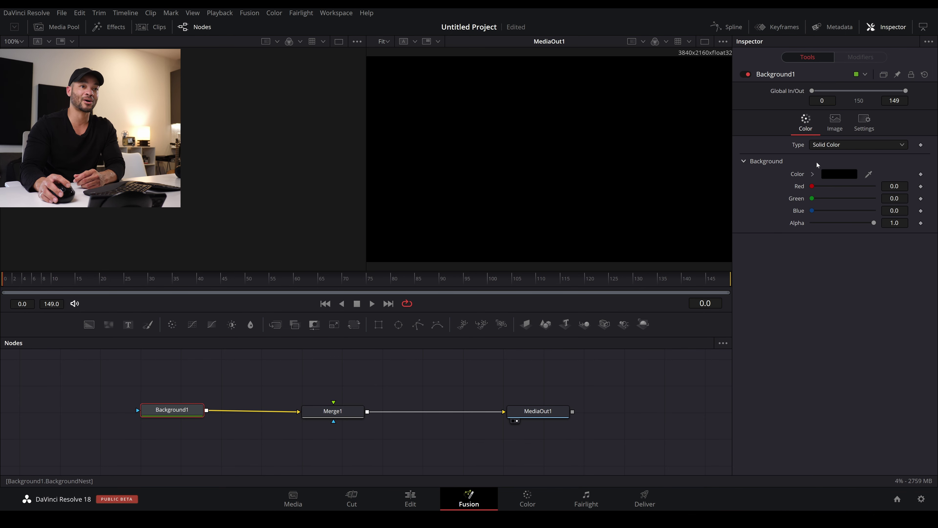
Set Background1's colour to pure white and nudge the node slightly left
left_click(833, 174)
left_click(583, 173)
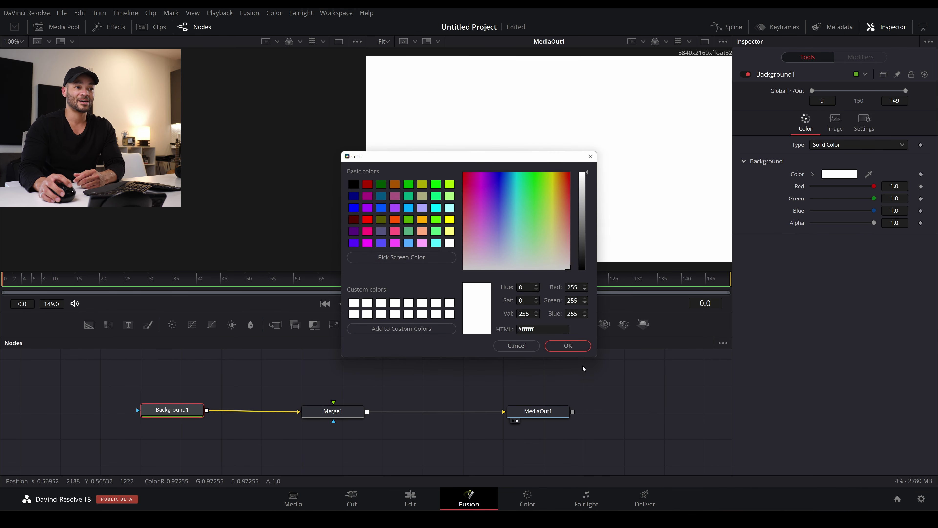
left_click(575, 346)
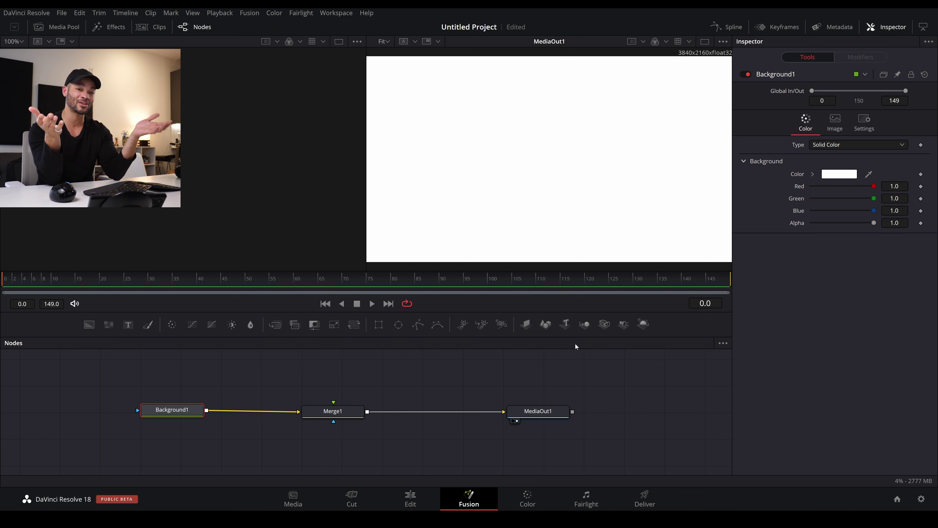
left_click_drag(172, 409, 161, 413)
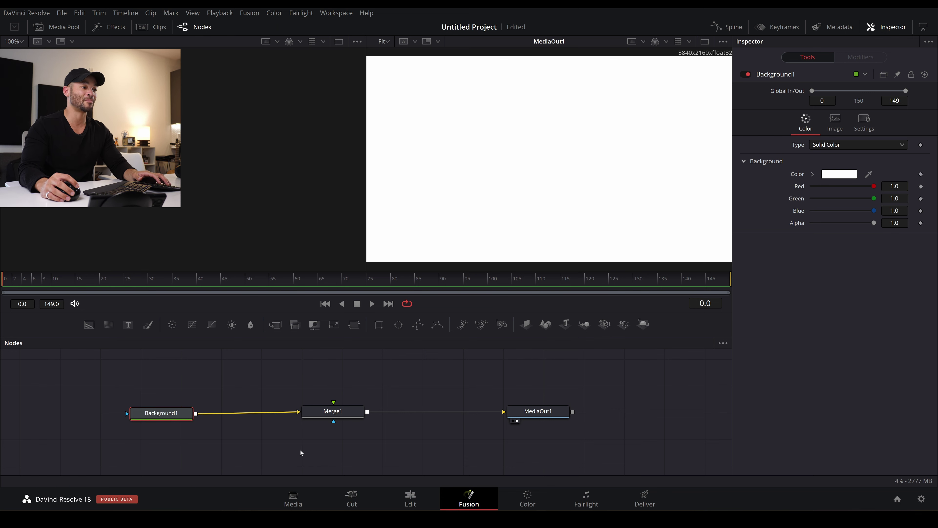
Nudge the Merge1 node back into alignment in the node graph
left_click_drag(333, 411, 330, 415)
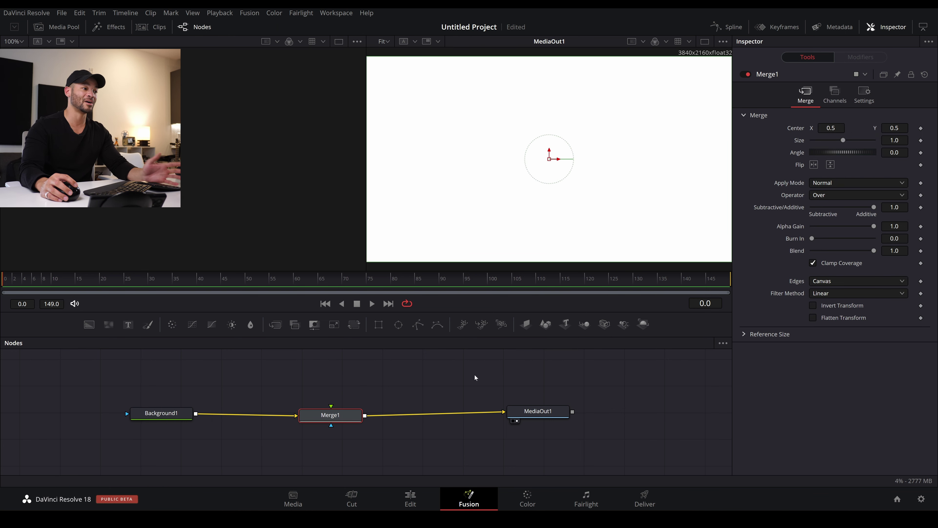
left_click(303, 377)
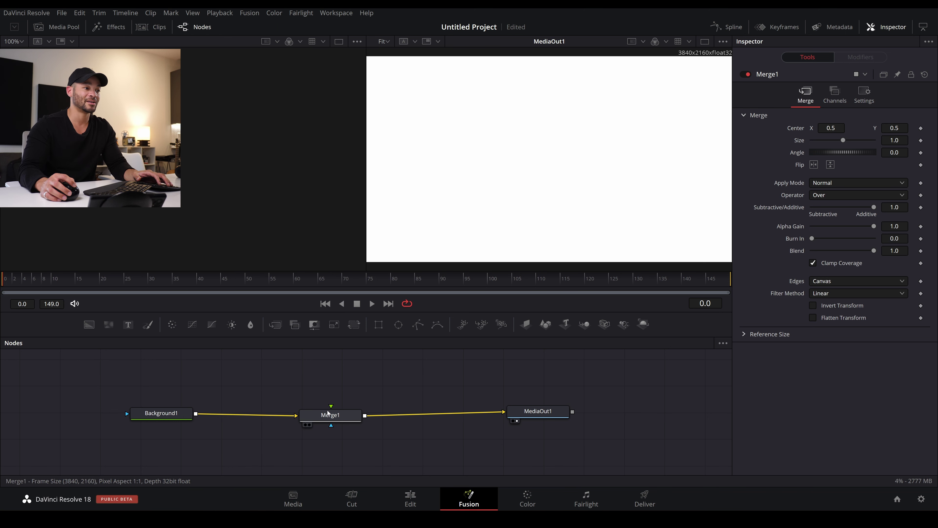
left_click_drag(327, 413, 328, 410)
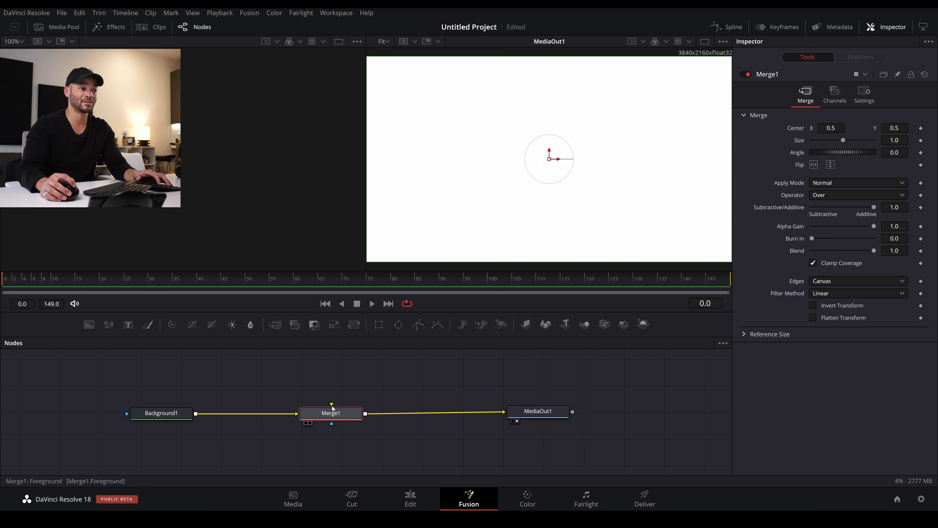
left_click(333, 382)
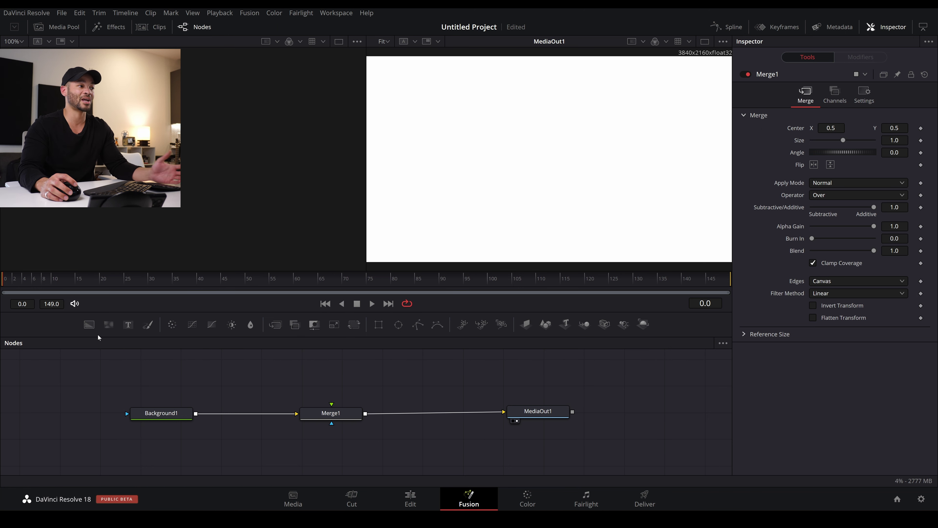
Add a Background2 → Merge2 branch above and feed Merge2 into Merge1
left_click_drag(89, 324, 171, 384)
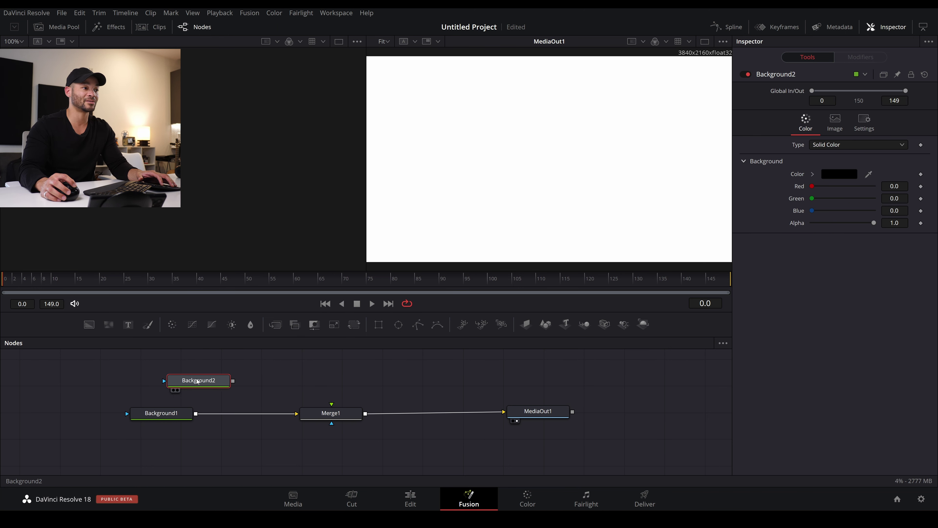
left_click_drag(275, 324, 322, 384)
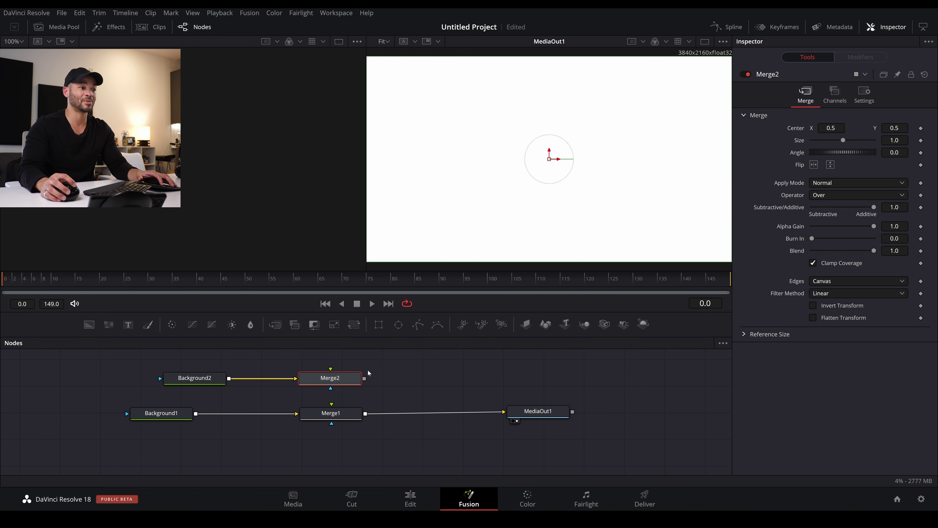
left_click_drag(365, 378, 331, 404)
left_click_drag(203, 378, 187, 378)
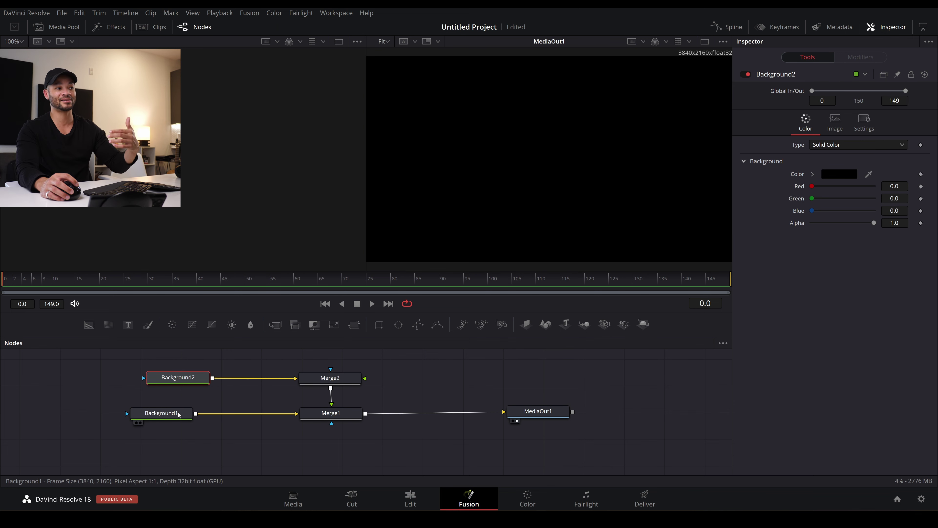
Preview the white Background1 in the left viewer, then check black Background2
left_click_drag(179, 411, 195, 206)
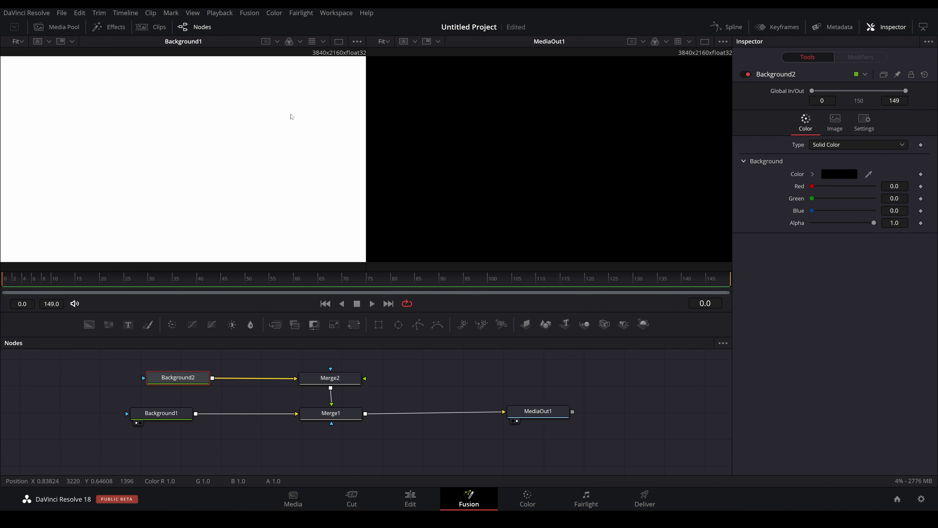
left_click(175, 416)
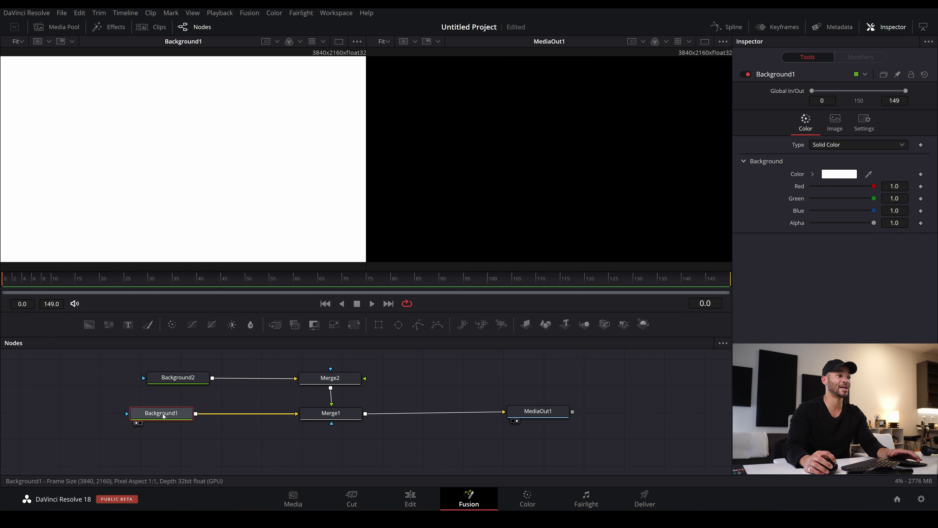
key("1")
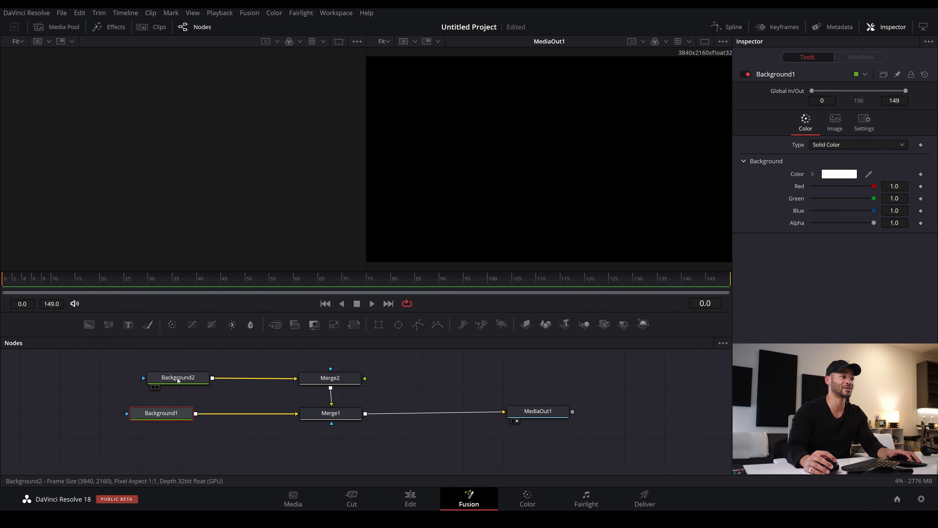
left_click(184, 380)
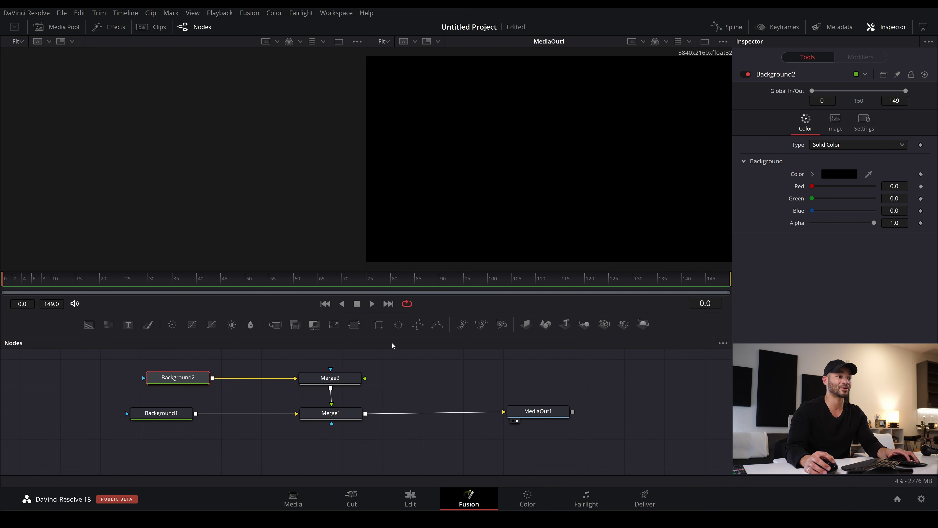
Add an Ellipse1 mask to Background2 and view Background2 in the left viewer
left_click(399, 325)
left_click_drag(179, 370, 99, 396)
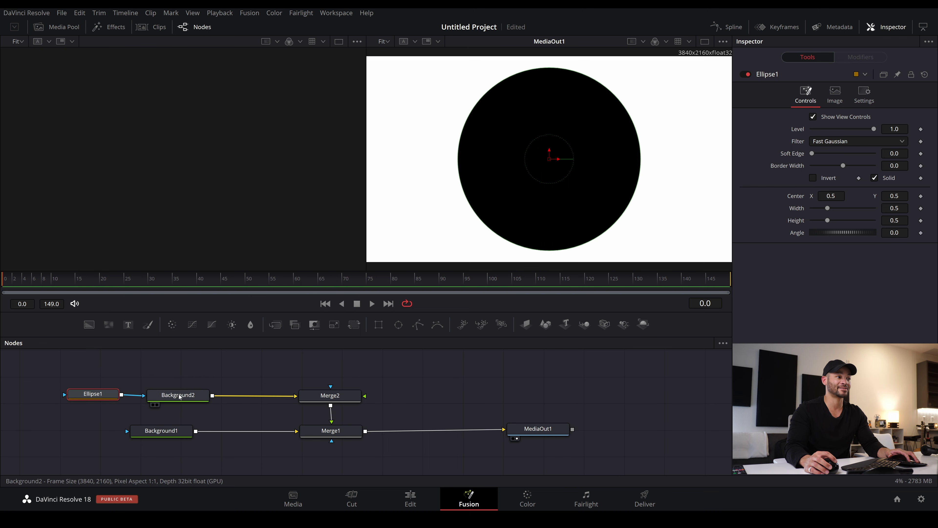
left_click_drag(188, 400, 189, 204)
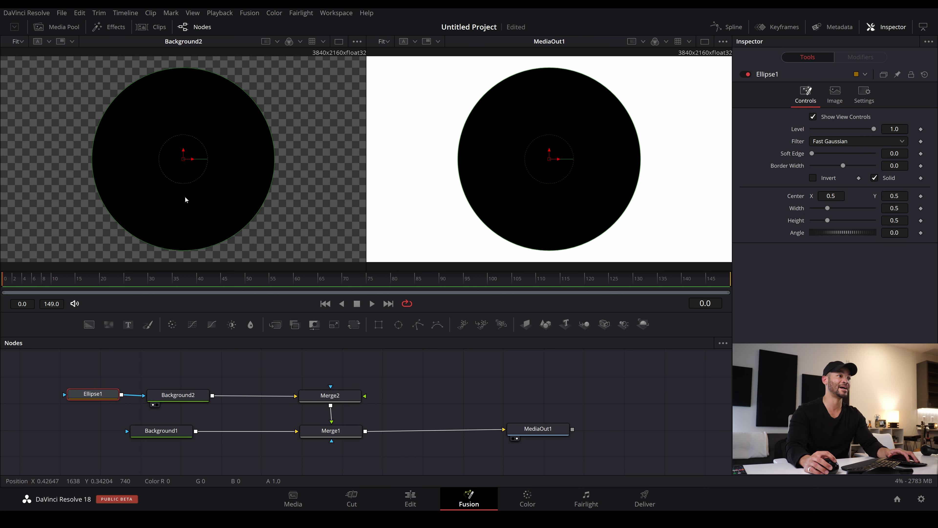
left_click_drag(111, 397, 103, 398)
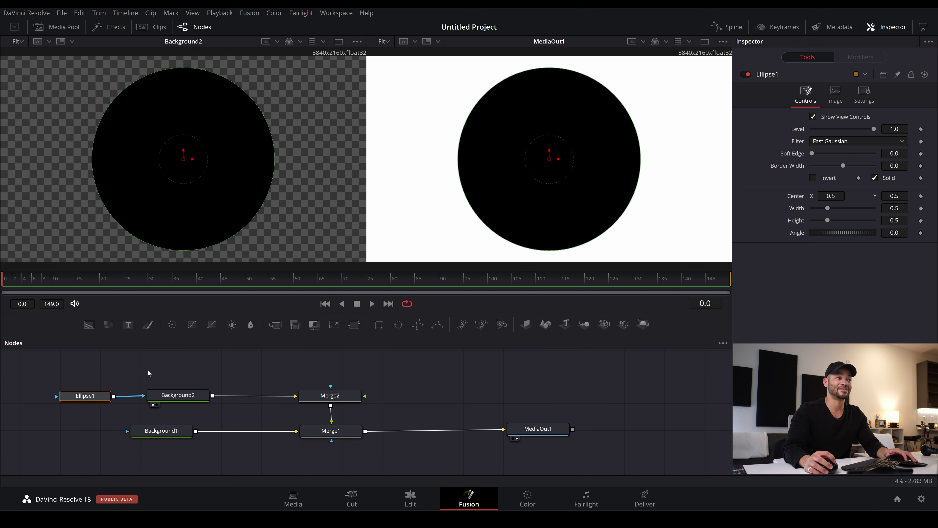
Set Ellipse1's Width and Height to 0.3 for a round black circle
left_click(895, 208)
double_click(894, 208)
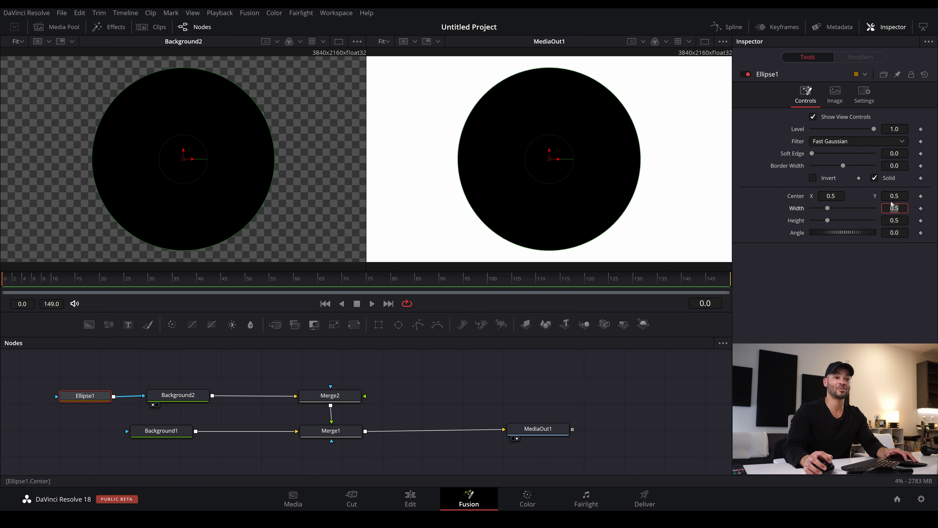
type("0.3")
key("Return")
left_click(897, 220)
double_click(895, 220)
type(".3")
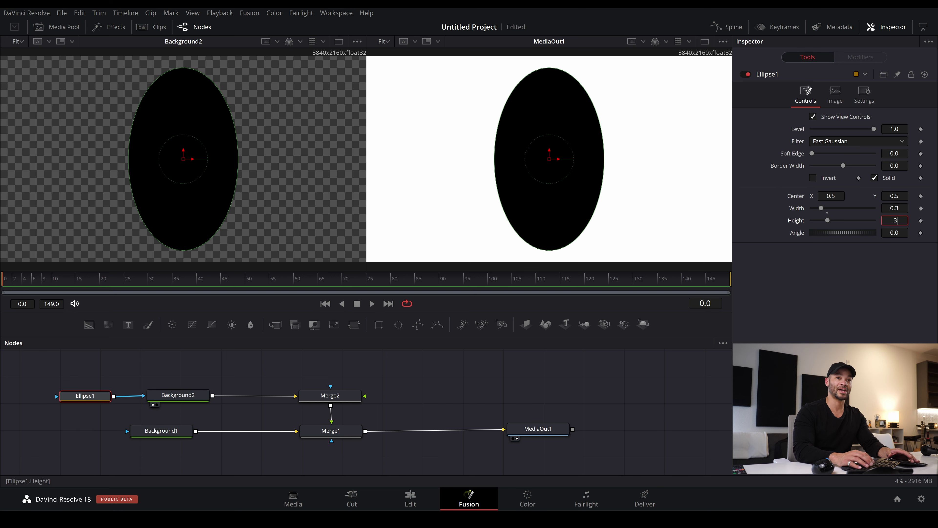
key("Return")
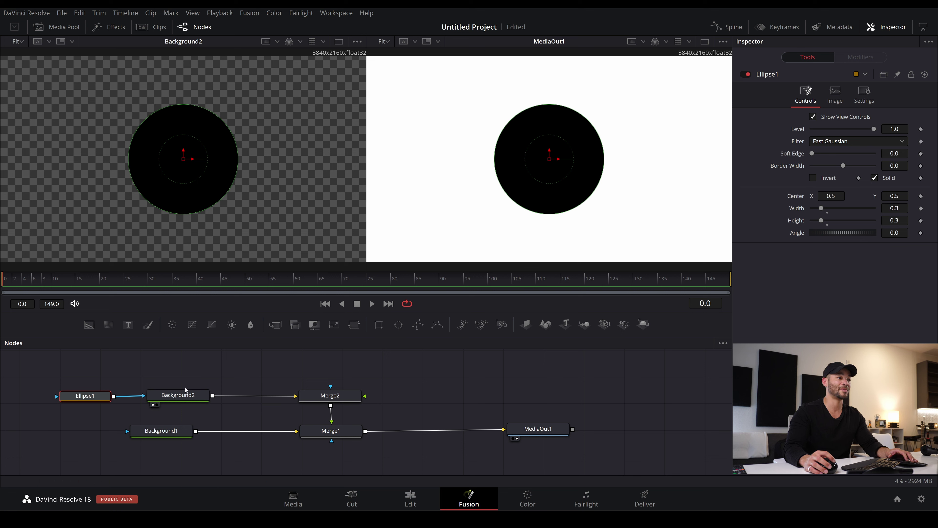
left_click_drag(43, 368, 365, 415)
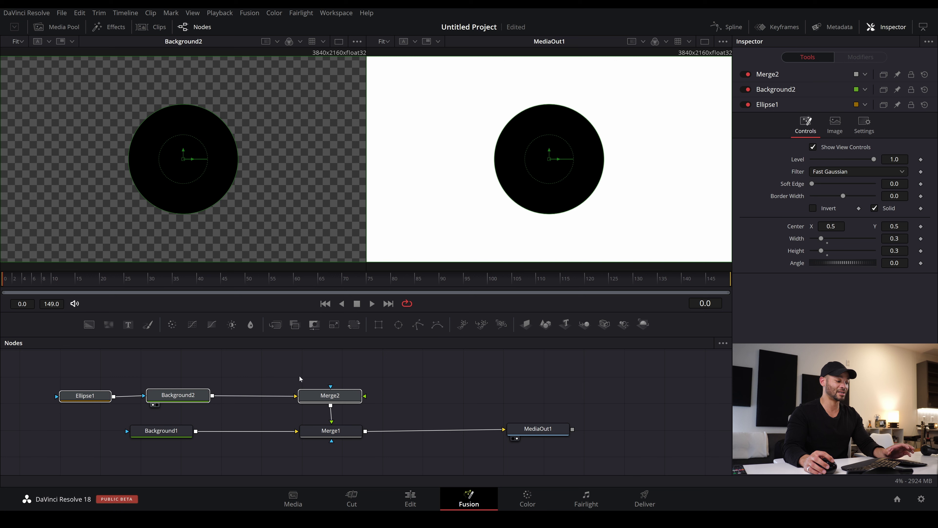
left_click(325, 370)
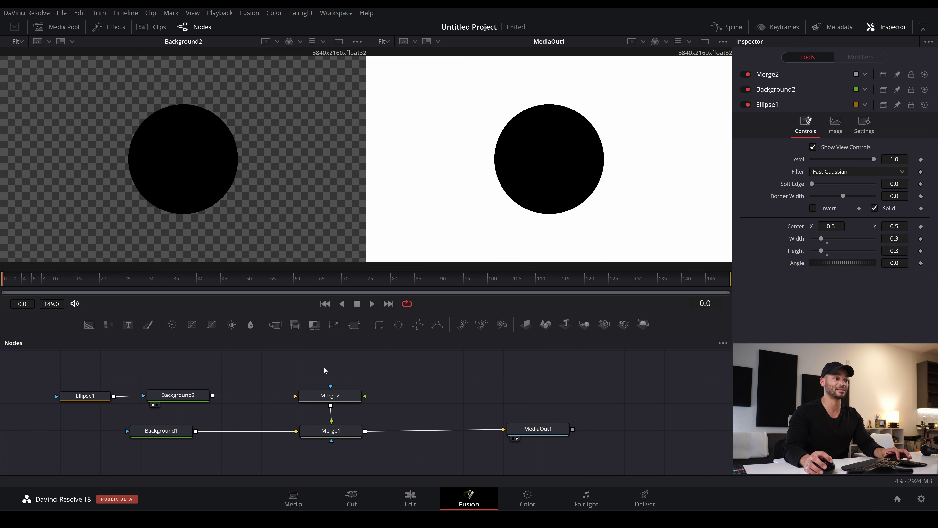
Paste copies of Ellipse1, Background2 and Merge2 above, feeding Merge2_1 into Merge2's foreground
key("ctrl+v")
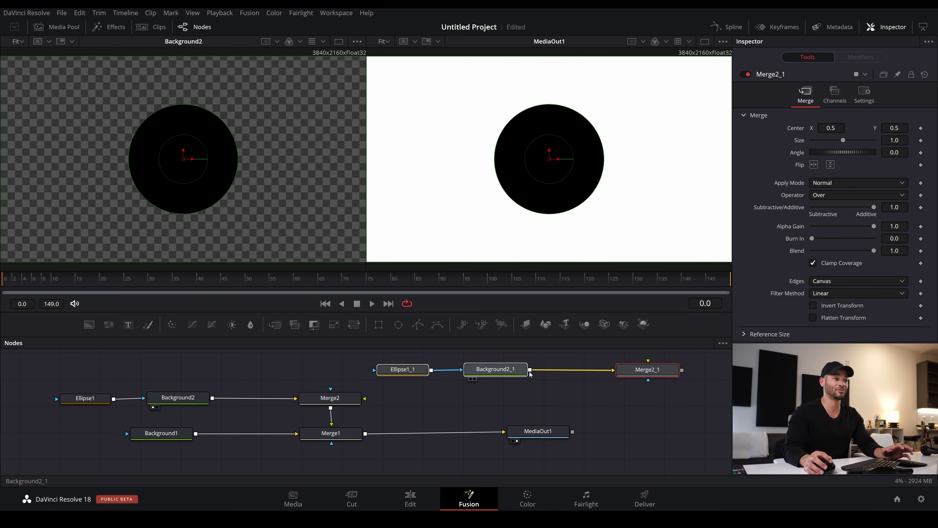
left_click_drag(645, 369, 342, 368)
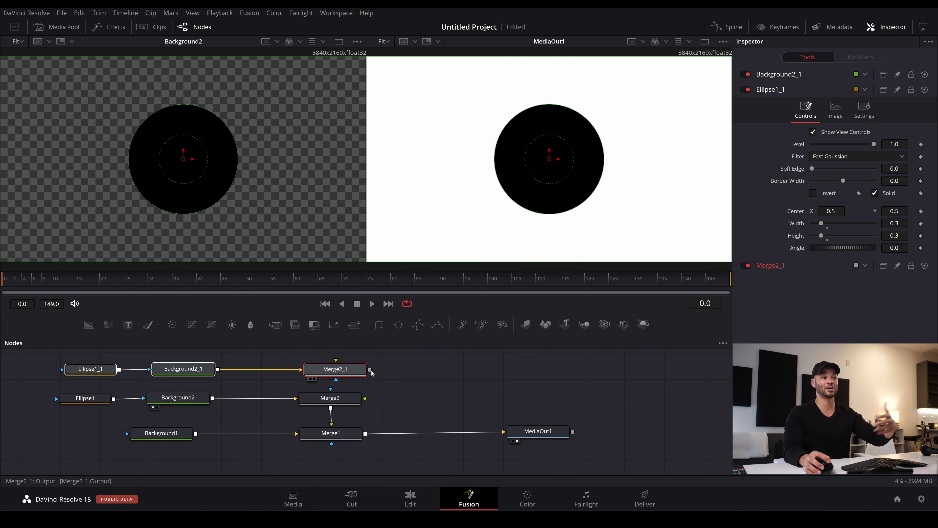
left_click_drag(347, 371, 343, 398)
left_click(339, 372)
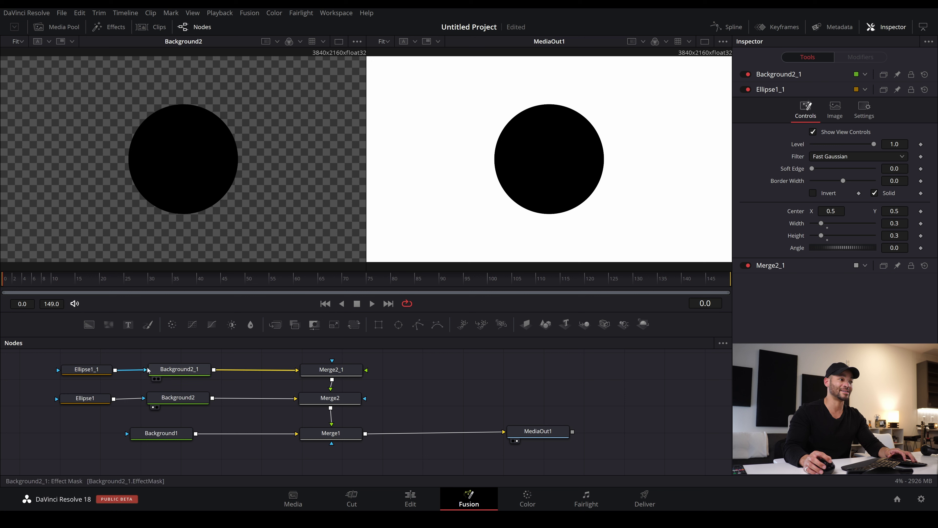
left_click(124, 369)
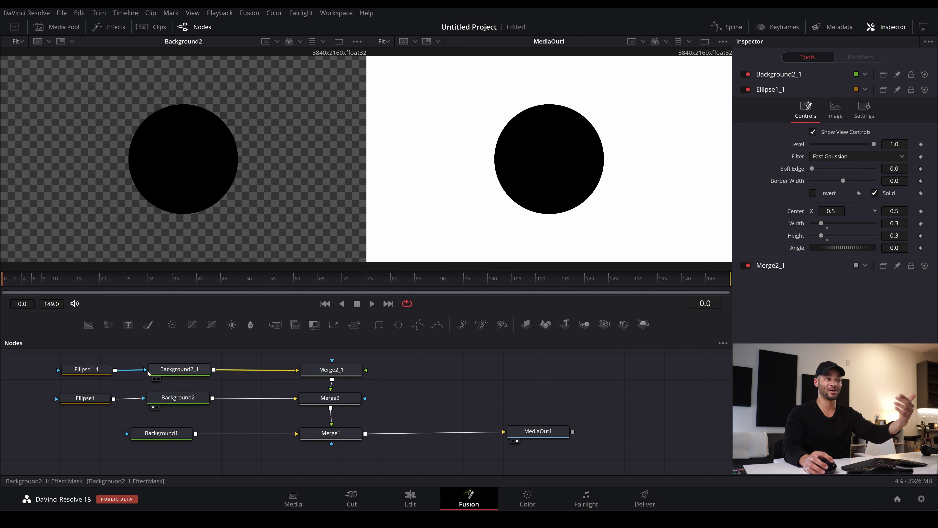
left_click(178, 369)
Colour Background2_1 white and resize Ellipse1_1 to 0.29 × 0.29
left_click(811, 174)
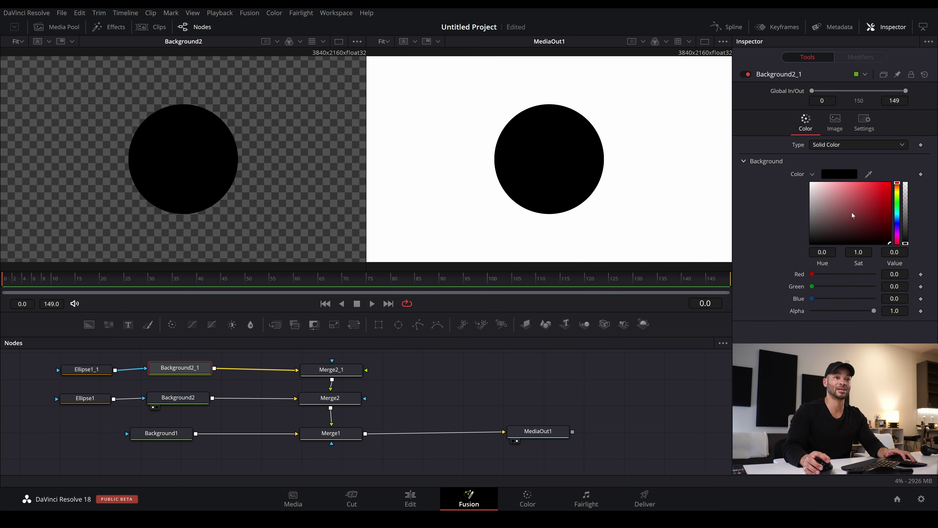
left_click(811, 184)
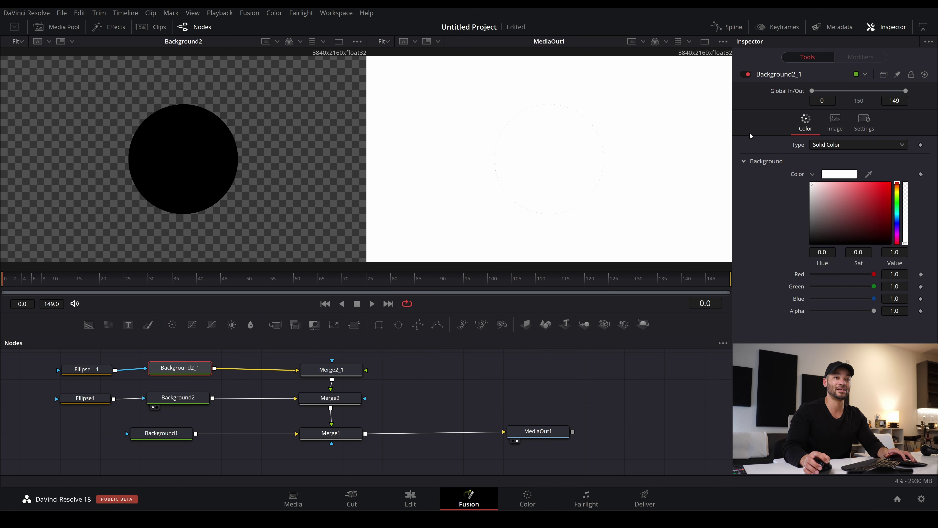
left_click(84, 371)
left_click(894, 208)
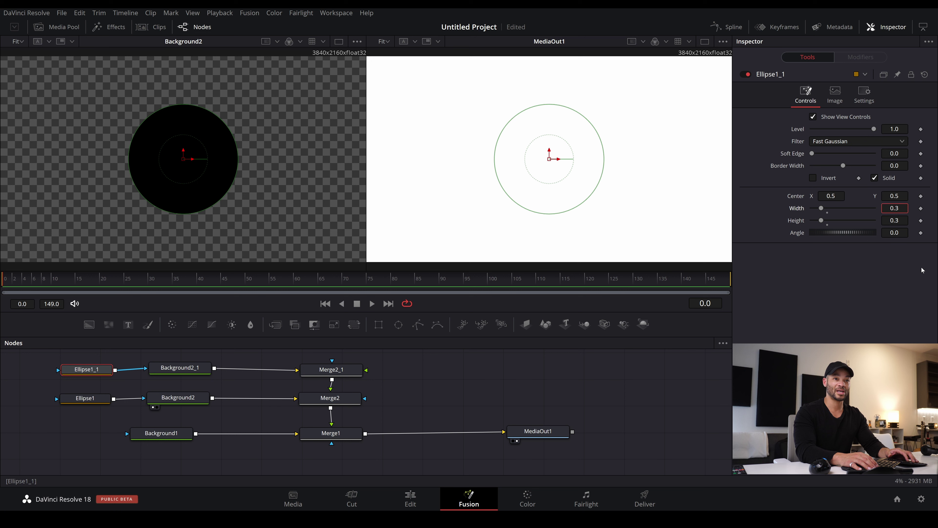
type("0.29")
key("Tab")
type("0.29")
key("Return")
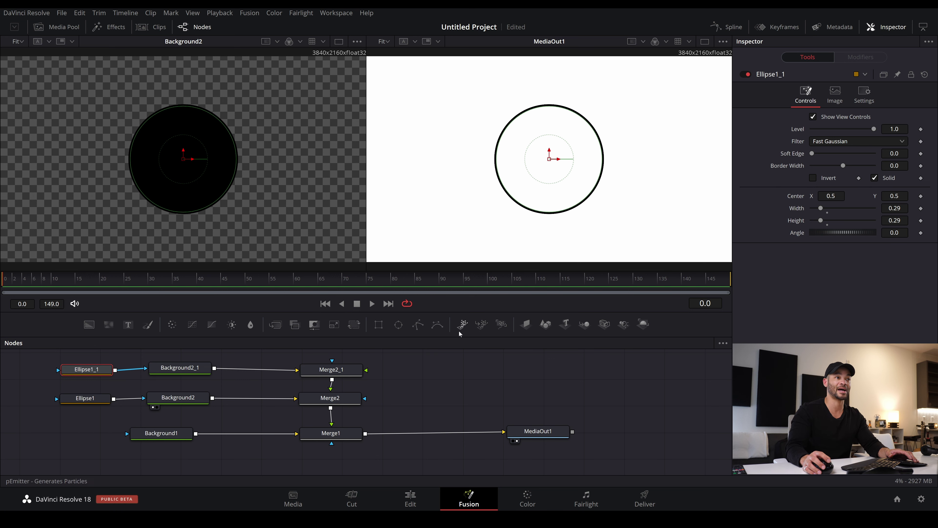
left_click(456, 372)
left_click_drag(454, 382, 440, 394)
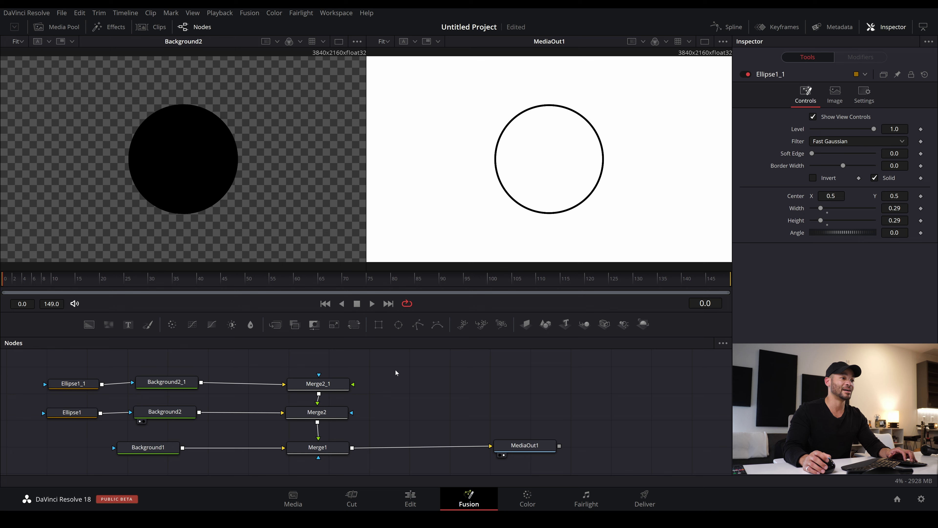
Paste another copy of the circle nodes and feed Merge2_1_1 into Merge2_1
left_click_drag(395, 370, 395, 394)
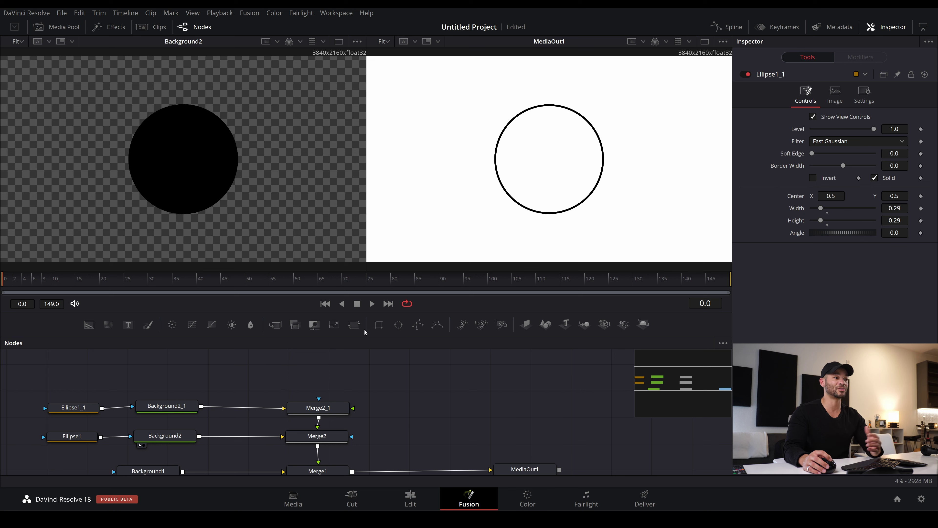
left_click_drag(389, 378, 47, 417)
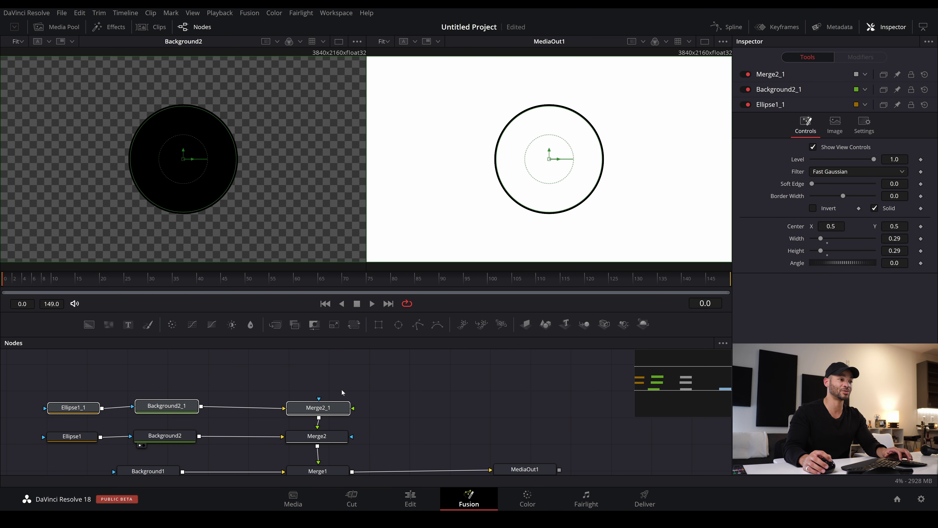
left_click(341, 374)
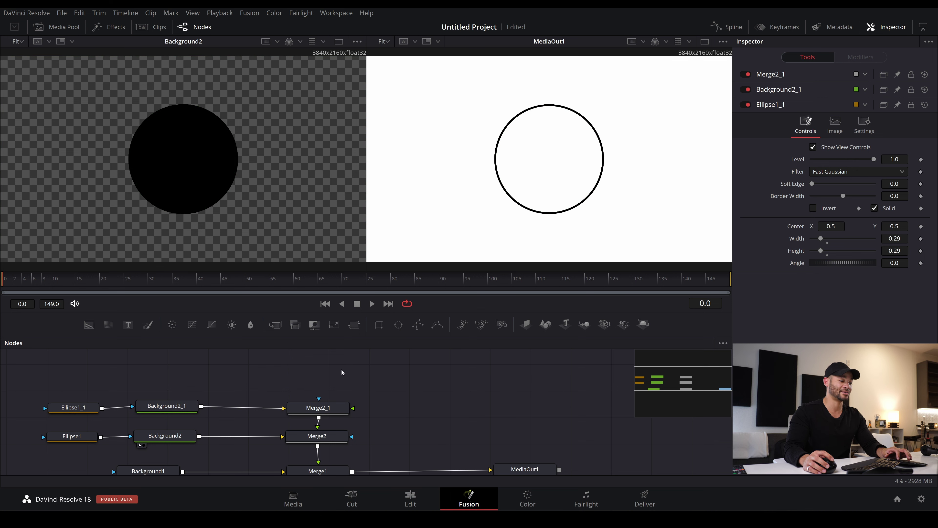
key("ctrl+v")
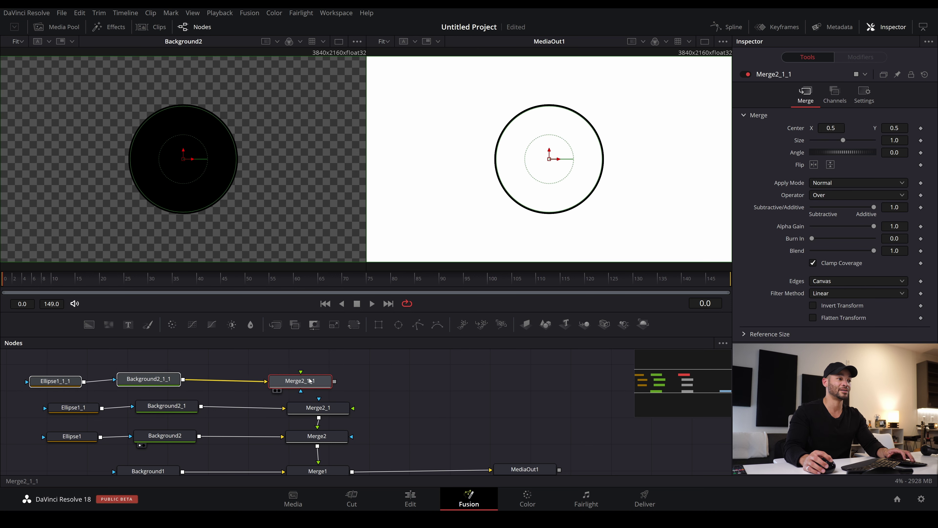
left_click(377, 374)
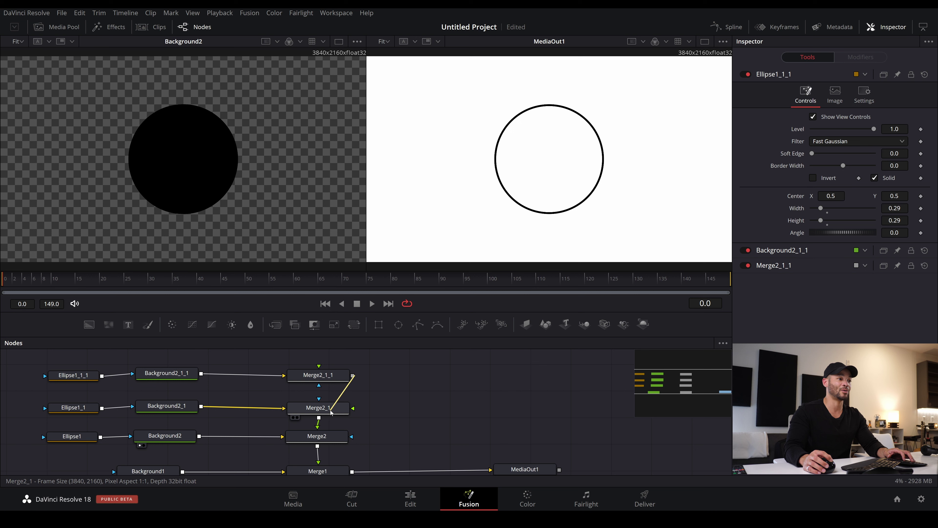
left_click_drag(331, 412, 330, 410)
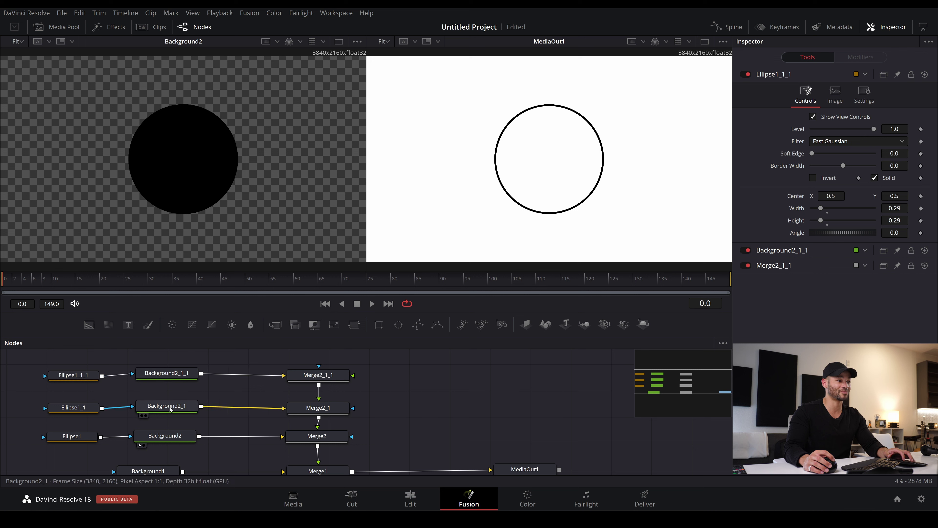
Set Ellipse1_1_1's Width and Height to 0.31
left_click(85, 379)
left_click(895, 208)
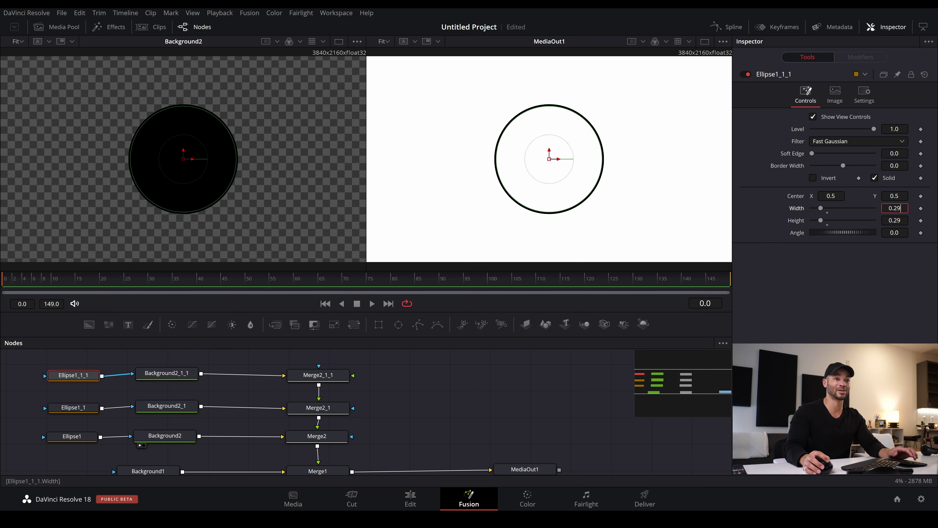
type("0.31")
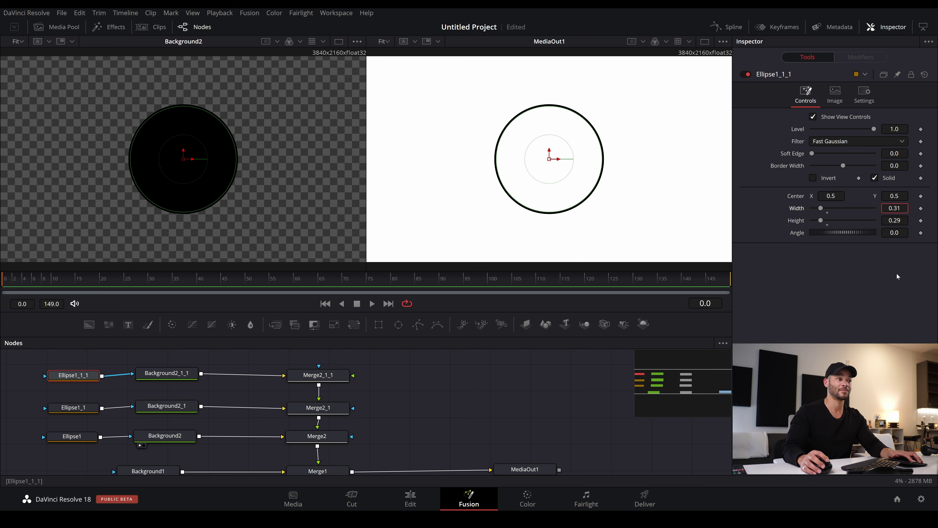
left_click(895, 220)
type("0.31")
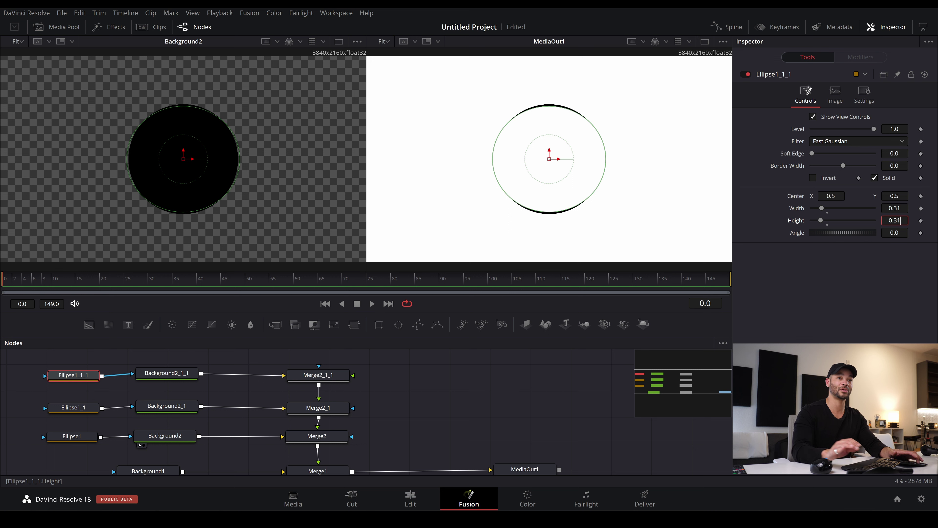
key("Return")
left_click(421, 377)
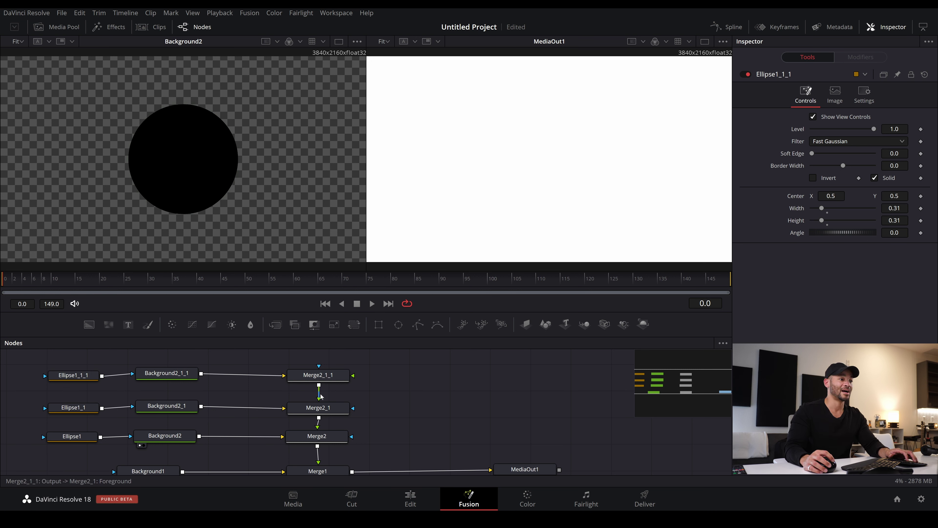
Disconnect Merge2_1_1 from Merge2_1 and shift the other circle rows upward
left_click_drag(320, 397, 47, 391)
left_click_drag(349, 377, 654, 433)
left_click(255, 368)
left_click_drag(350, 381, 46, 457)
left_click_drag(141, 437, 143, 400)
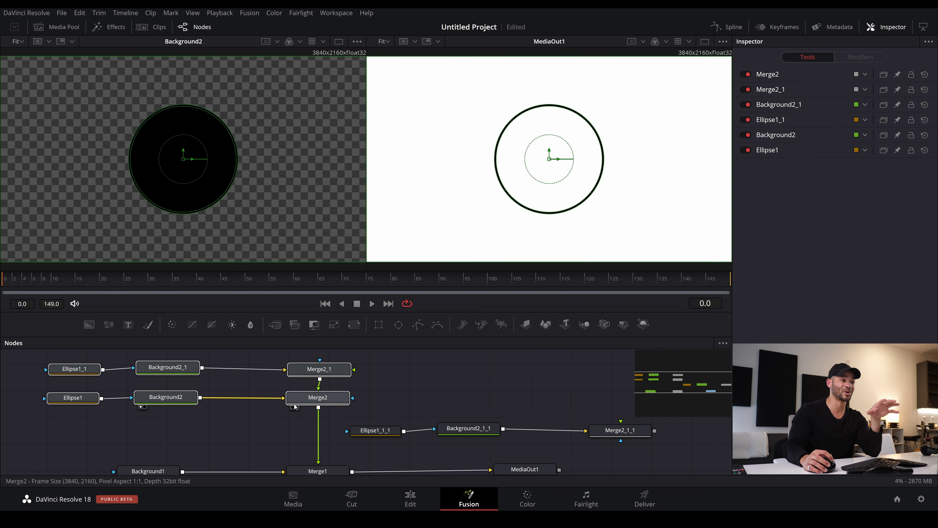
Place the third circle's nodes in their own row and pipe Merge2 into Merge2_1_1
left_click(295, 406)
left_click_drag(652, 411, 348, 445)
left_click_drag(647, 437, 318, 470)
left_click(312, 440)
left_click_drag(358, 444, 17, 430)
left_click_drag(301, 441, 343, 439)
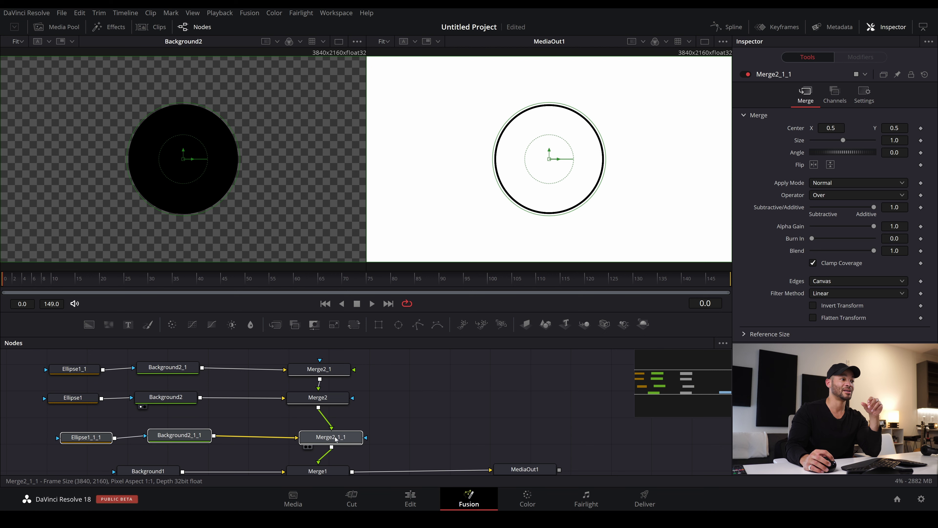
left_click(132, 426)
left_click(154, 445)
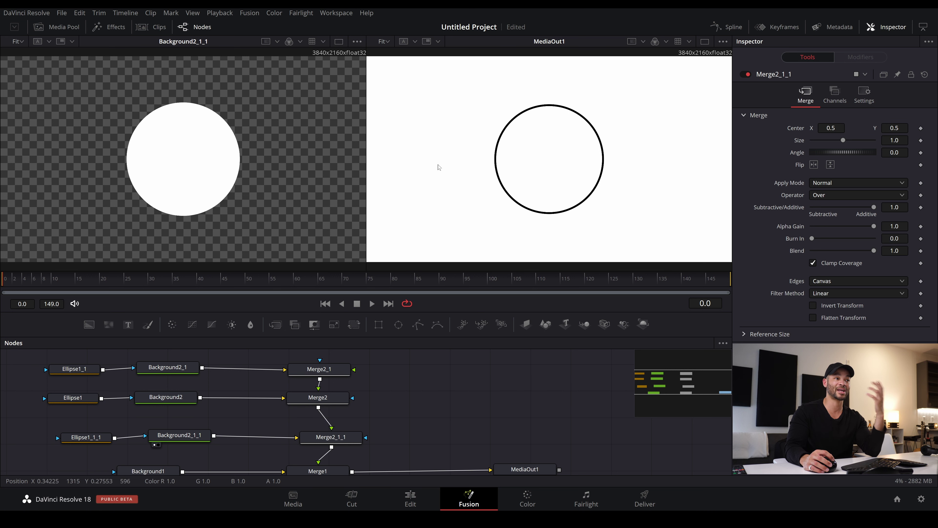
Try another fill colour on Background2_1_1, then set it back to pure white
left_click(191, 435)
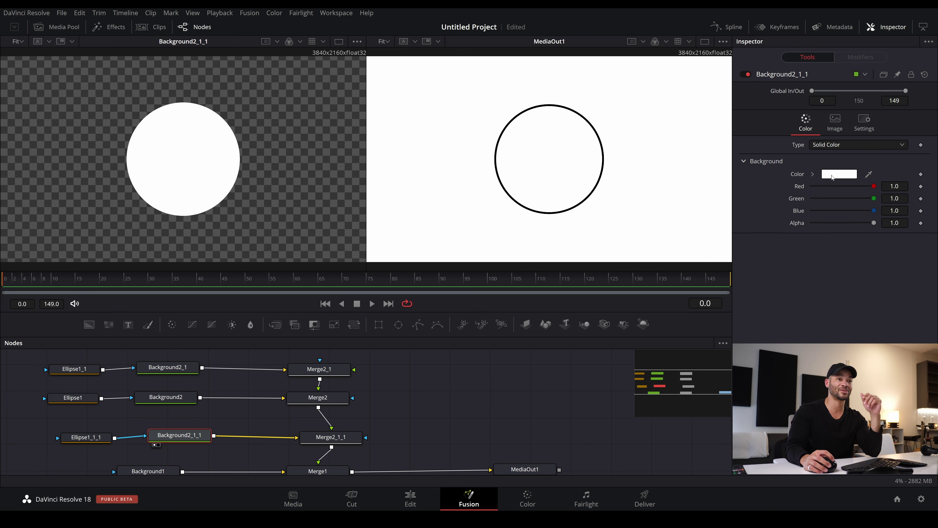
left_click(813, 174)
left_click_drag(843, 203, 814, 168)
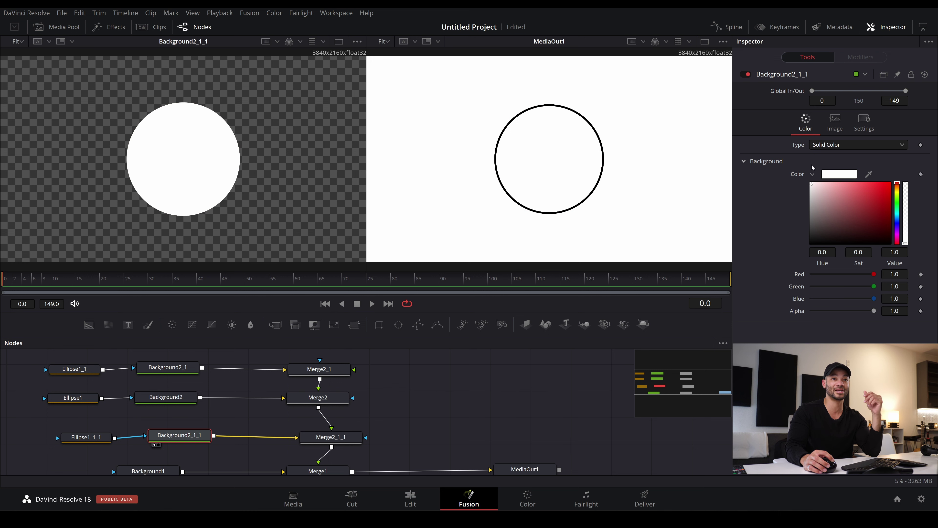
left_click(744, 162)
Line up Ellipse1_1_1, Background2_1_1 and Merge2_1_1 in one row in the node graph
left_click_drag(192, 435, 190, 436)
left_click_drag(110, 435, 105, 437)
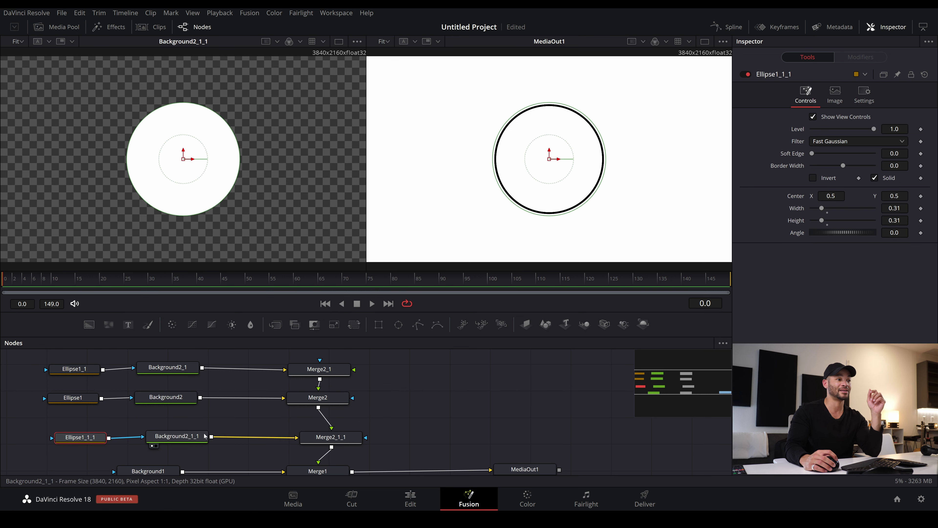
left_click(251, 420)
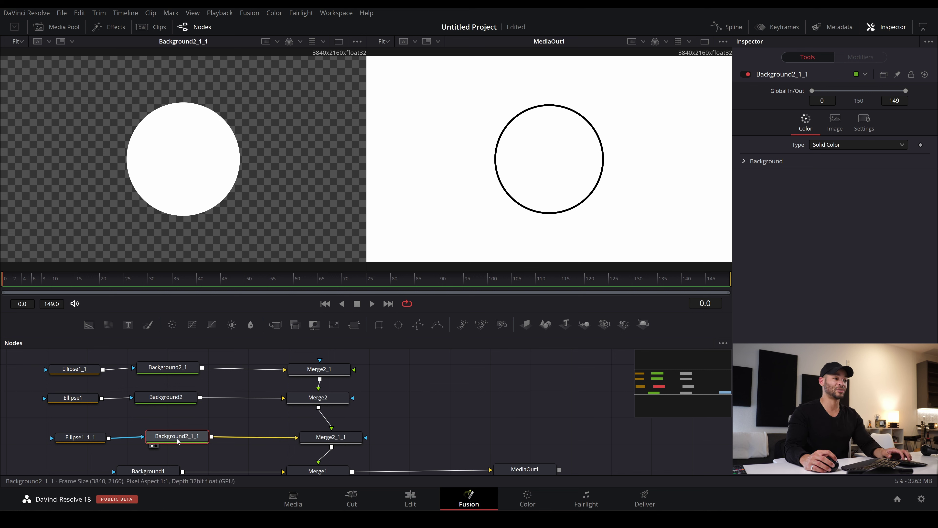
mouse_move(341, 439)
left_mouse_down()
mouse_move(320, 438)
mouse_move(341, 431)
left_mouse_up()
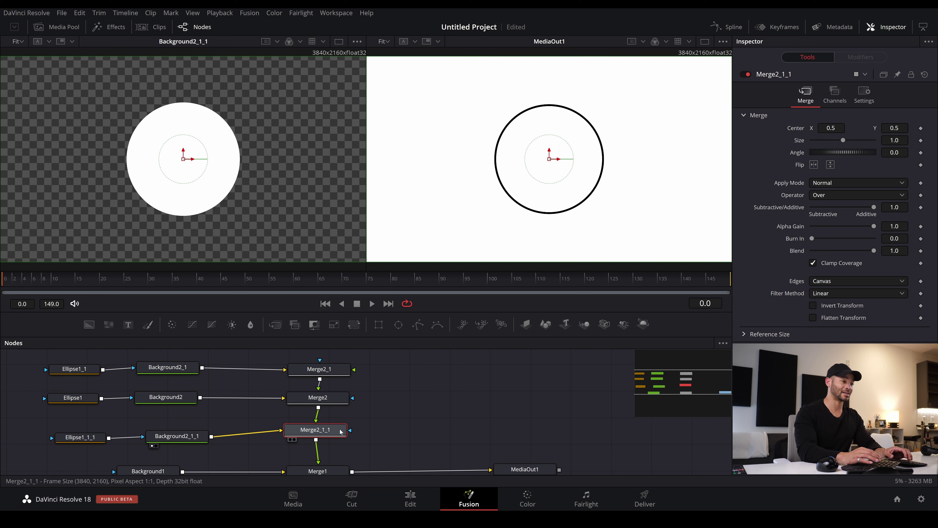
Add a Drop Shadow node after Merge2_1_1 by searching 'drop'
key("shift+space")
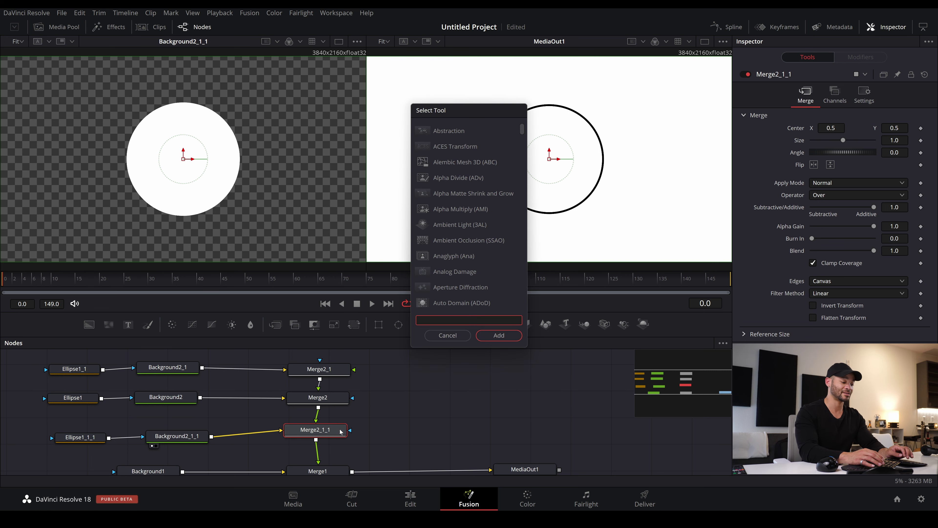
type("drop")
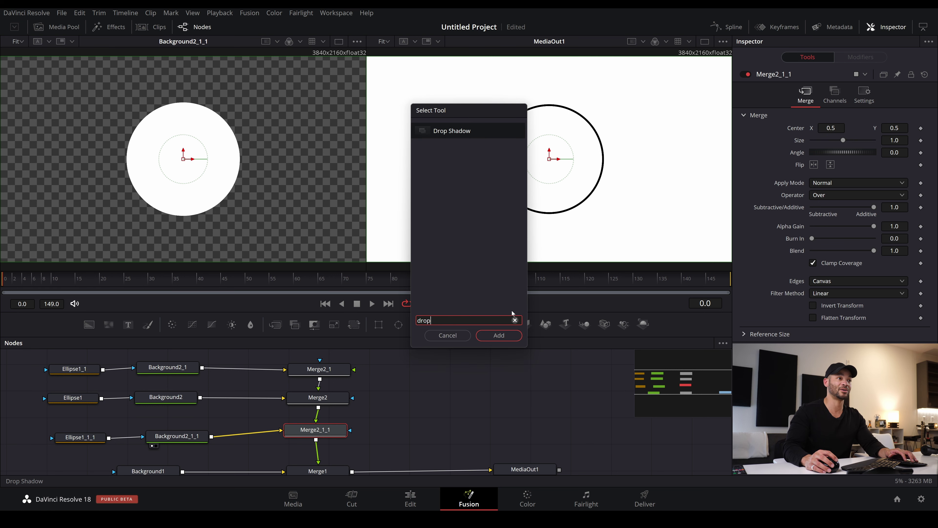
left_click(491, 335)
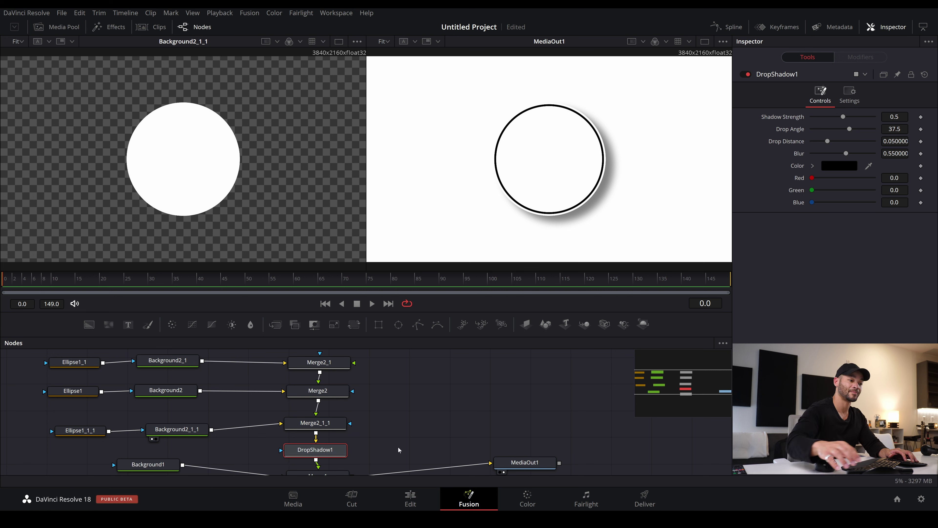
Set the drop shadow to distance 0.0166, blur 0.372 and strength 0.511
scroll(386, 399, "down", 1)
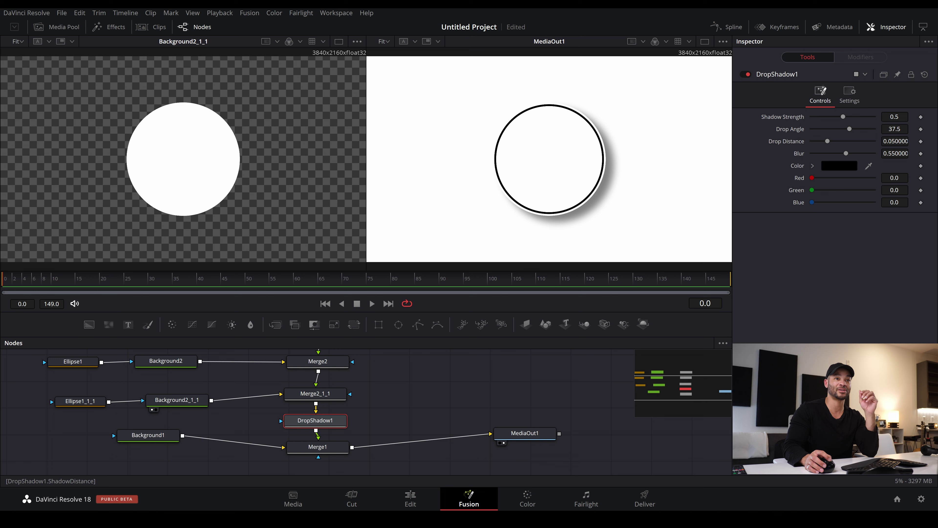
left_click_drag(827, 141, 817, 141)
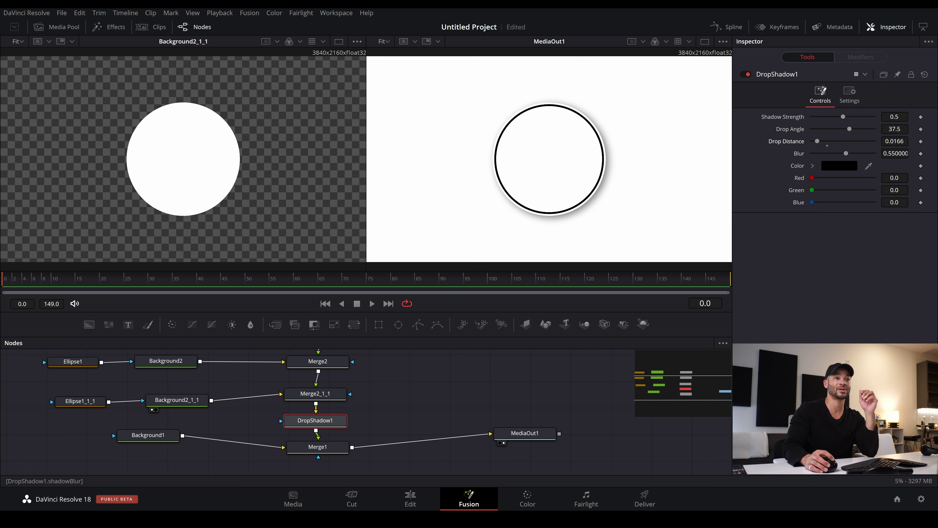
left_click_drag(845, 153, 841, 153)
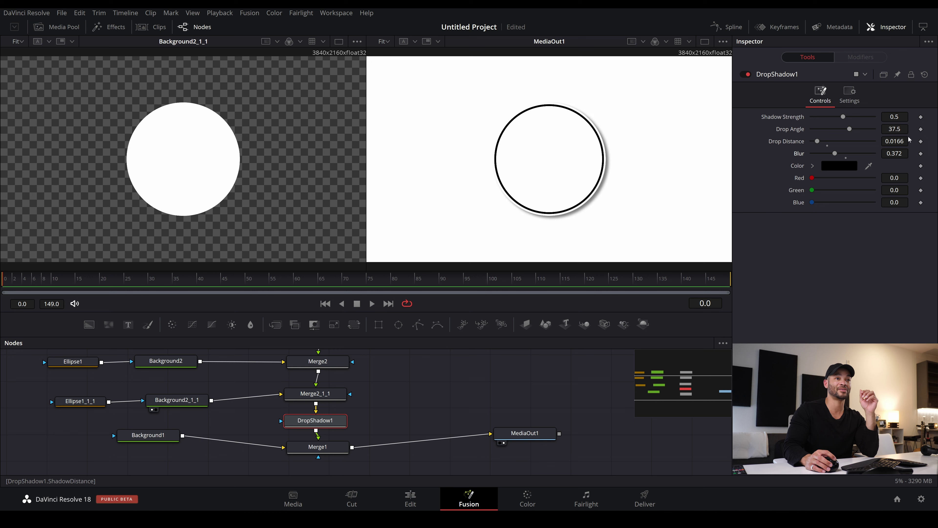
mouse_move(843, 116)
left_mouse_down()
mouse_move(864, 116)
mouse_move(844, 116)
left_mouse_up()
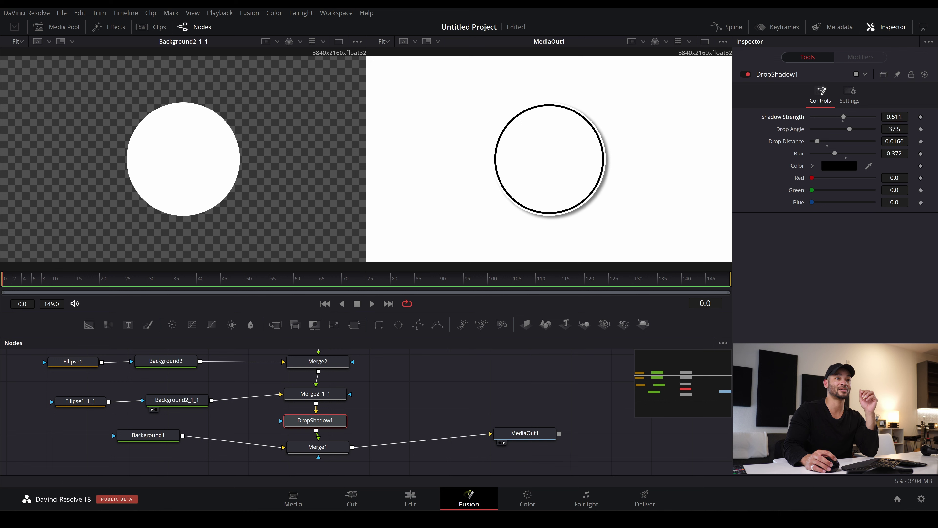
left_click_drag(75, 429, 356, 460)
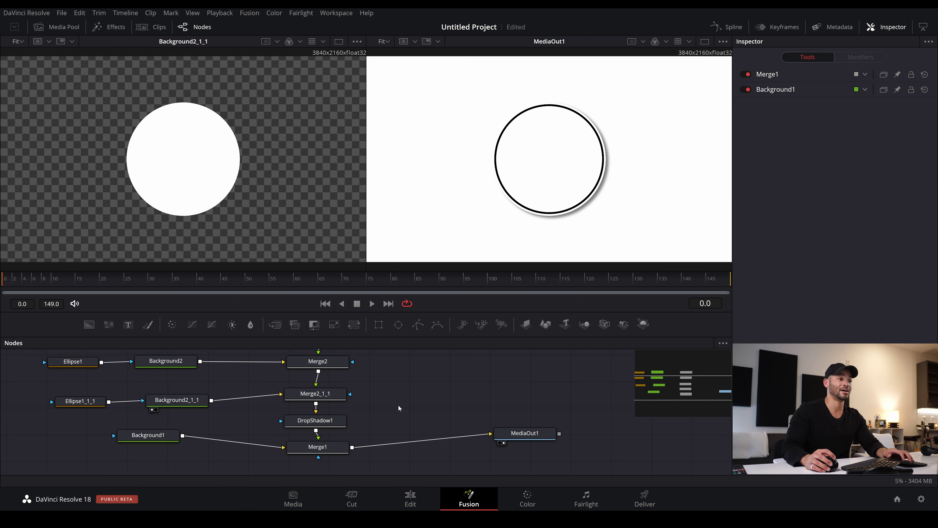
Snap and auto-arrange the nodes, moving Ellipse1_1_1 and Background2_1_1 into Merge2_1_1's row
right_click(411, 393)
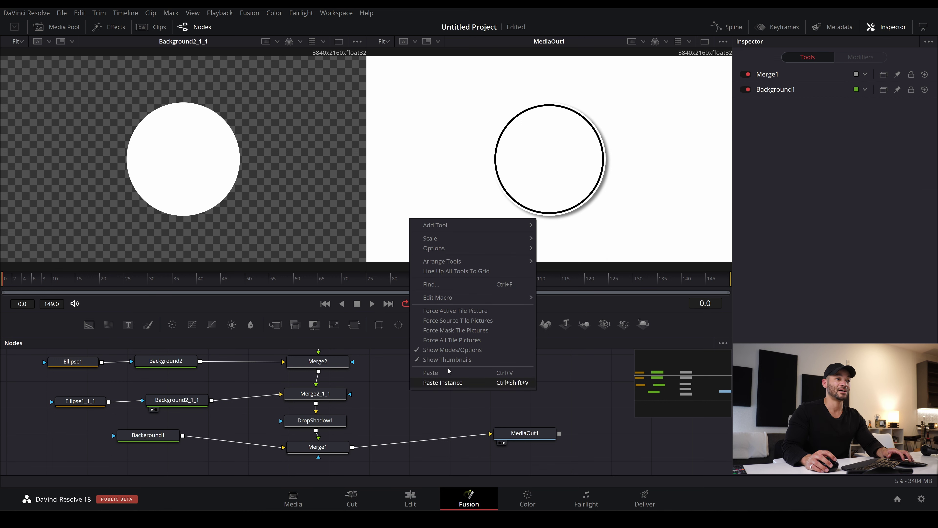
right_click(427, 405)
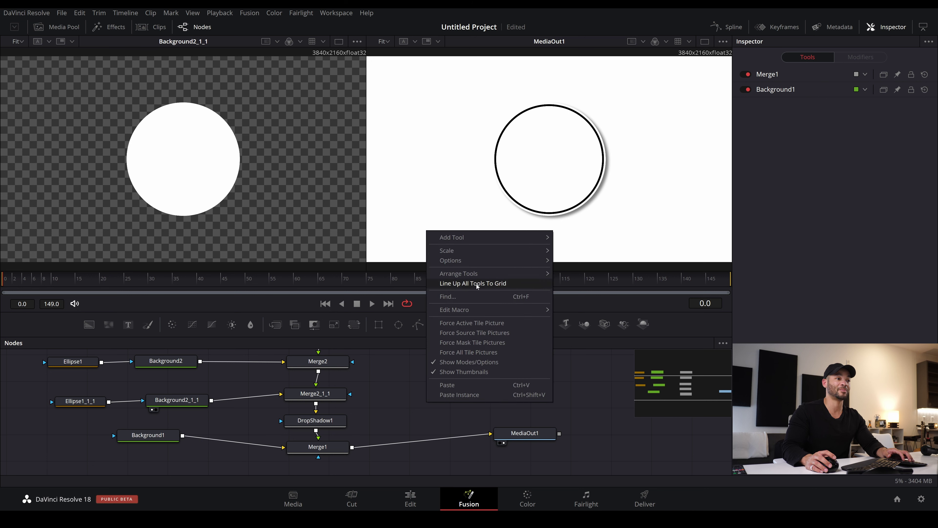
left_click(483, 284)
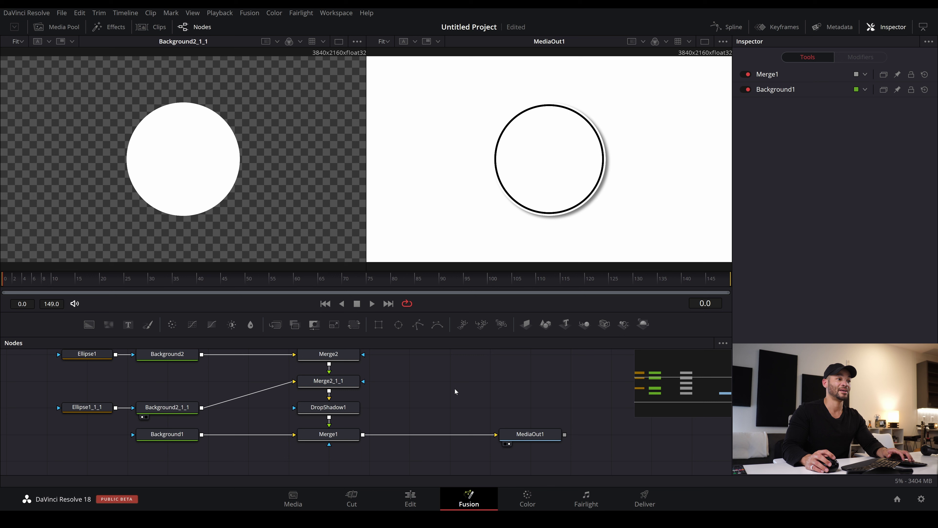
right_click(434, 382)
mouse_move(518, 255)
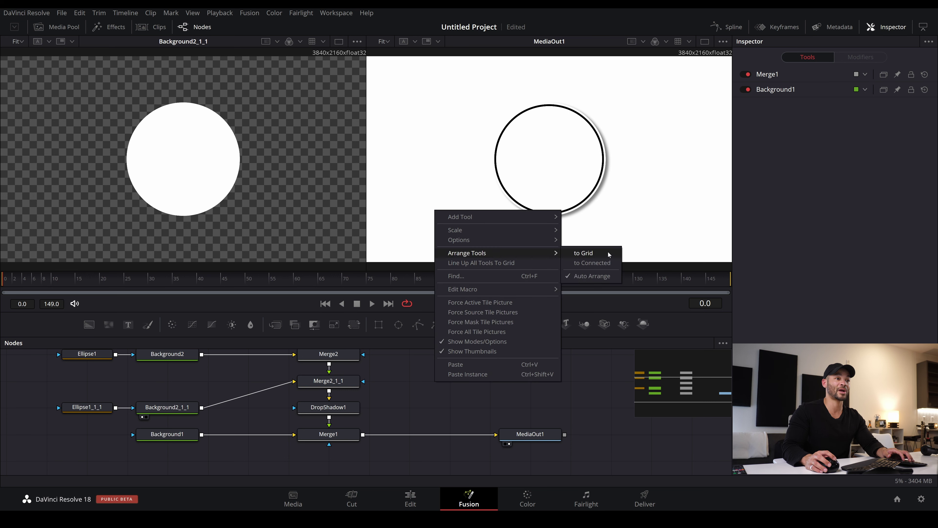
left_click(609, 255)
left_click_drag(70, 390, 174, 390)
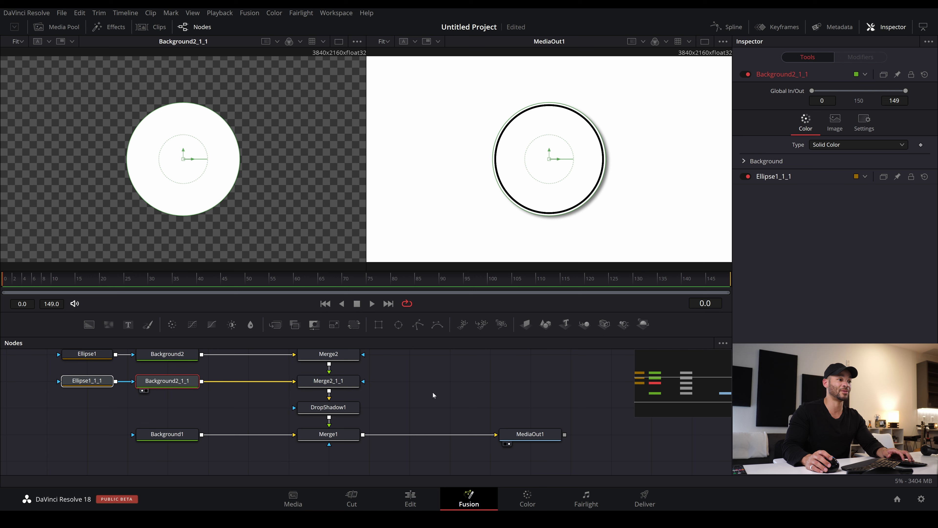
Move all nine circle-layer nodes up and left together, feeding DropShadow1 diagonally
scroll(432, 392, "down", 3)
scroll(471, 387, "up", 6)
scroll(425, 394, "down", 2)
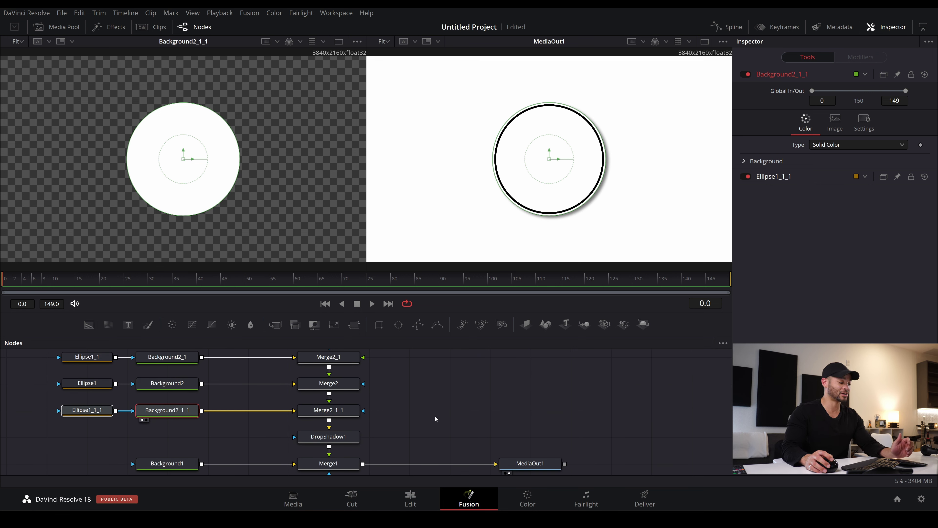
scroll(435, 408, "down", 4)
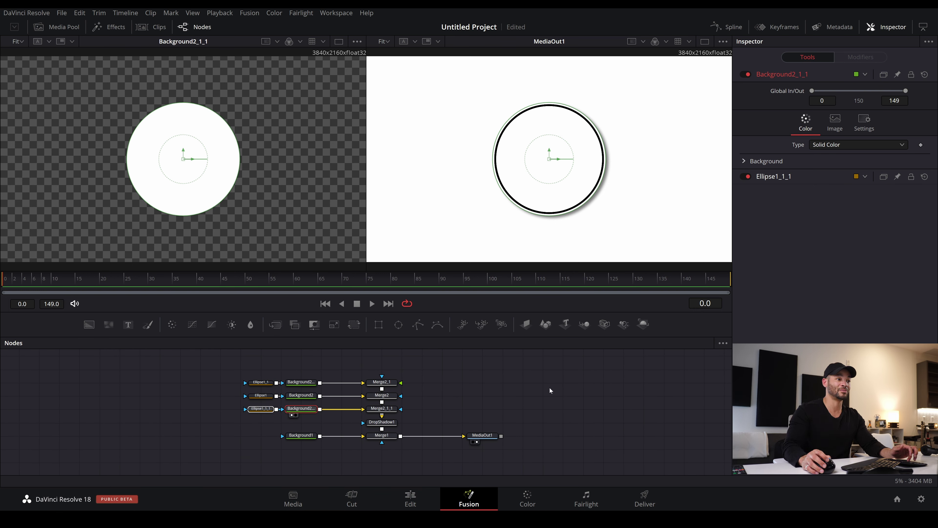
left_click_drag(514, 397, 426, 407)
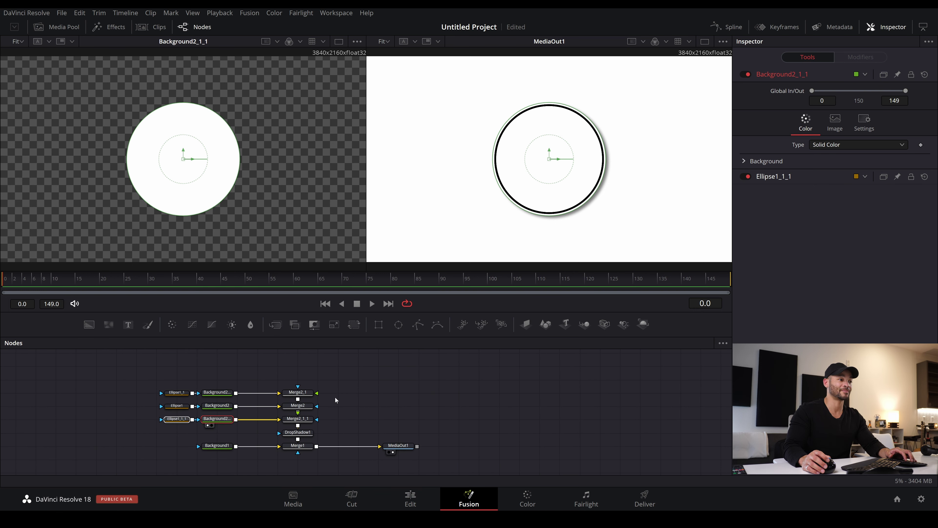
left_click_drag(372, 375, 145, 433)
left_click_drag(306, 419, 250, 419)
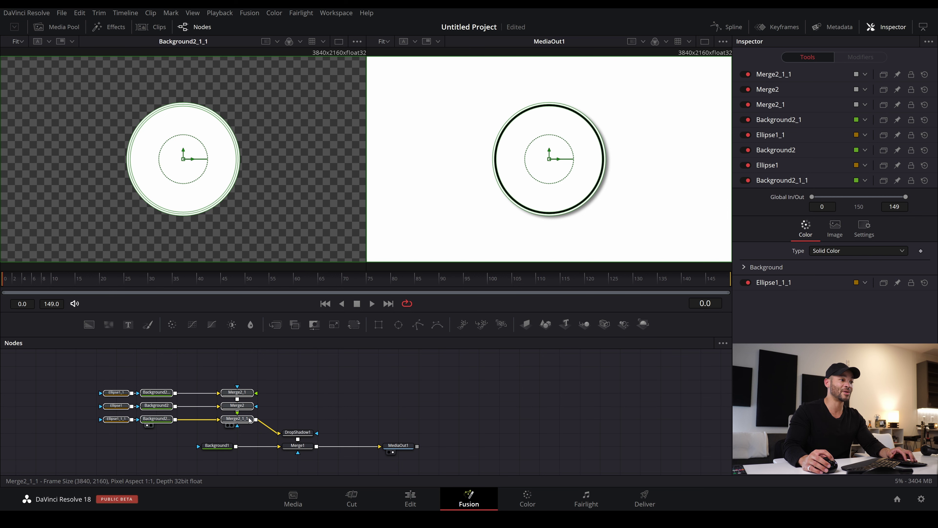
left_click(250, 420)
left_click(251, 369)
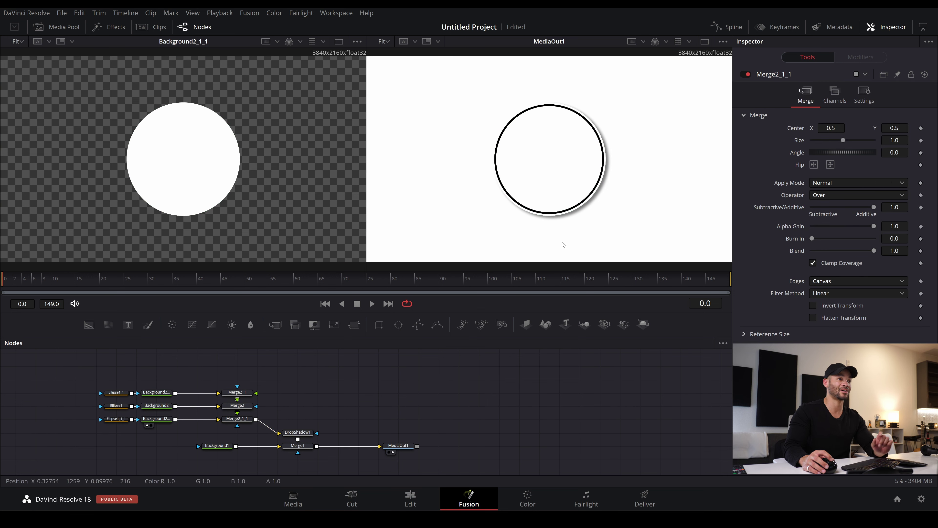
Add a Text1 layer with a Merge3 node wired into Merge2_1
left_click(128, 325)
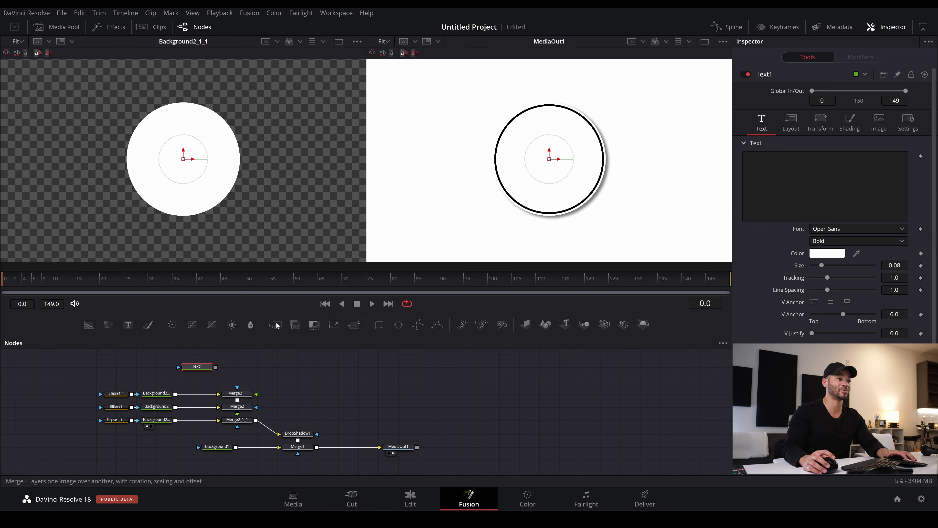
left_click(294, 325)
left_click_drag(201, 374, 141, 376)
left_click_drag(256, 366, 259, 394)
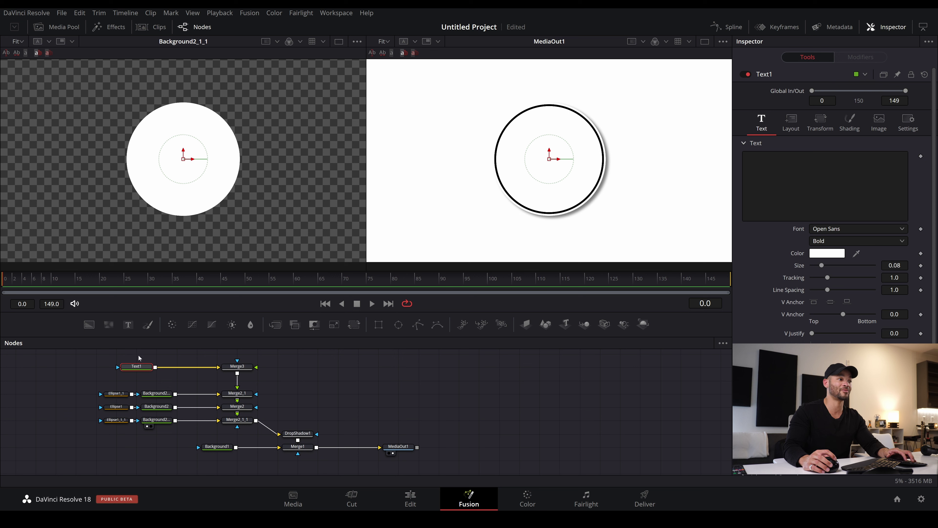
Make the text colour black and enter 'THE'
left_click(815, 255)
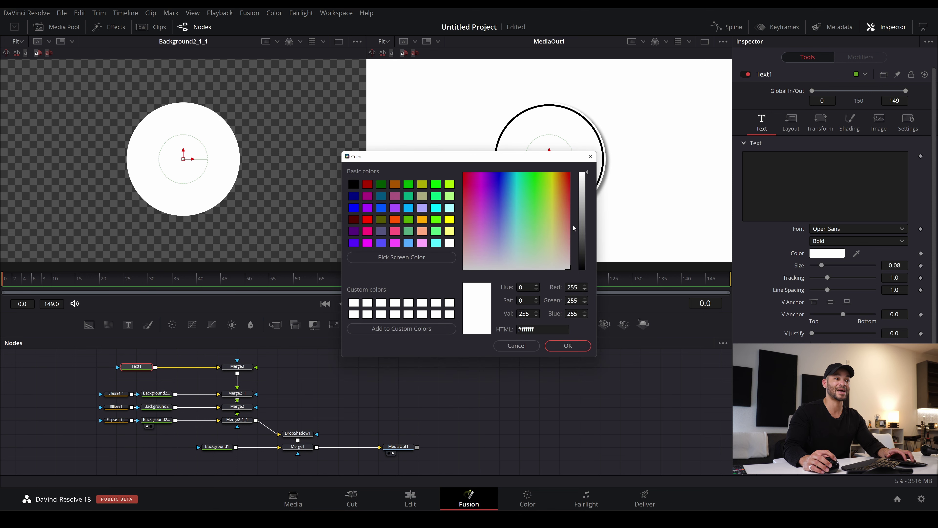
left_click(581, 268)
left_click(566, 345)
left_click(825, 185)
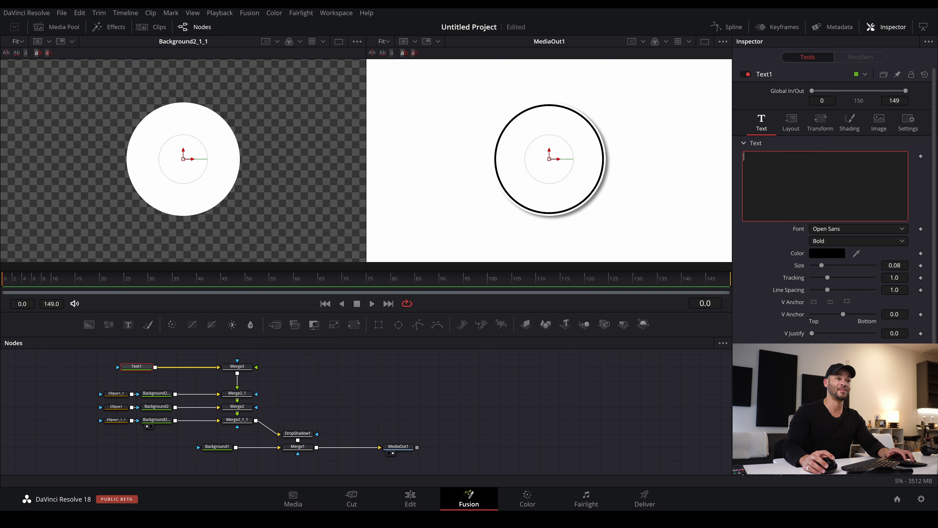
type("THE")
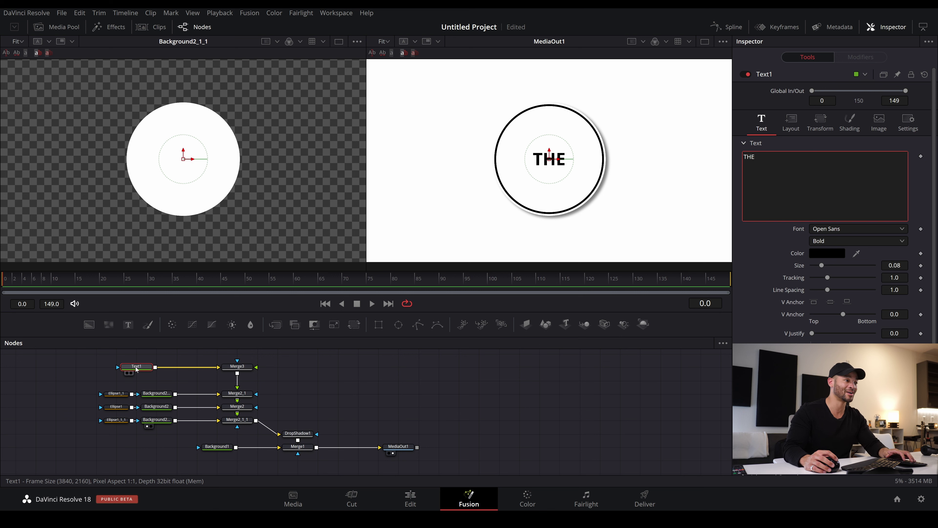
Set THE's font to Montserrat with the Black weight
left_click_drag(136, 368, 156, 369)
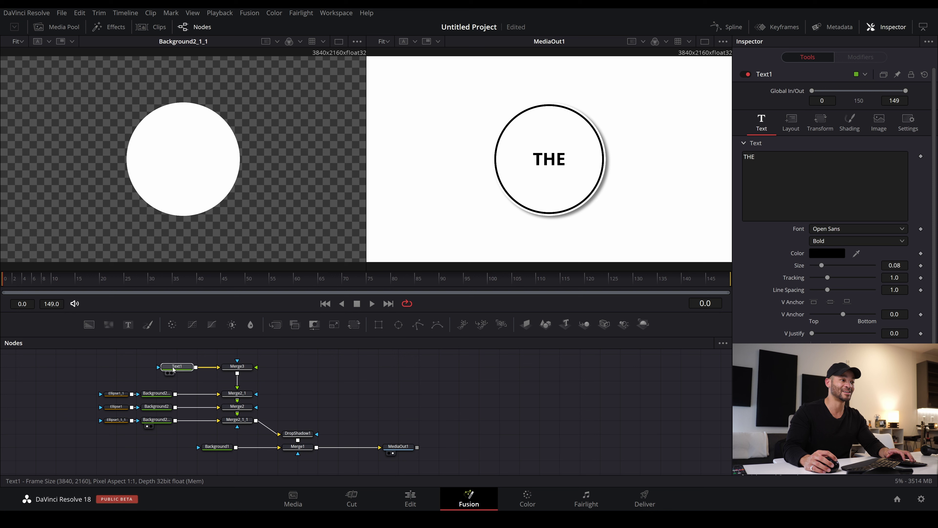
left_click(158, 368)
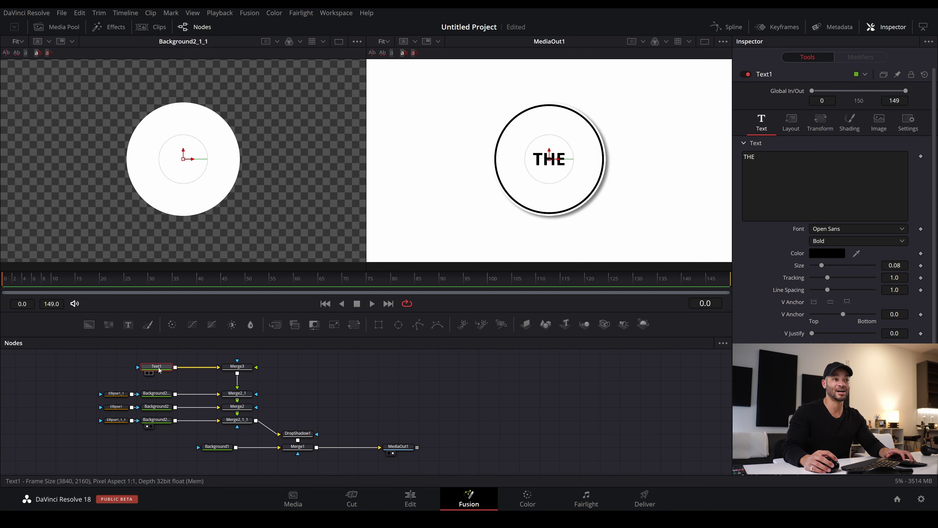
left_click(848, 228)
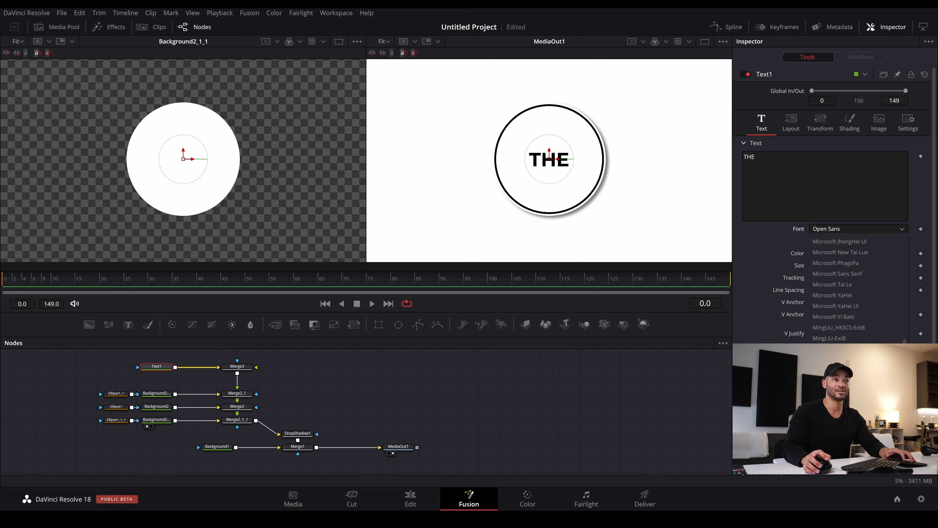
key("Return")
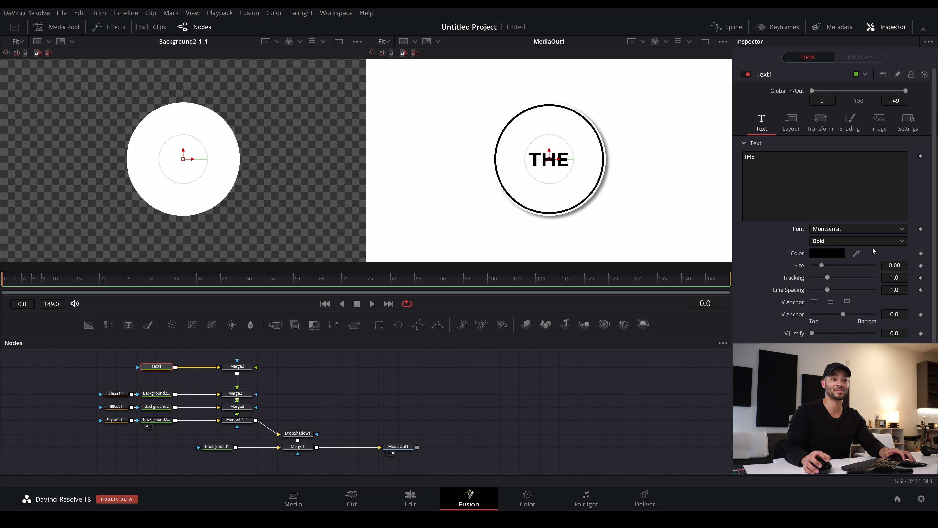
left_click(852, 238)
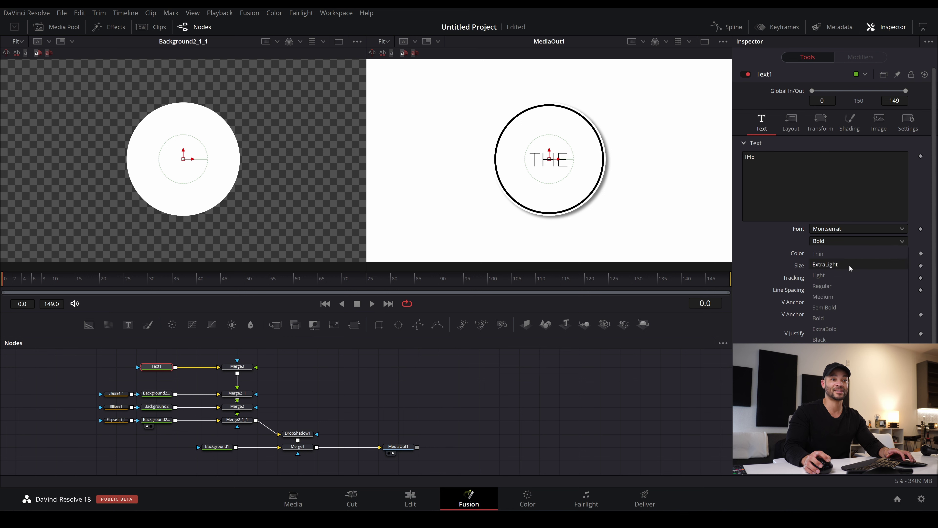
left_click(841, 339)
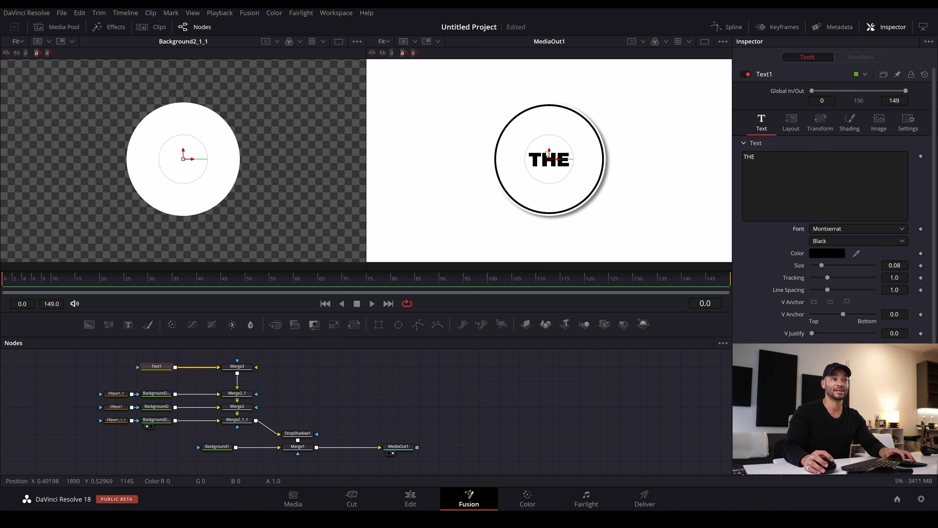
Give THE outline shading, raise it inside the ring, and shrink it to size 0.0763
left_click_drag(549, 148, 549, 133)
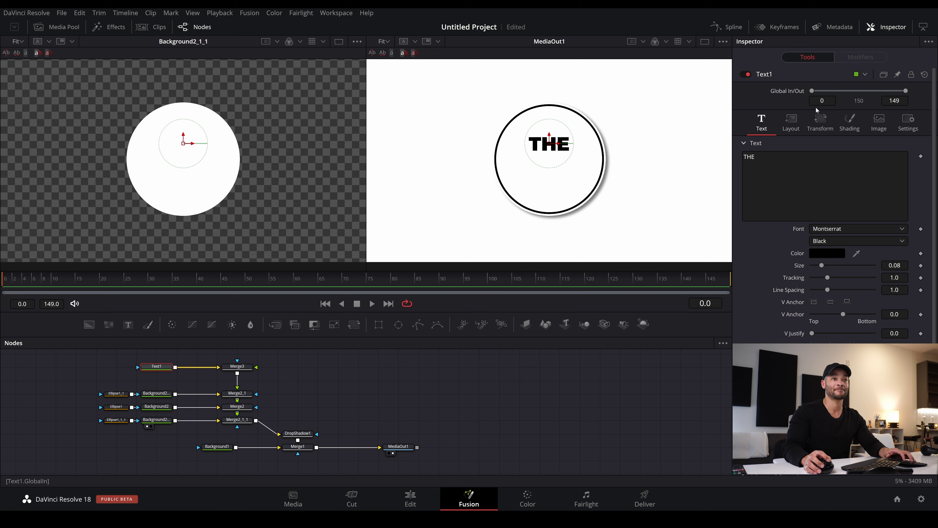
left_click(842, 118)
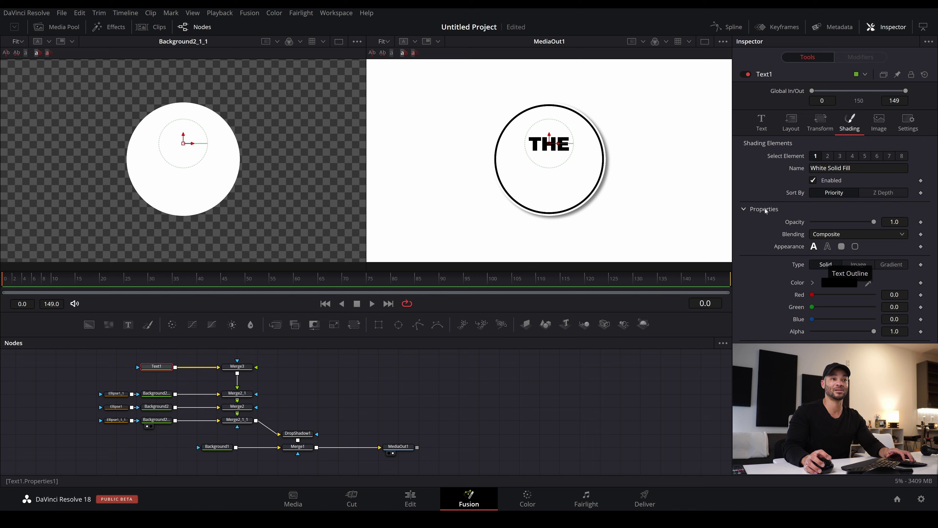
left_click(827, 246)
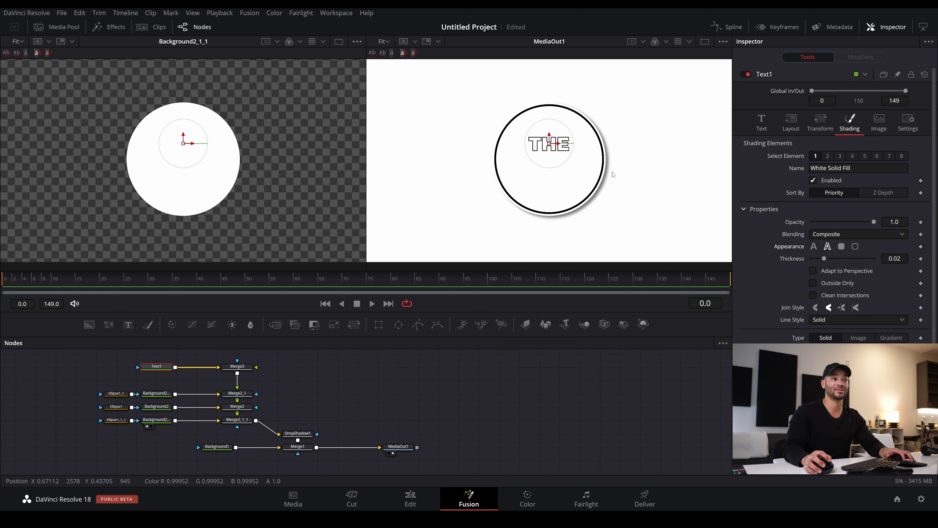
left_click_drag(549, 137, 549, 142)
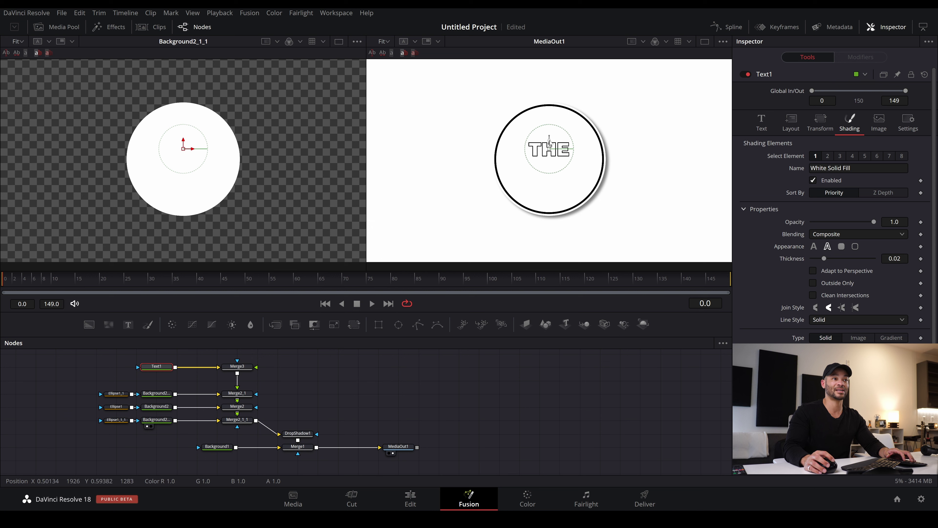
left_click(762, 121)
left_click_drag(822, 265, 820, 266)
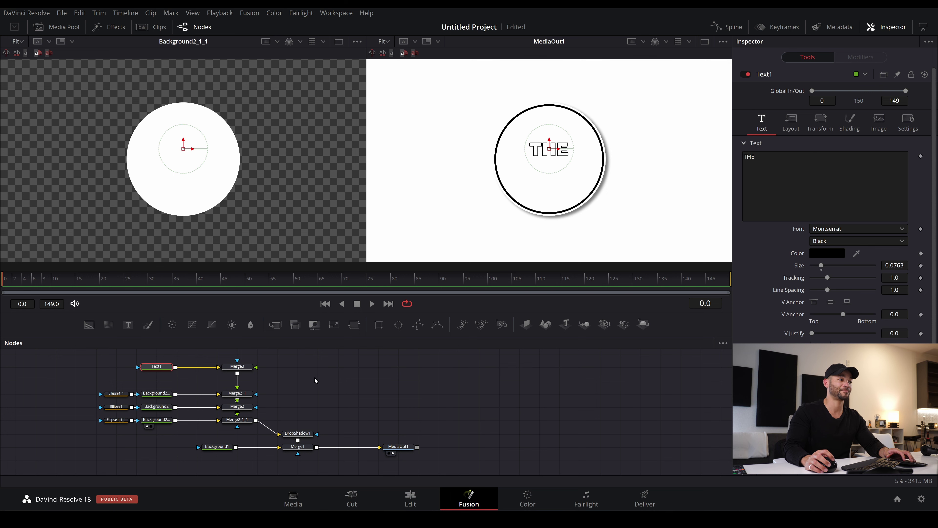
left_click_drag(284, 358, 119, 379)
left_click_drag(115, 384, 115, 382)
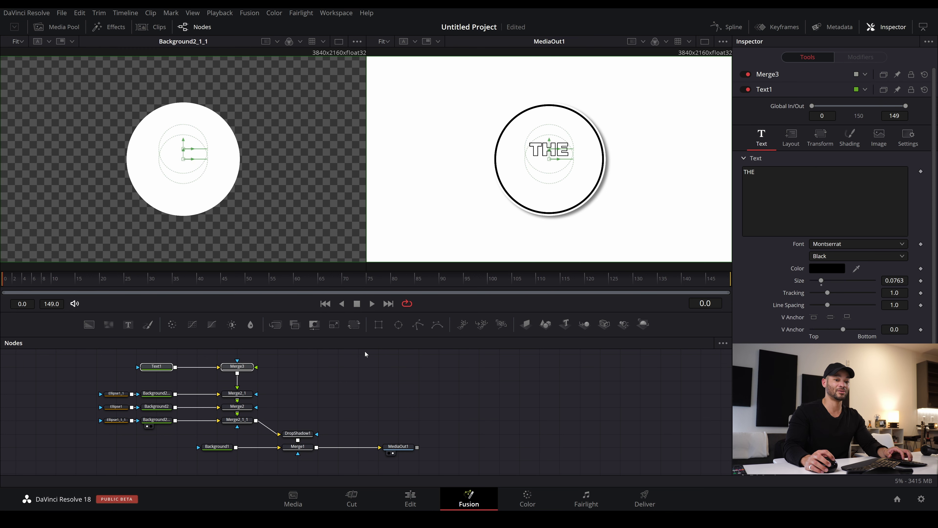
Add Text2 with Merge4, move them down-left, and route Merge3's output into Merge4
left_click(129, 325)
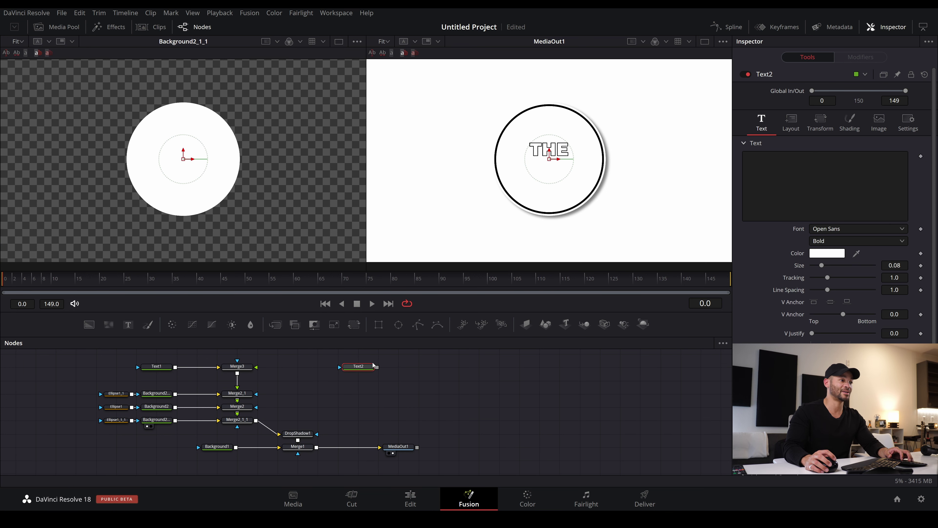
left_click(275, 325)
left_click_drag(356, 367, 316, 366)
left_click_drag(428, 359, 302, 390)
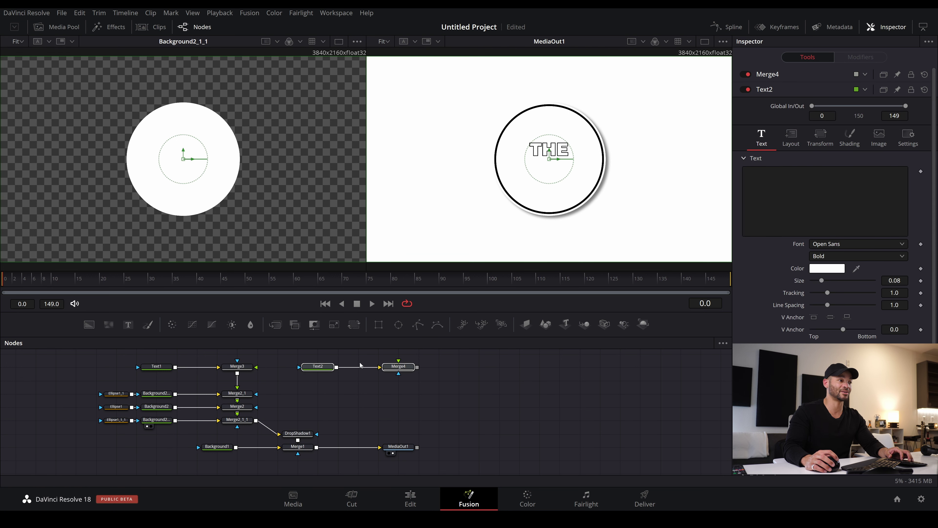
left_click_drag(396, 365, 192, 375)
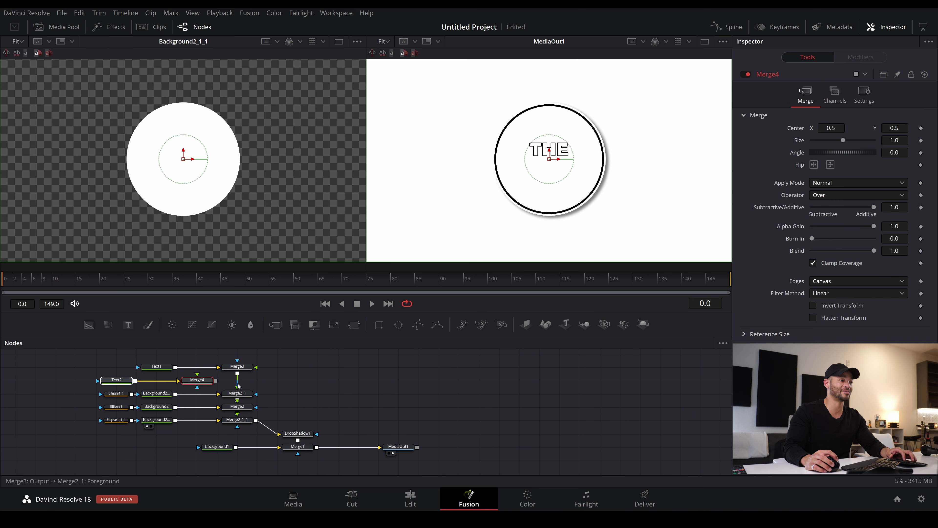
left_click_drag(237, 384, 254, 397)
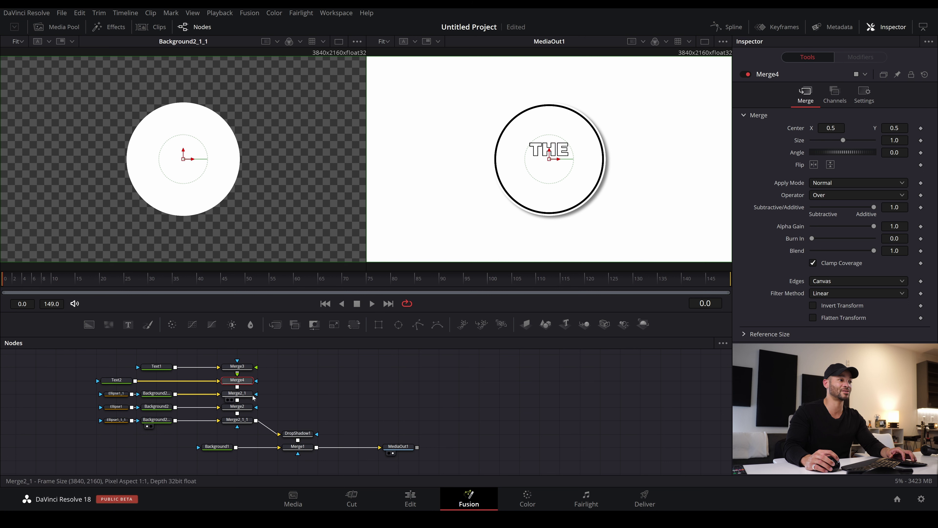
left_click(239, 395)
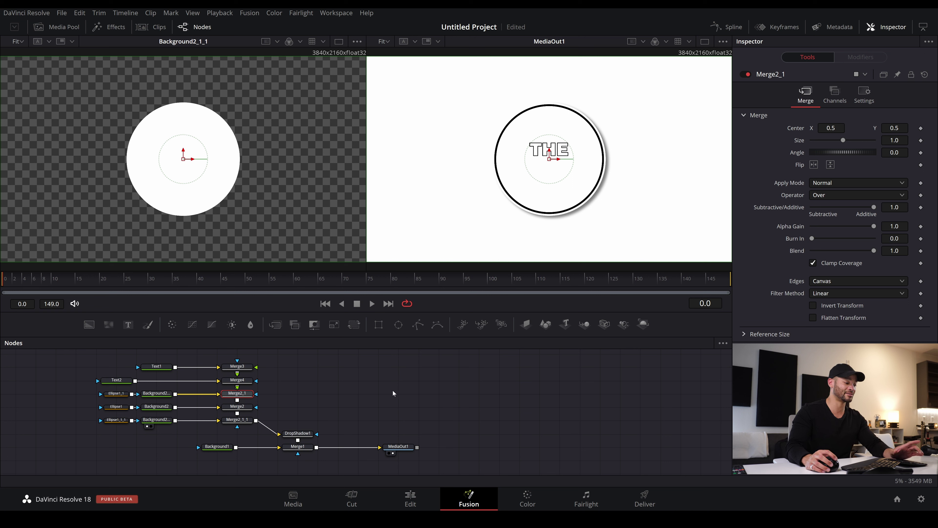
key("F2")
left_click(469, 264)
key("F2")
type("Top Circle")
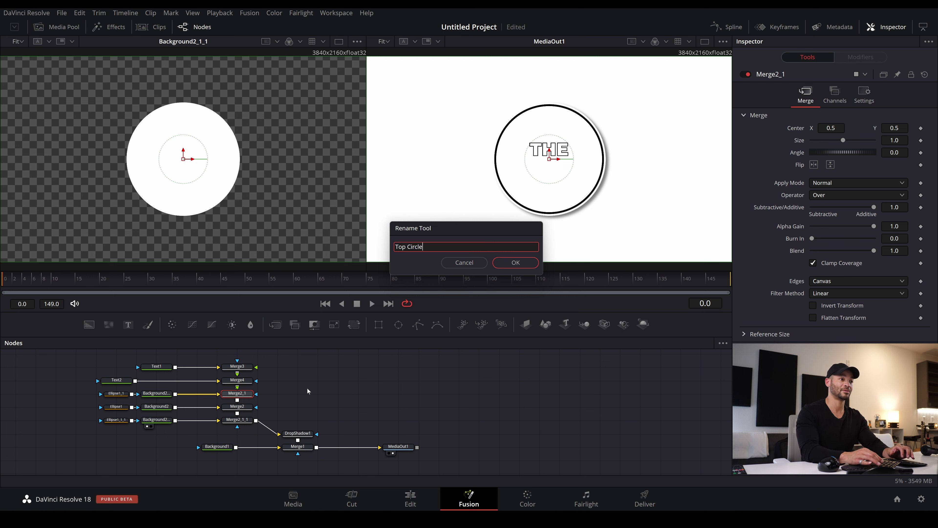
key("Return")
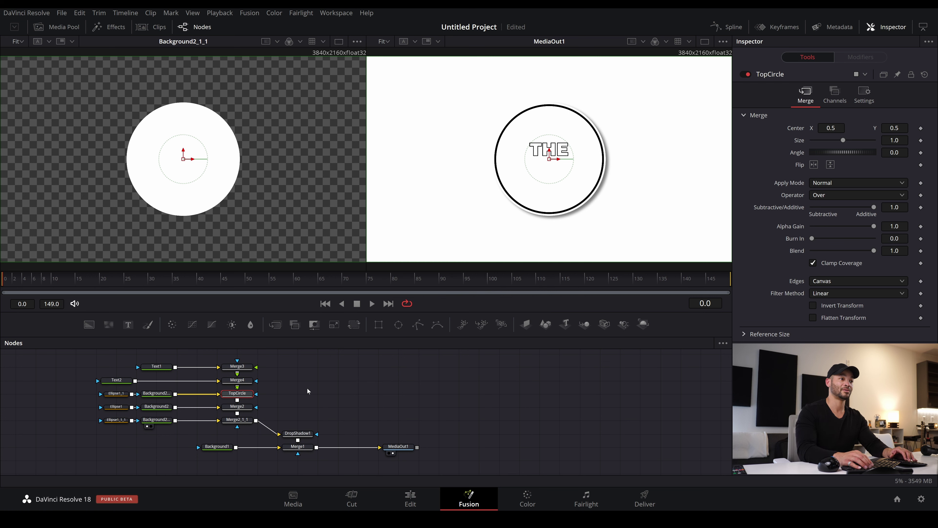
left_click_drag(237, 400, 237, 406)
left_click(238, 406)
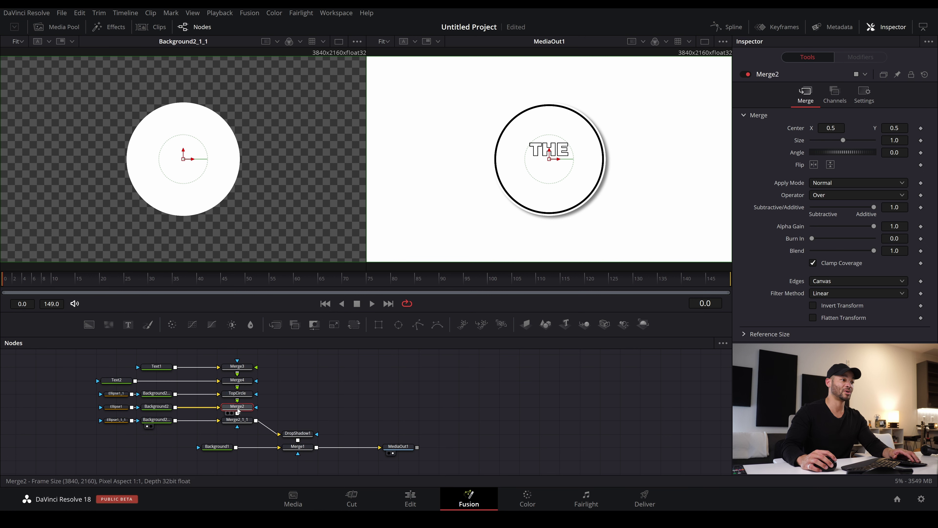
key("F2")
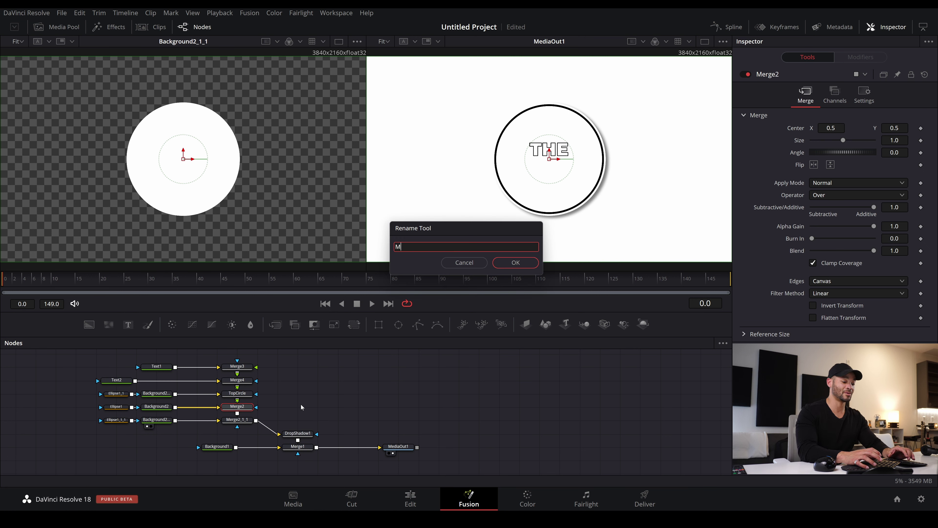
type("Middle Circle")
key("Return")
left_click(238, 421)
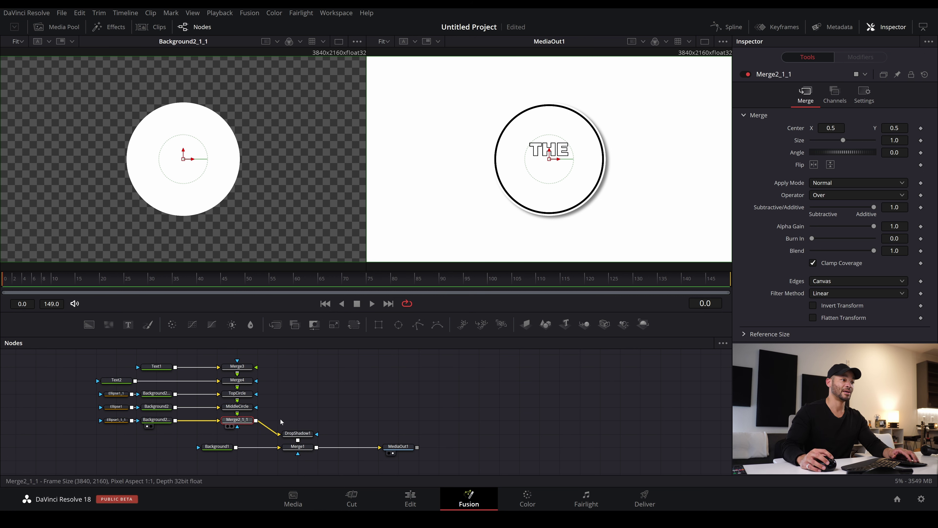
key("F2")
type("Bot")
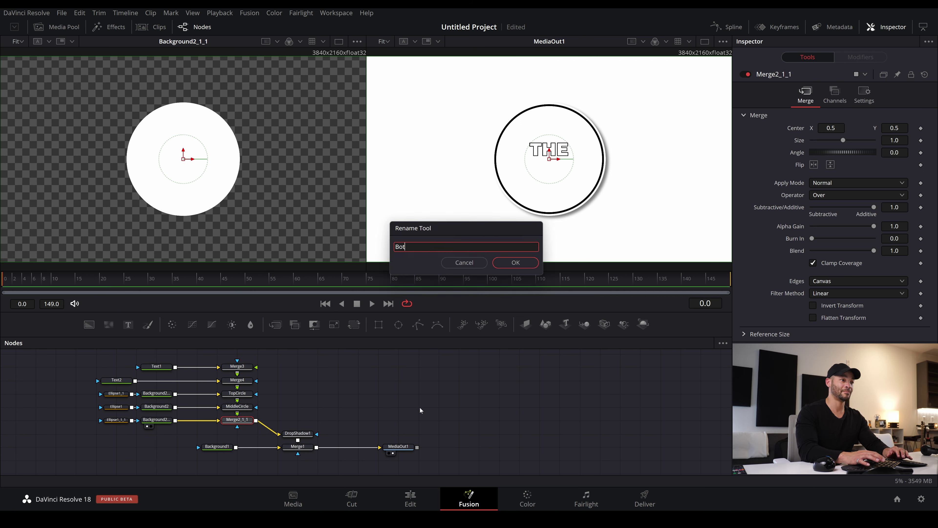
type("tom Circle")
key("Return")
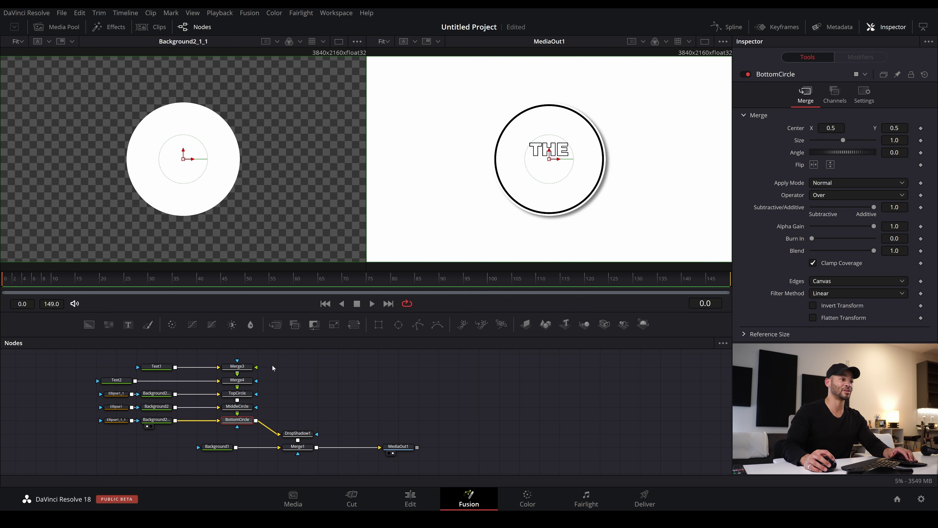
left_click(242, 367)
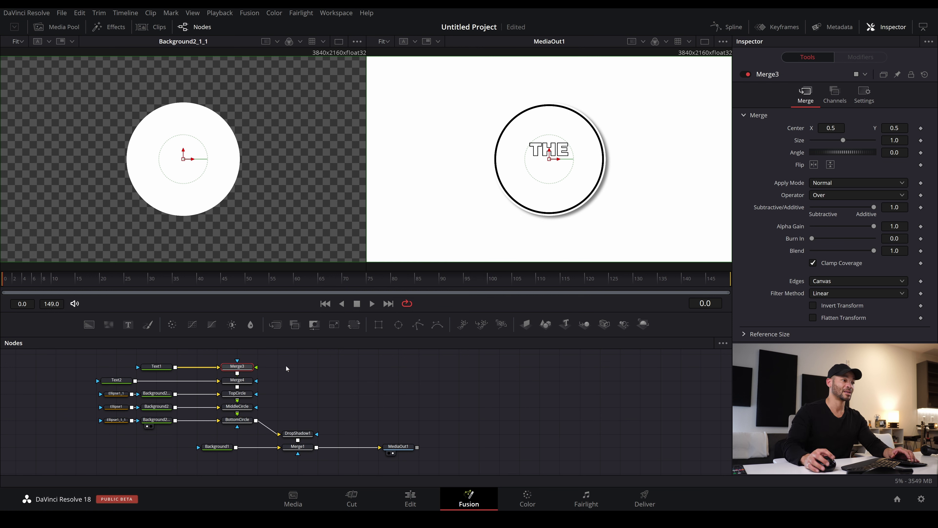
Set Text2's colour to black and enter 'MODERN'
left_click_drag(275, 361, 96, 389)
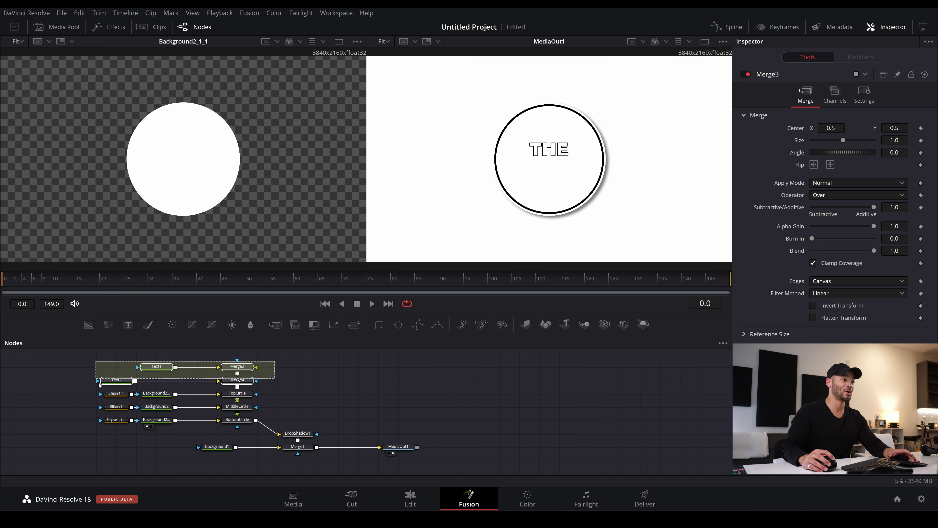
left_click(305, 363)
left_click(156, 381)
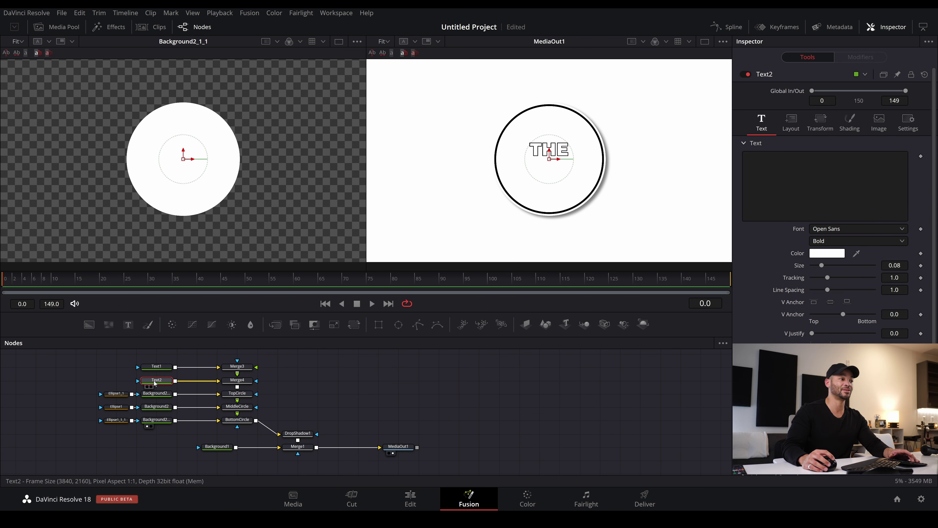
left_click(827, 253)
left_click_drag(587, 244, 588, 271)
left_click(568, 345)
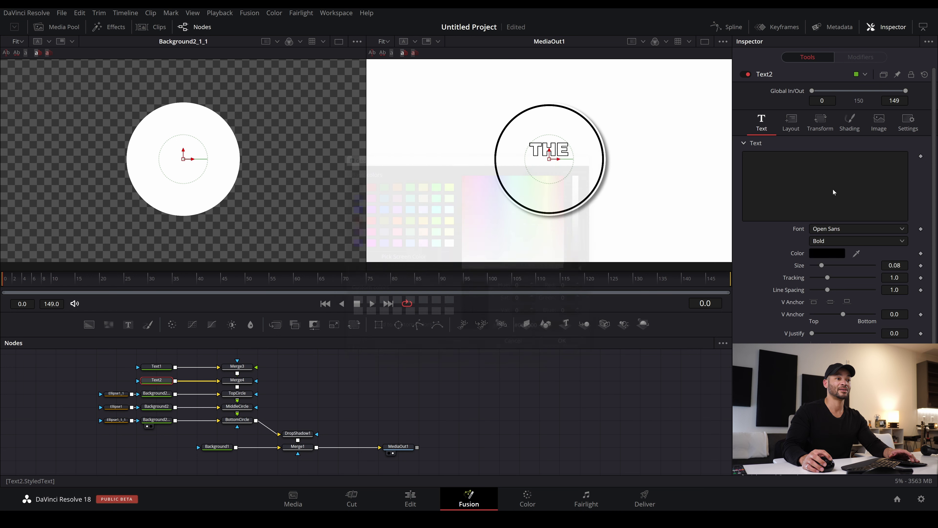
type("MODERN")
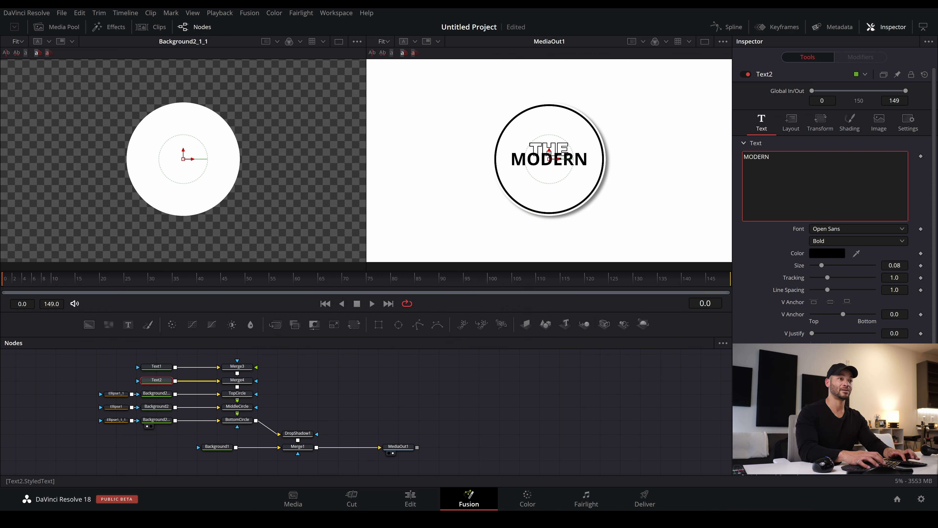
Set MODERN to Montserrat Black and enlarge it to size 0.0992
left_click(835, 230)
scroll(870, 265, "down", 3)
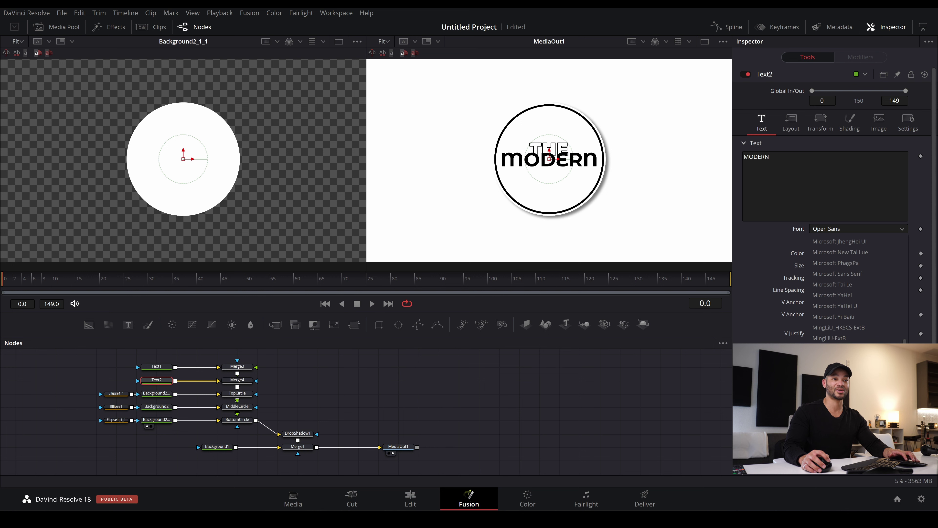
left_click(908, 259)
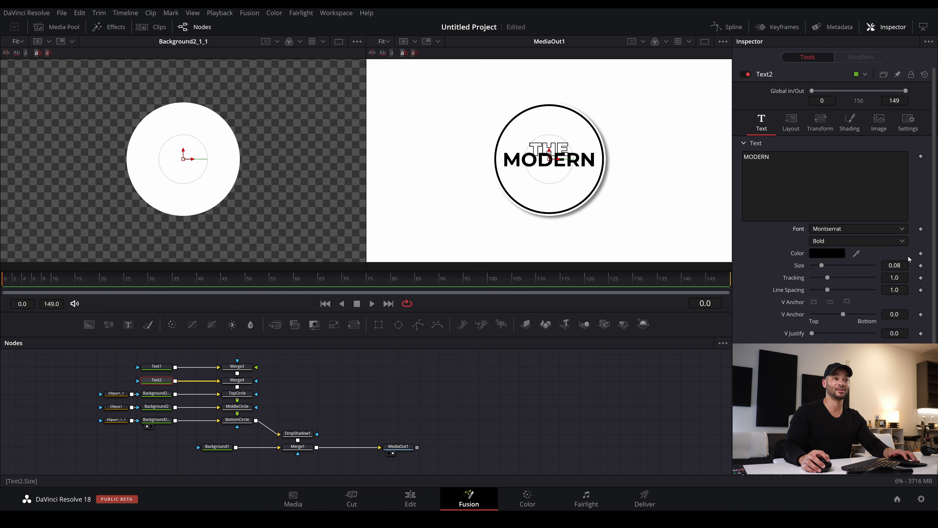
left_click(852, 241)
left_click(839, 336)
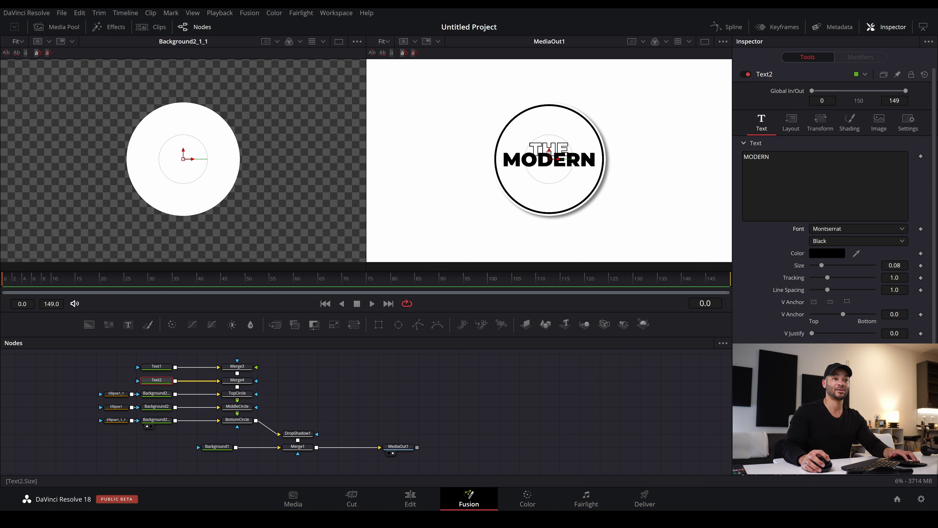
left_click_drag(821, 265, 824, 265)
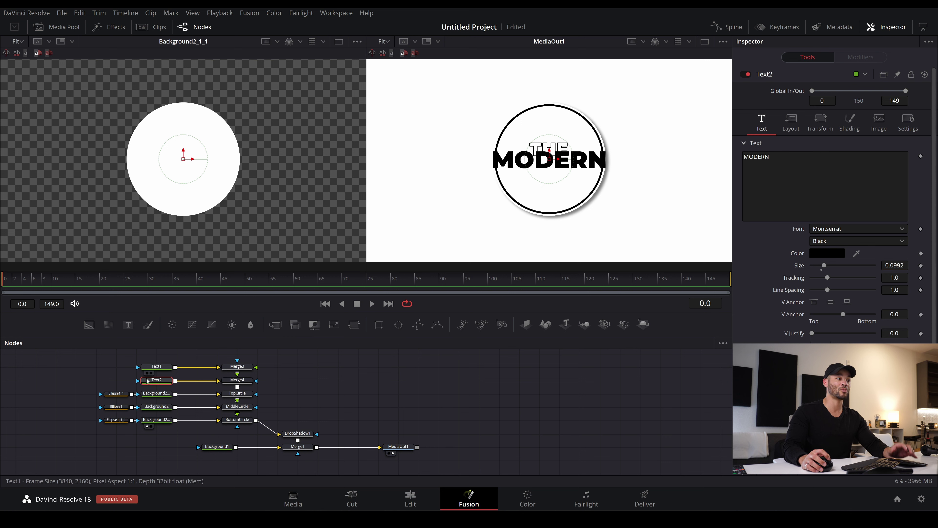
Connect Ellipse1_1 to Text2's effect mask and switch to the single-viewer layout
left_click_drag(72, 375, 76, 420)
left_click(76, 394)
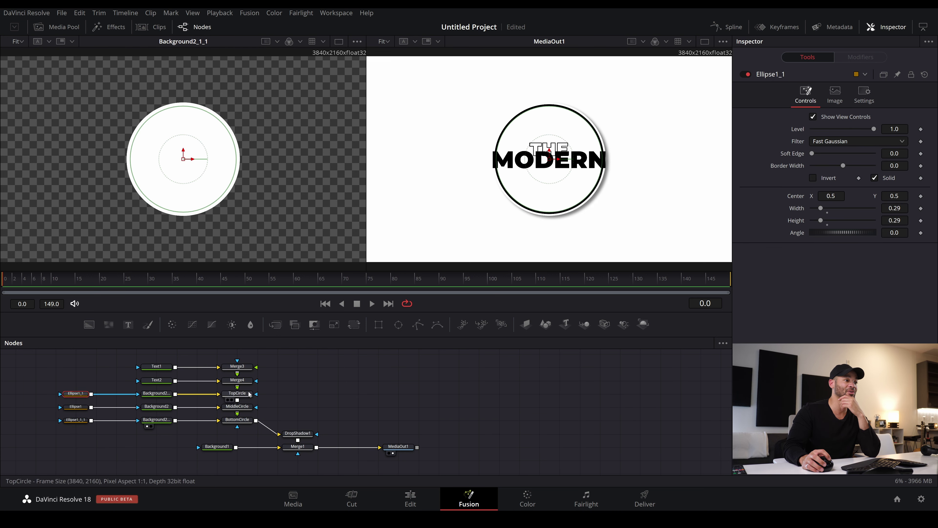
mouse_move(79, 394)
left_mouse_down()
mouse_move(98, 381)
mouse_move(52, 394)
mouse_move(76, 393)
left_mouse_up()
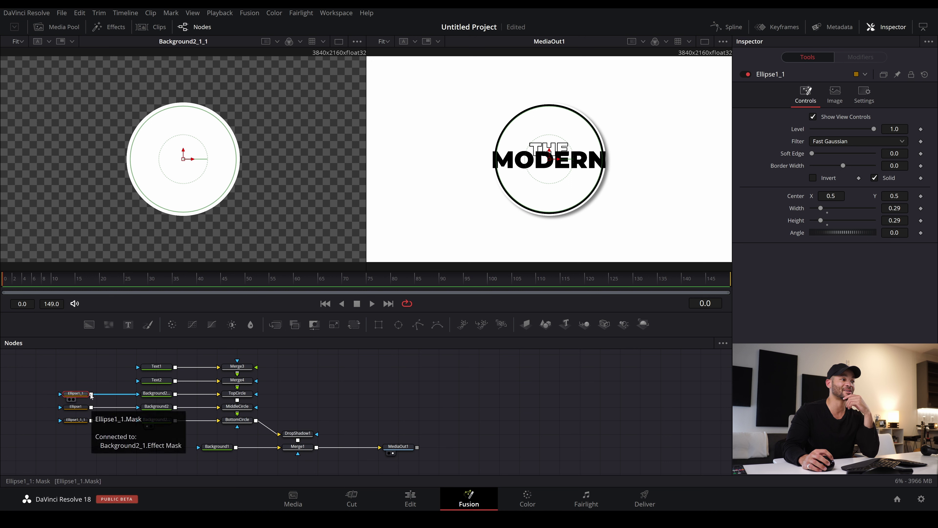
left_click_drag(92, 394, 140, 382)
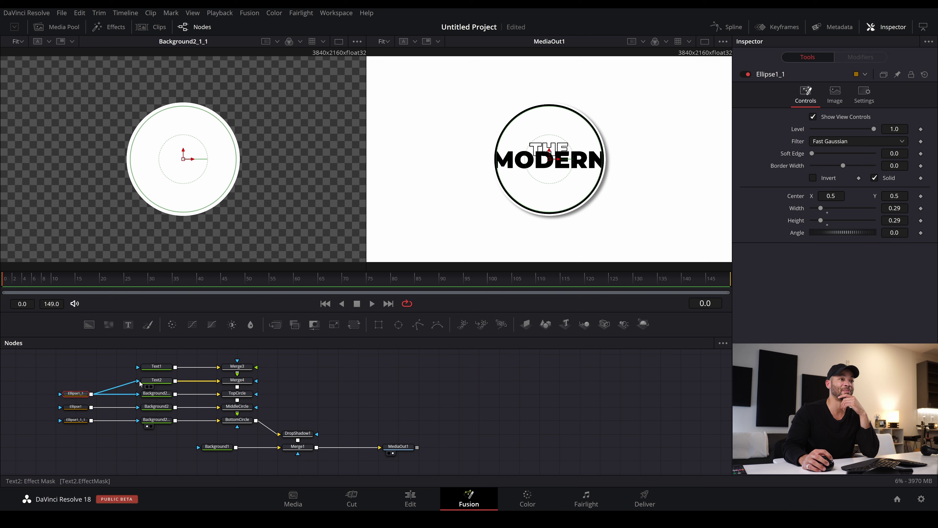
left_click(405, 374)
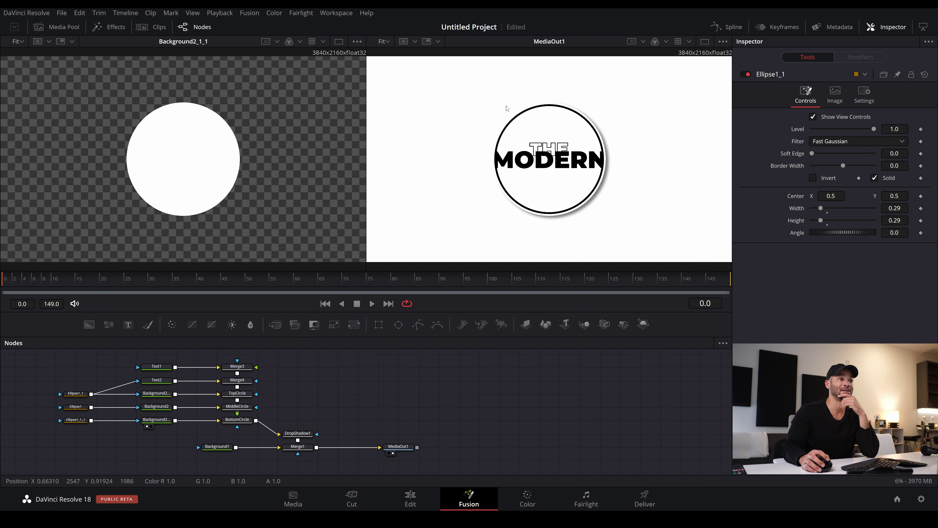
left_click(704, 42)
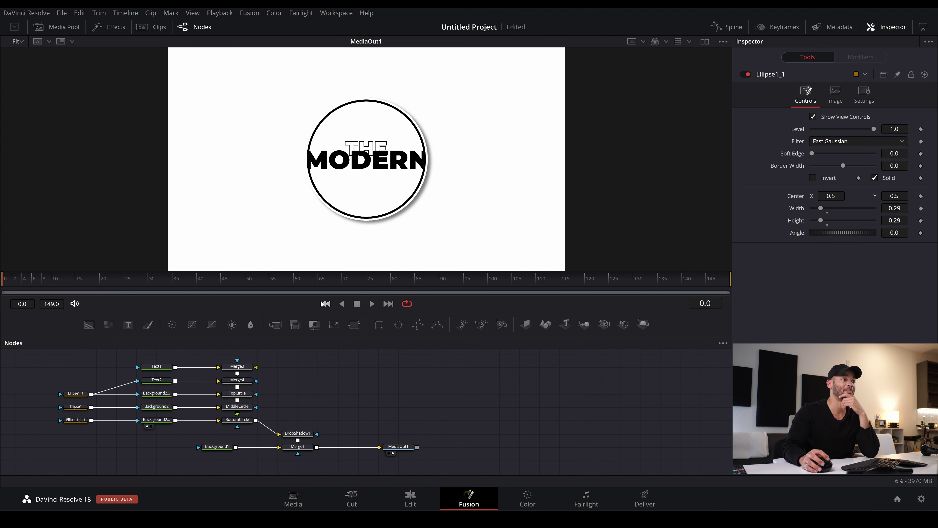
Raise THE in the ring and shrink it to about size 0.067
left_click(154, 382)
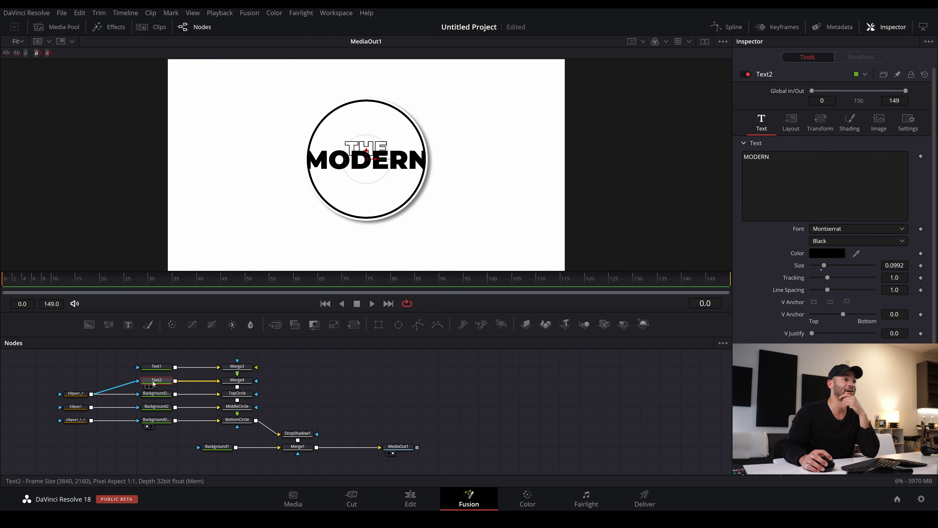
left_click(155, 368)
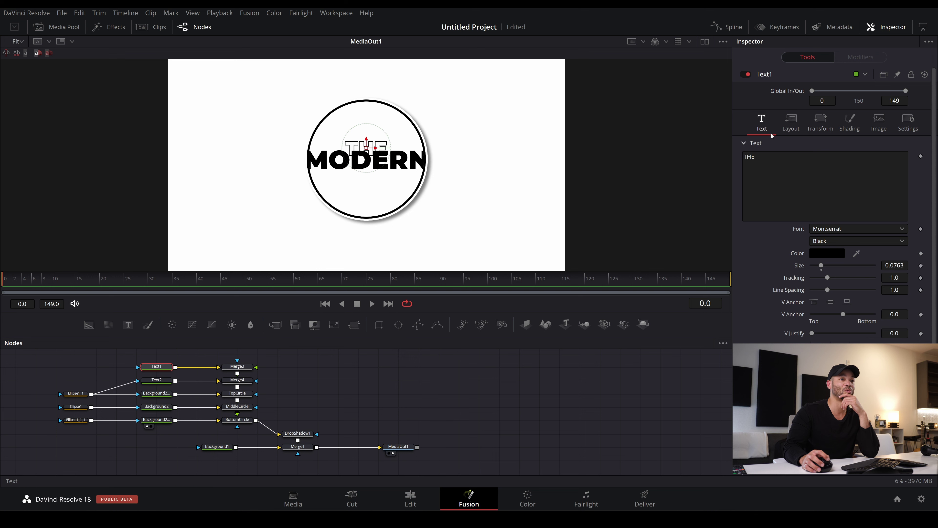
left_click(367, 144)
left_click_drag(367, 144, 367, 138)
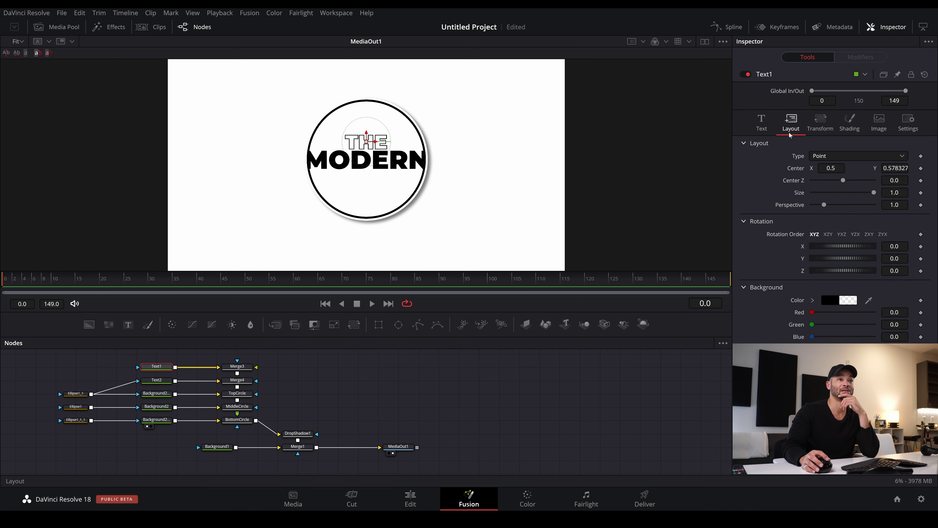
left_click(762, 122)
left_click_drag(821, 265, 820, 265)
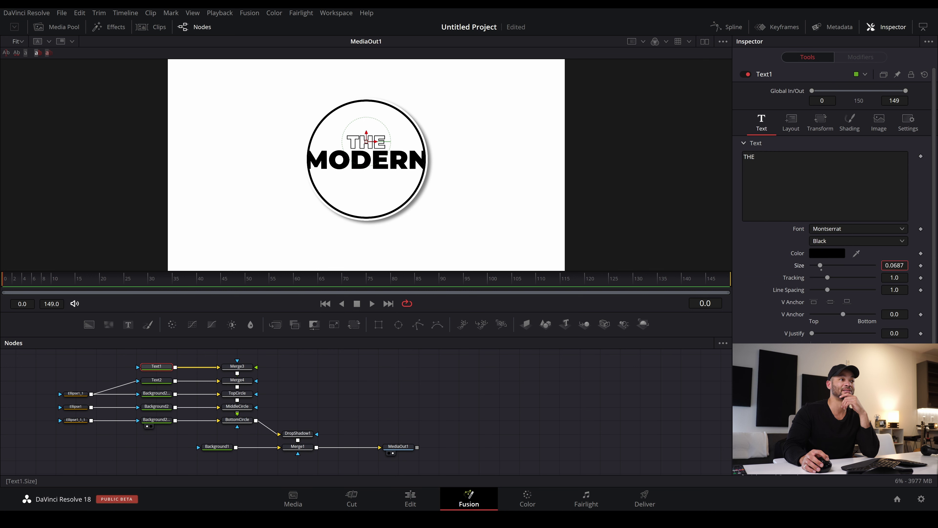
left_click_drag(367, 131, 367, 134)
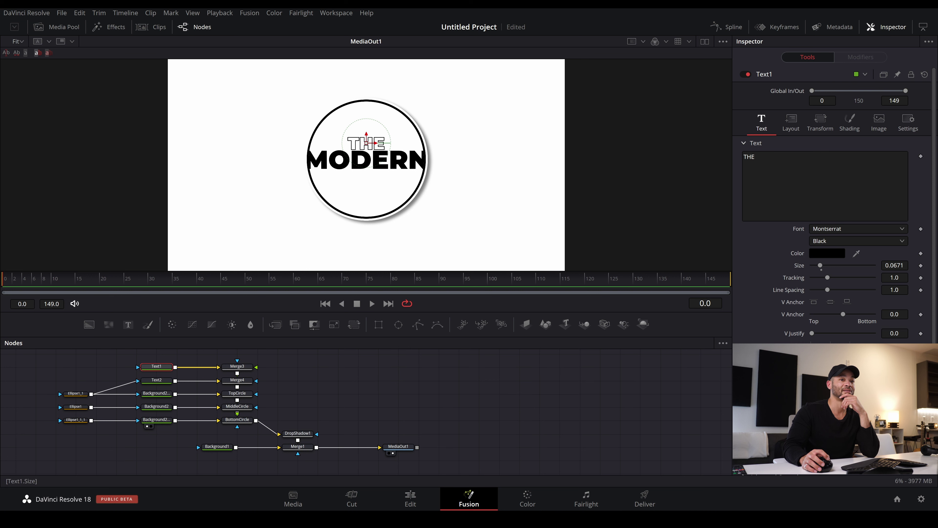
Mask THE with Ellipse1_1, undoing a trial enlarge and raise to keep centre Y 0.571763
left_click_drag(92, 395, 137, 367)
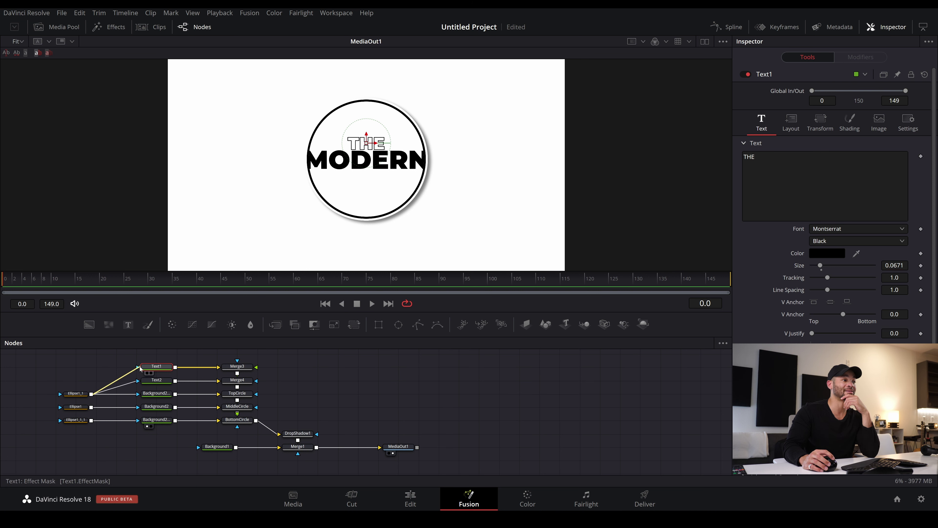
left_click_drag(894, 265, 923, 265)
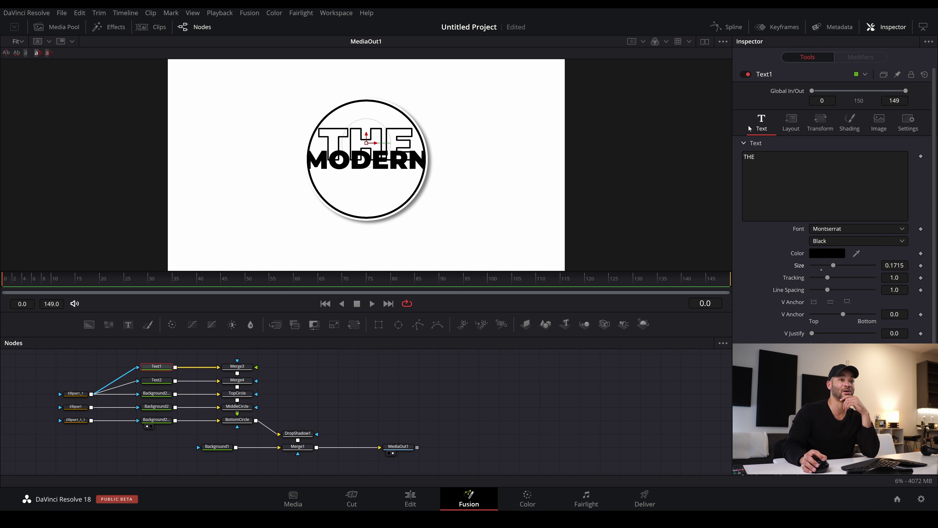
left_click(802, 126)
left_click_drag(894, 168, 908, 168)
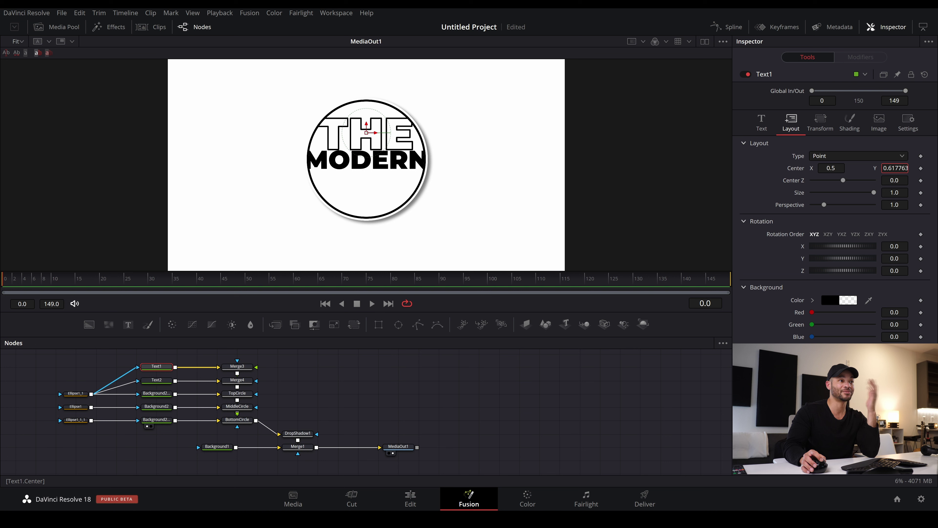
left_click_drag(909, 167, 907, 168)
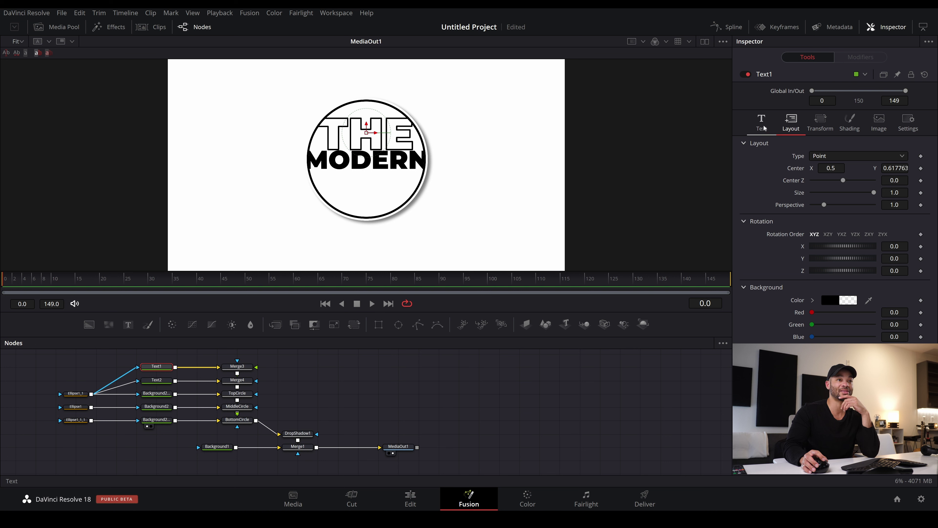
key("ctrl+z")
key("ctrl+z")
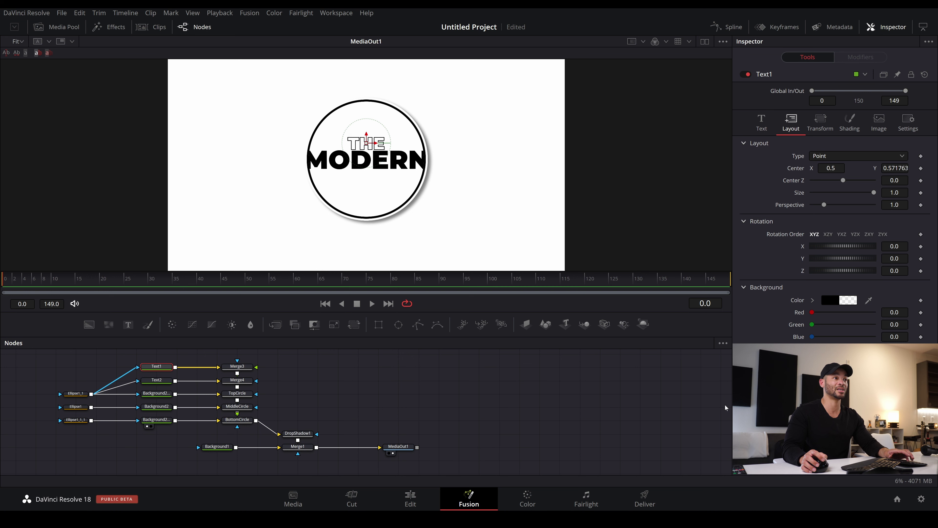
Shrink MODERN to size 0.0955 and move the text and merge nodes up in the graph
left_click(365, 406)
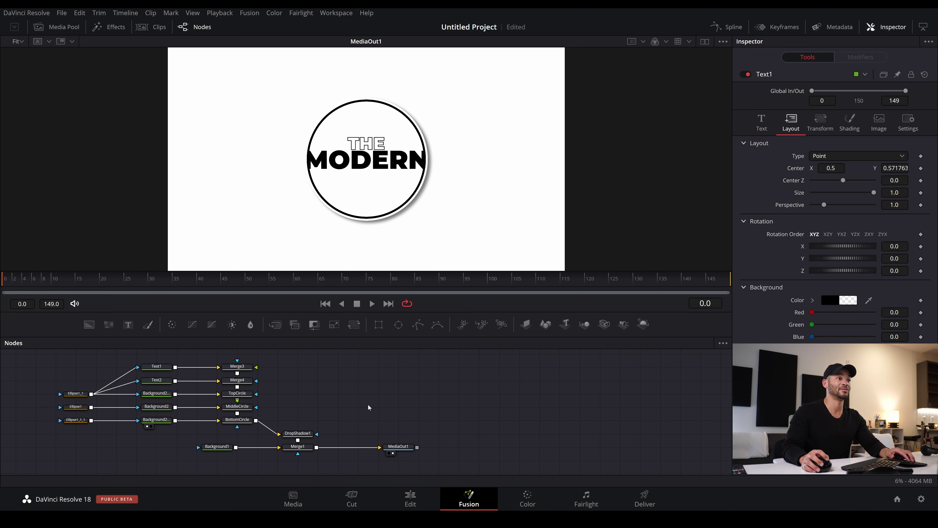
left_click(156, 380)
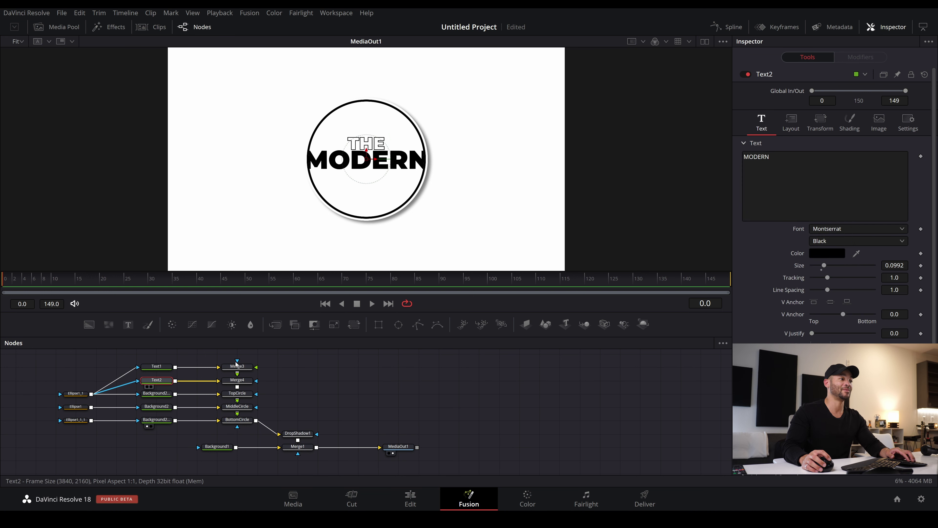
left_click(789, 124)
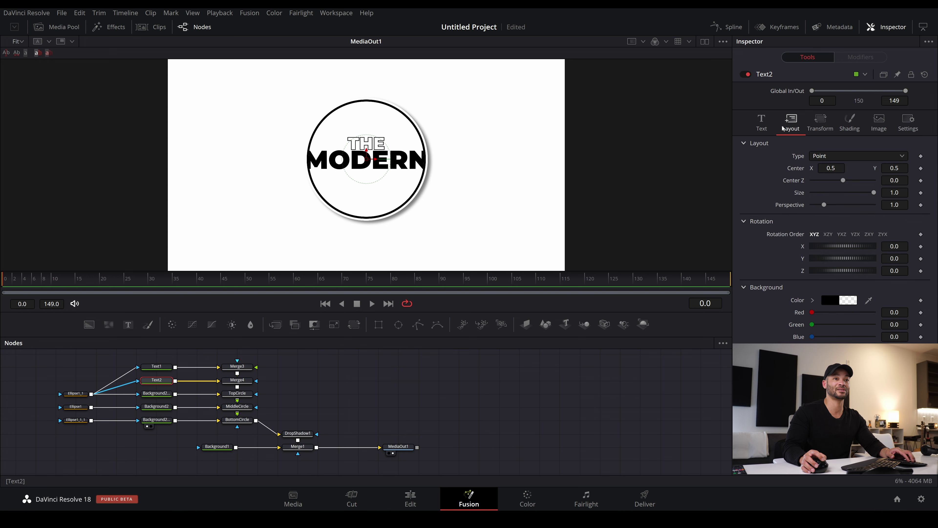
left_click(762, 122)
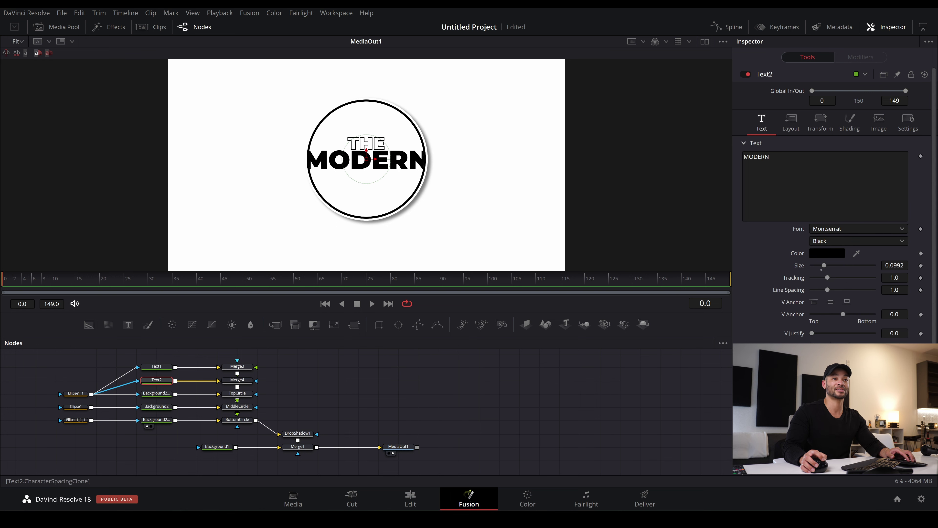
mouse_move(894, 265)
left_mouse_down()
mouse_move(872, 265)
mouse_move(881, 265)
left_mouse_up()
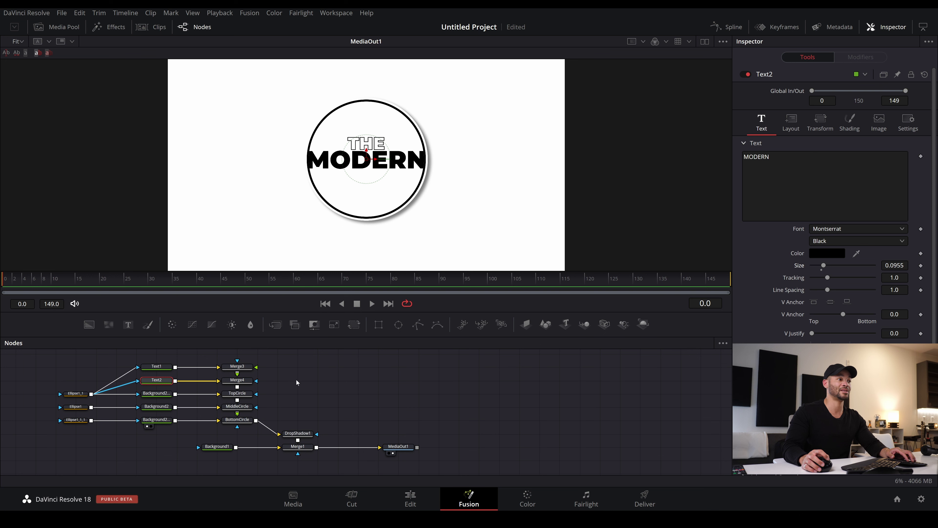
left_click_drag(322, 356, 155, 366)
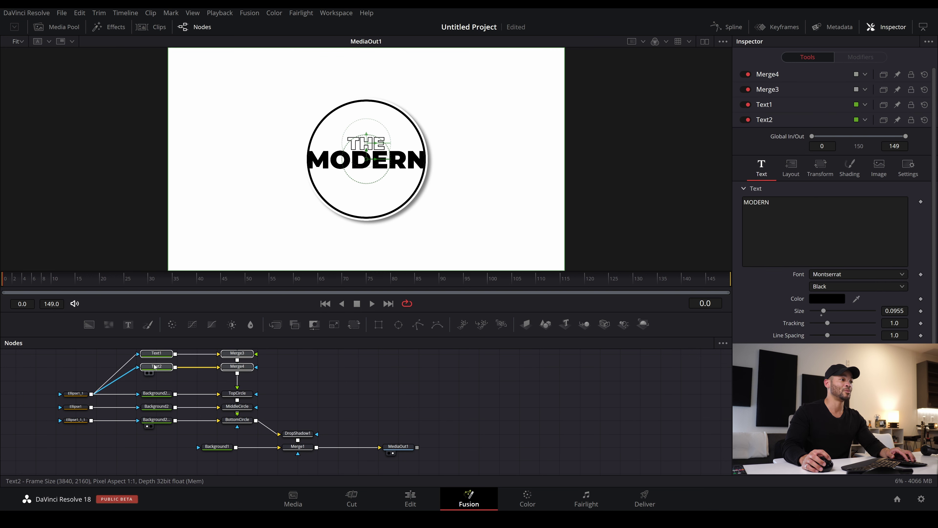
Paste copies of Text2 and Merge4 and place them beside Text2
left_click(156, 367)
left_click_drag(290, 363, 122, 384)
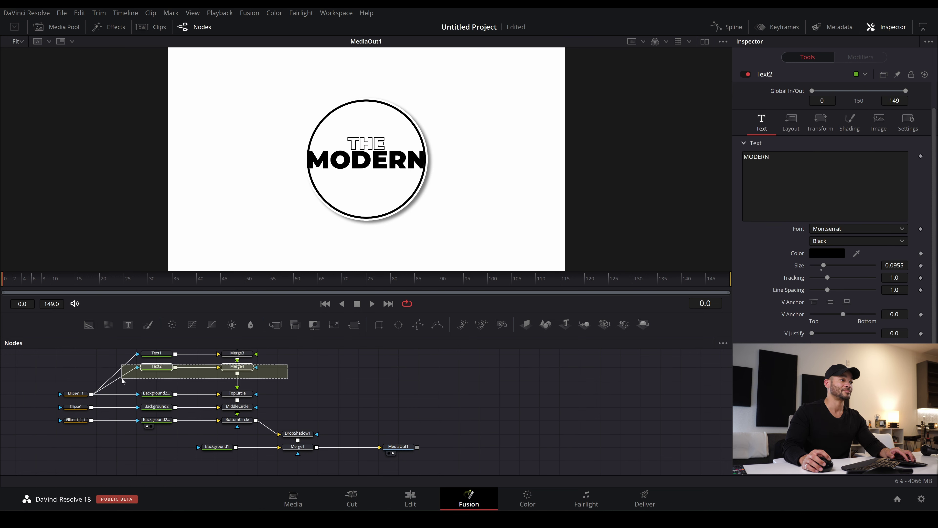
left_click_drag(295, 365, 157, 380)
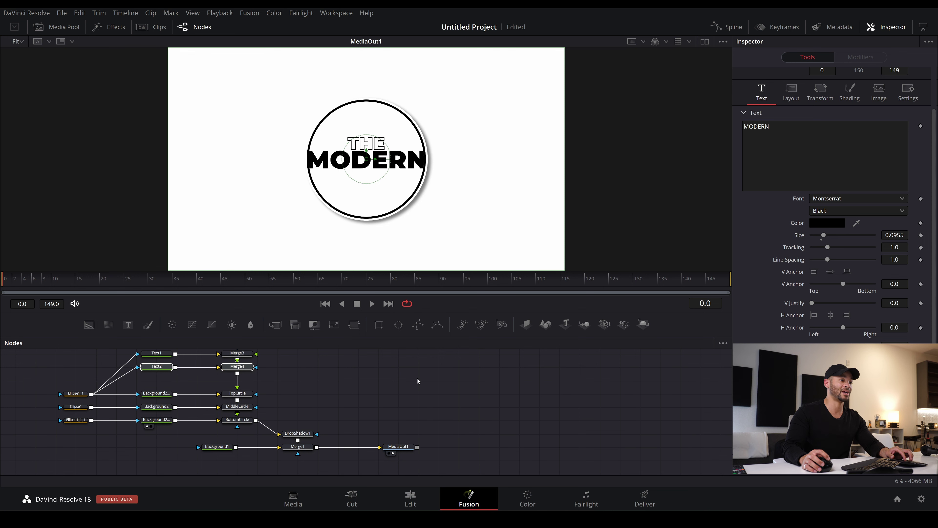
left_click(341, 375)
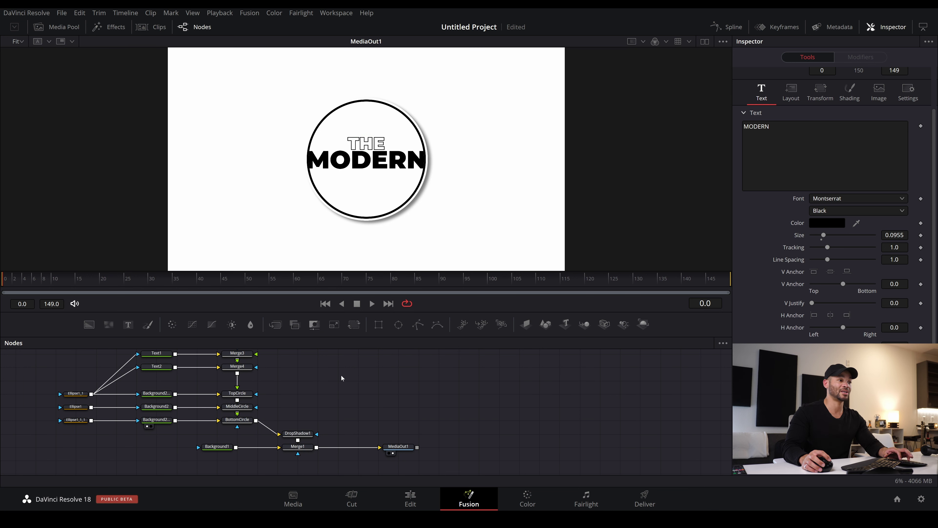
key("ctrl+v")
left_click_drag(345, 380, 388, 380)
left_click_drag(299, 381, 118, 381)
Chain Merge4 into Merge4_1 and Merge4_1 into TopCircle, aligning the copied nodes
left_click_drag(236, 382, 198, 381)
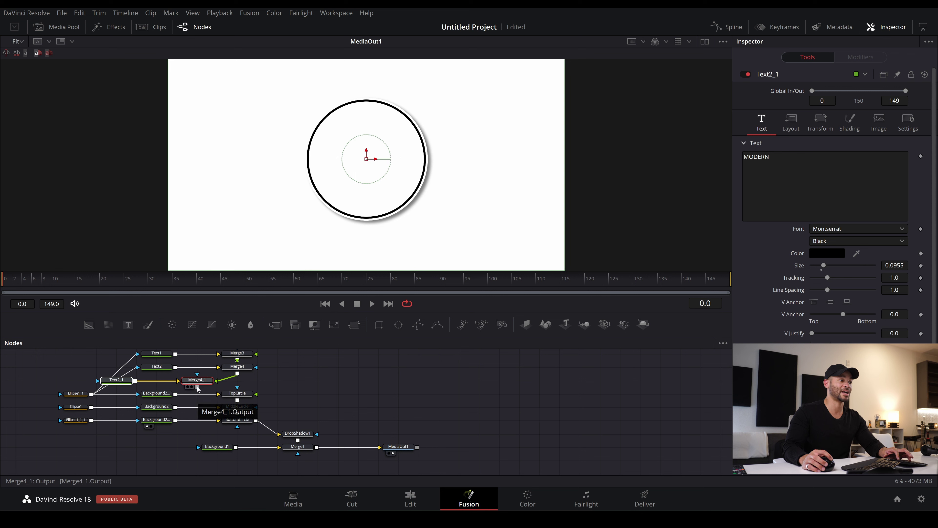
left_click_drag(197, 386, 252, 396)
left_click_drag(143, 385, 184, 386)
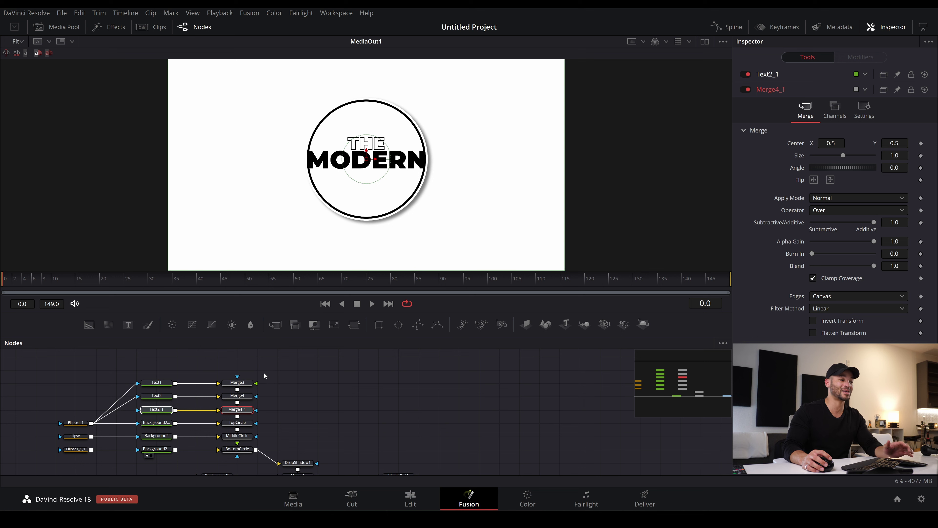
Replace MODERN with FILMMAKER in the copied Text2_1 layer
left_click(159, 410)
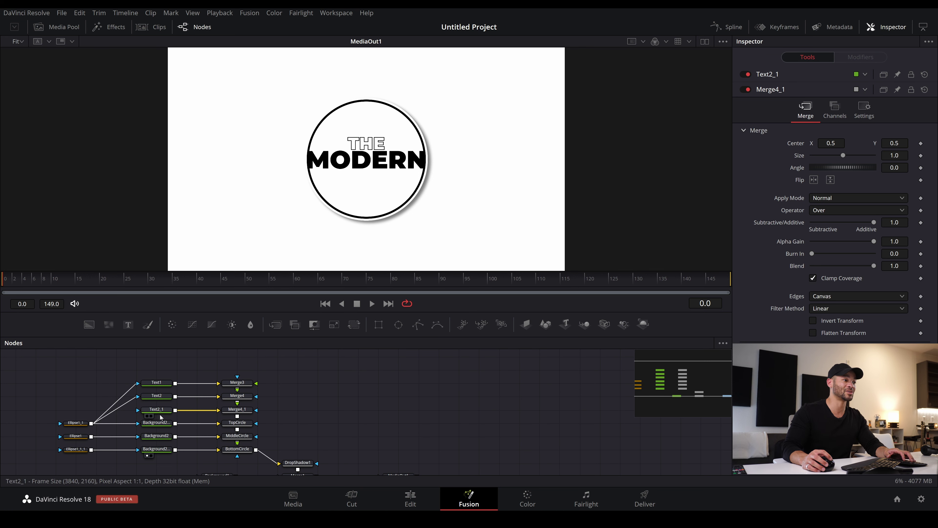
double_click(757, 157)
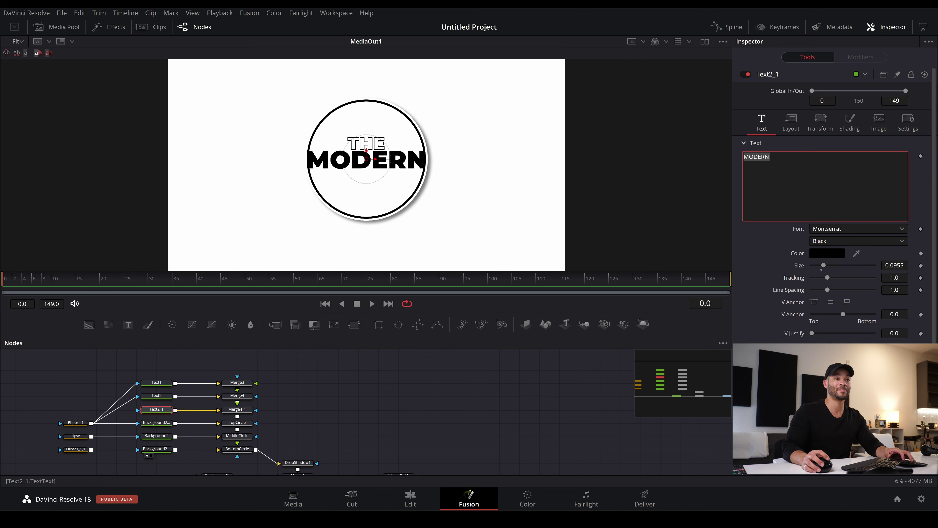
type("FILM")
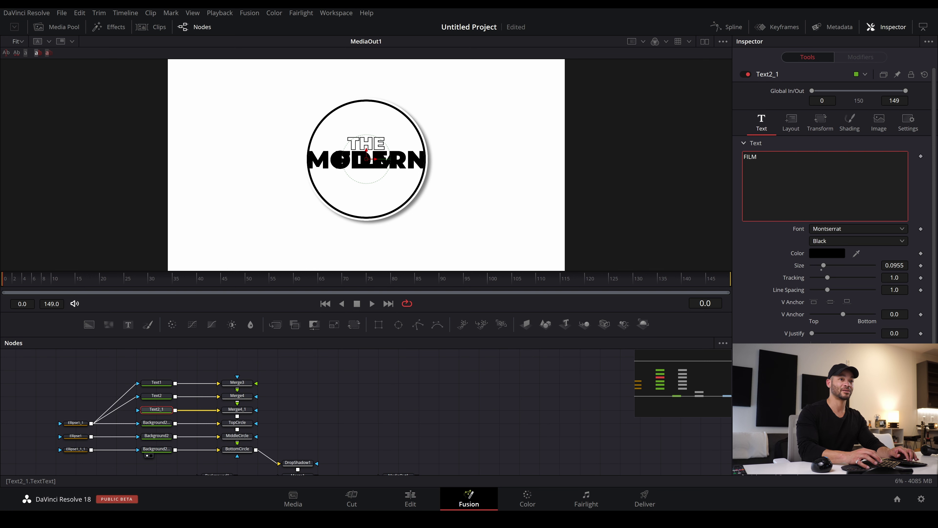
type("MAKER")
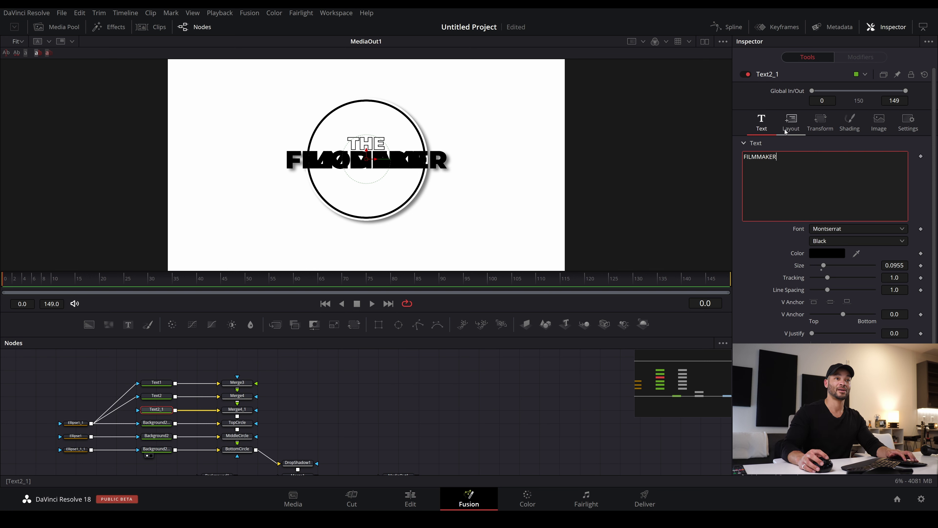
left_click(798, 118)
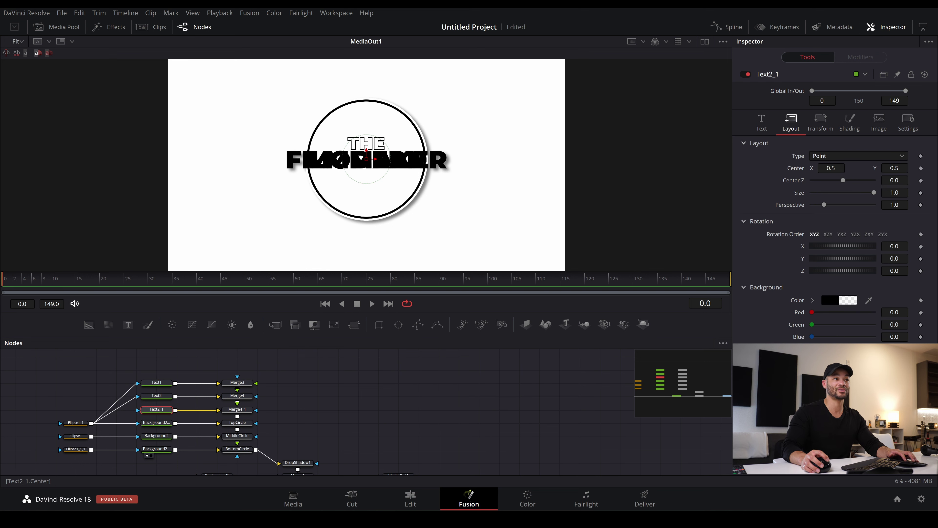
left_click(763, 124)
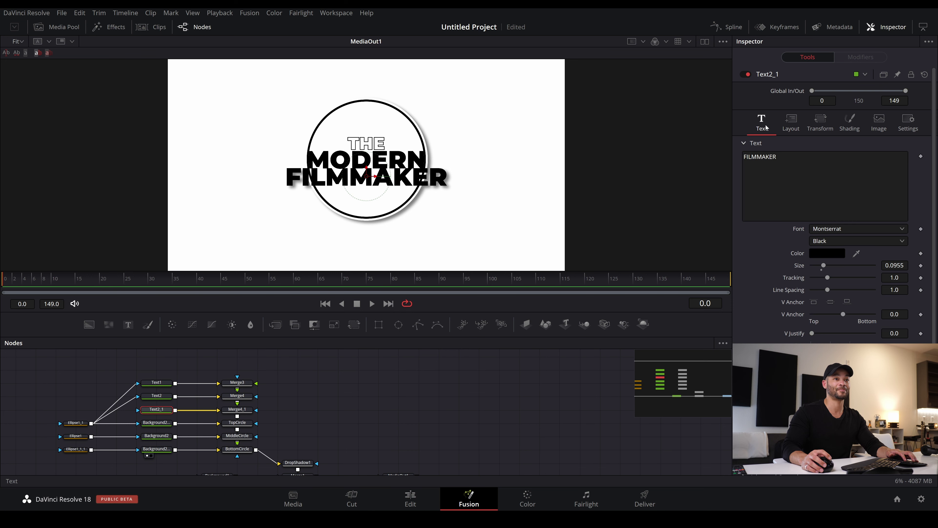
Style FILMMAKER in IntelOne Display Light, size 0.0414, tracking 1.383
left_click(847, 228)
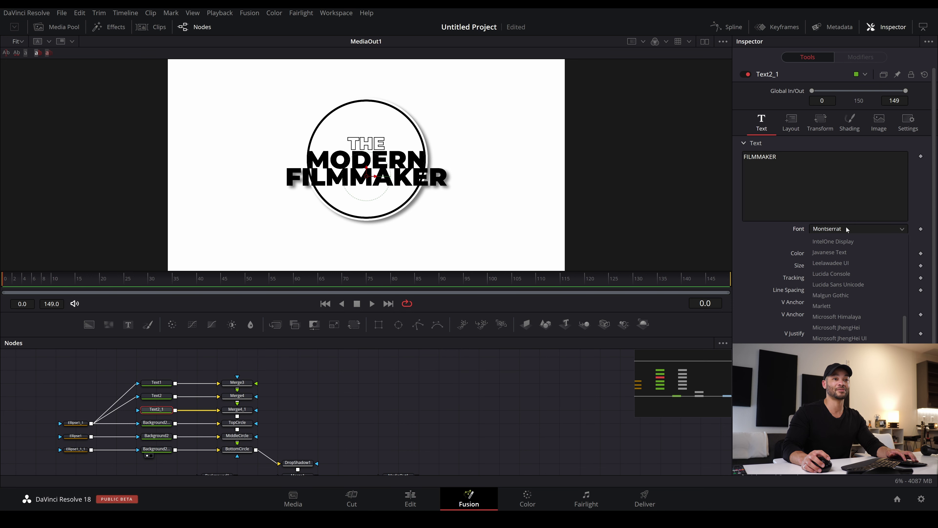
left_click(834, 242)
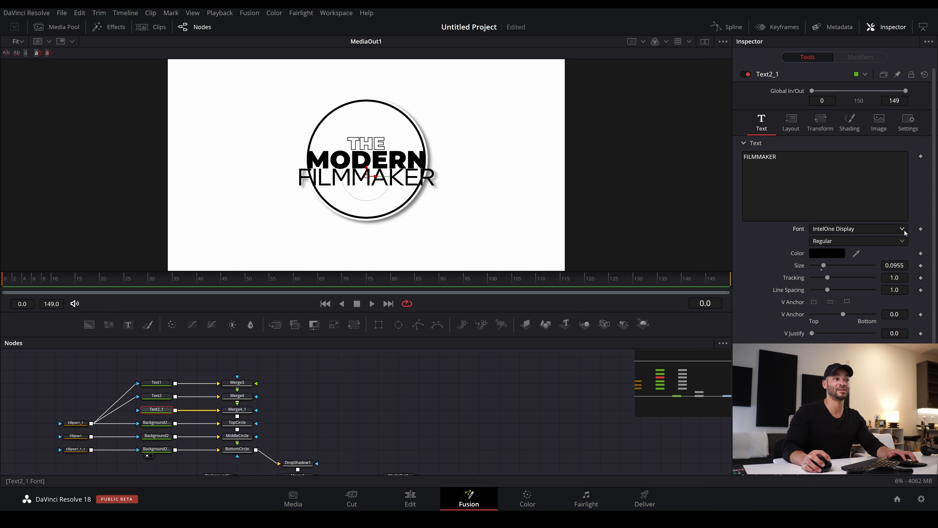
left_click(864, 240)
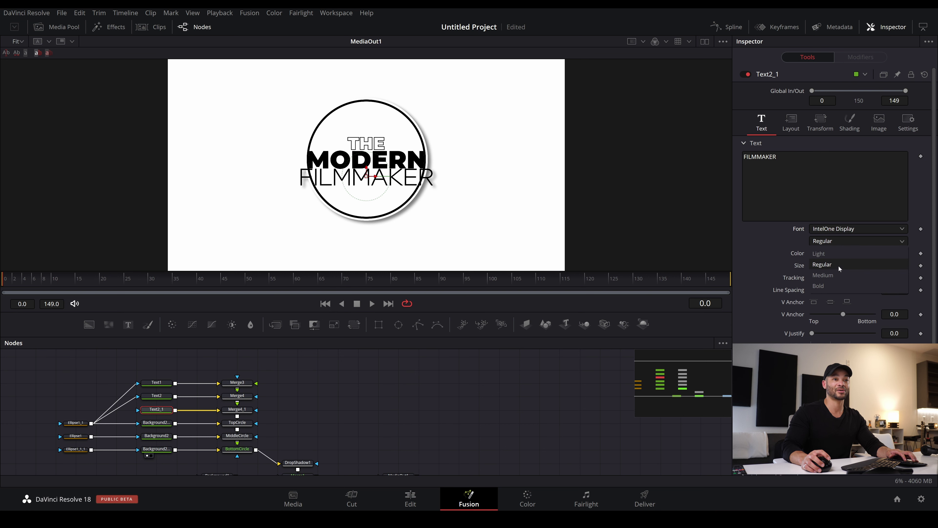
left_click(835, 251)
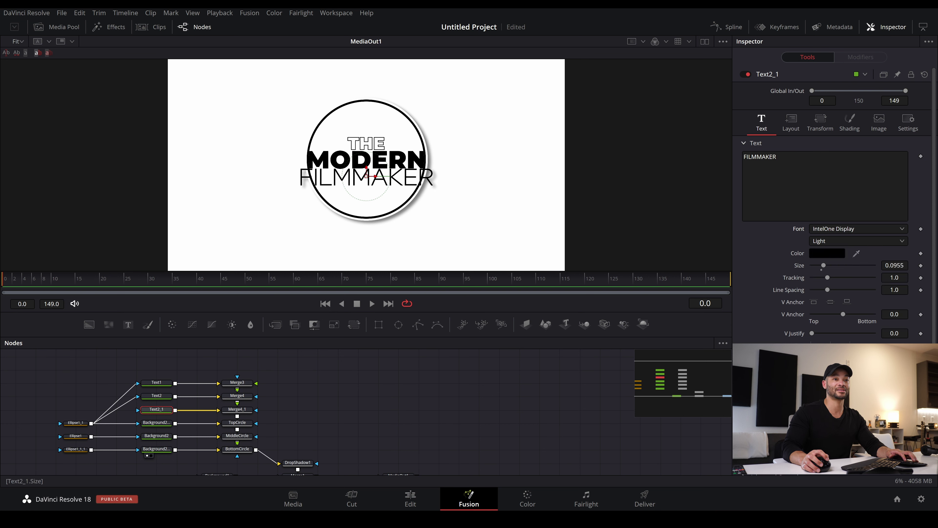
left_click_drag(823, 265, 818, 265)
left_click_drag(366, 170, 367, 167)
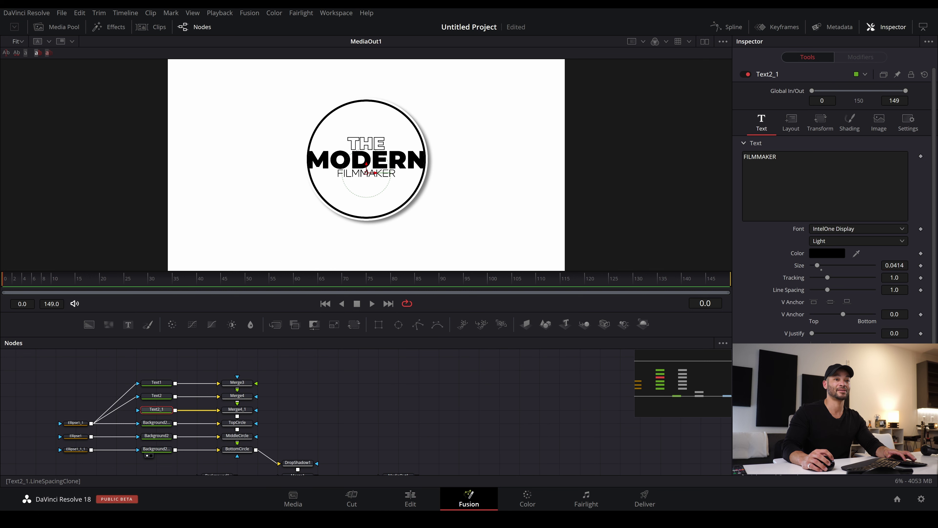
left_click_drag(375, 173, 411, 173)
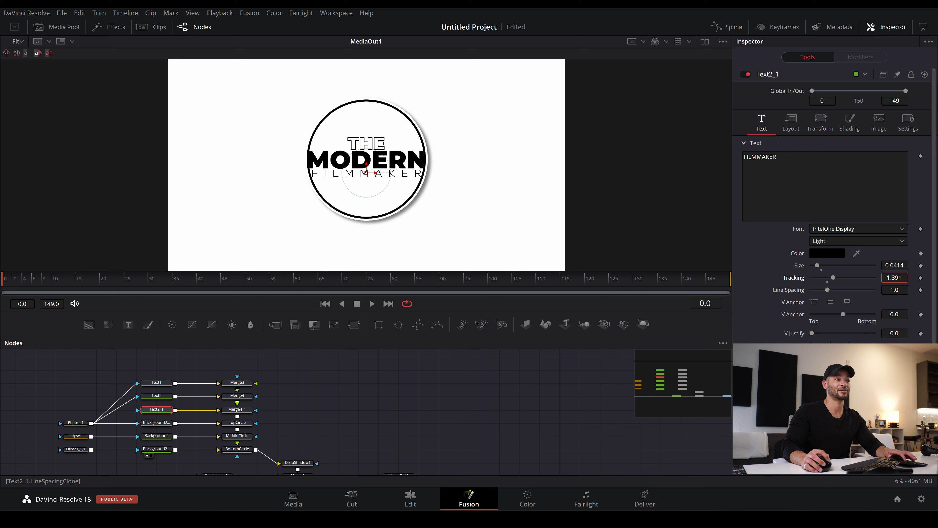
left_click(363, 381)
Shift the Text and Merge node rows higher, then select Text2_1 with Merge4_1
scroll(445, 132, "down", 1)
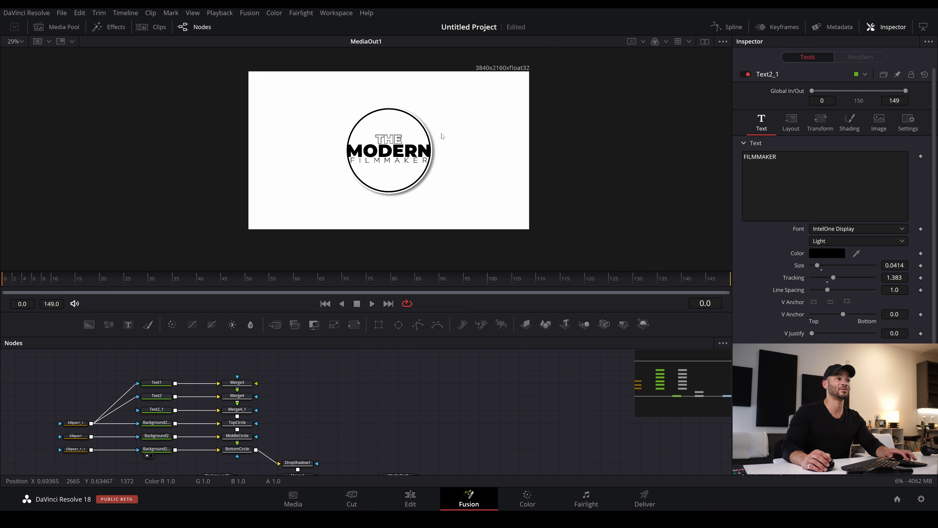
scroll(421, 155, "up", 1)
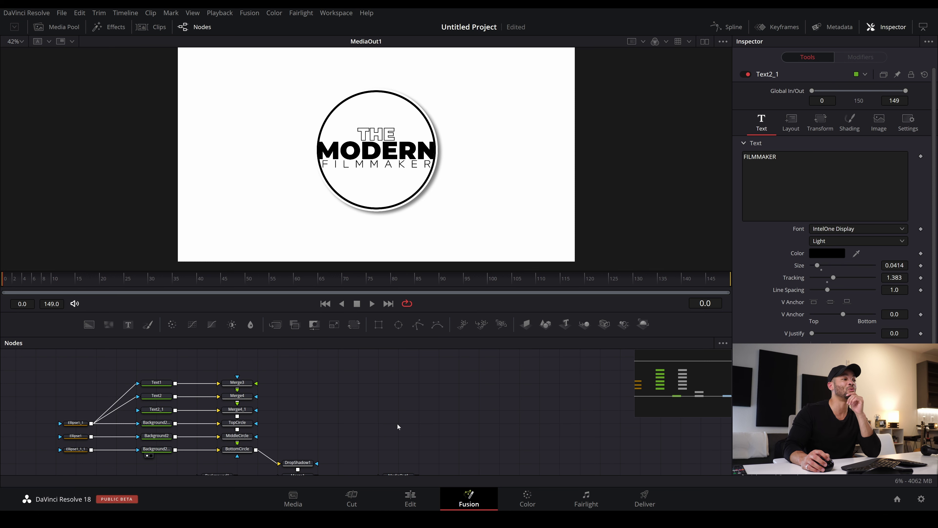
left_click_drag(322, 365, 159, 383)
left_click(314, 390)
left_click_drag(306, 381, 115, 396)
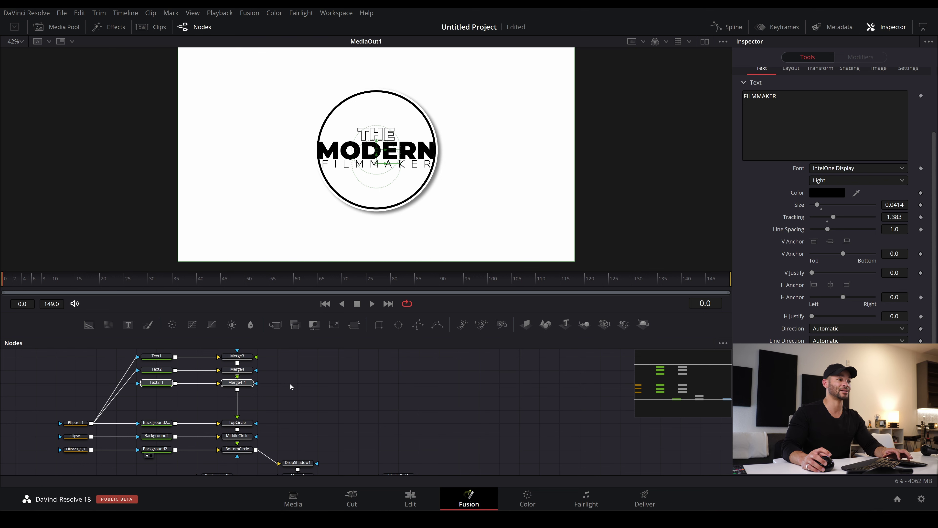
left_click(296, 390)
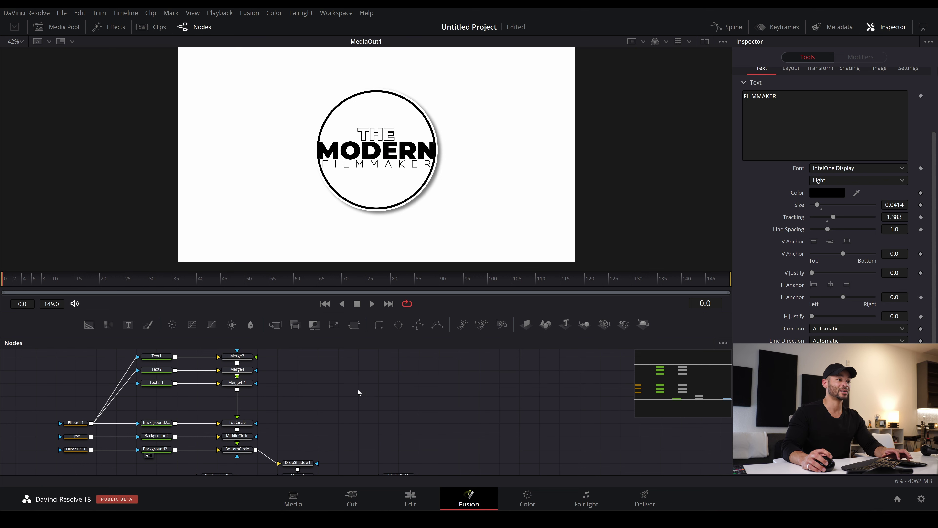
Paste Text2_1 and Merge4_1, feed Merge4_1 into Merge4_1_1, and clear the new text
key("ctrl+v")
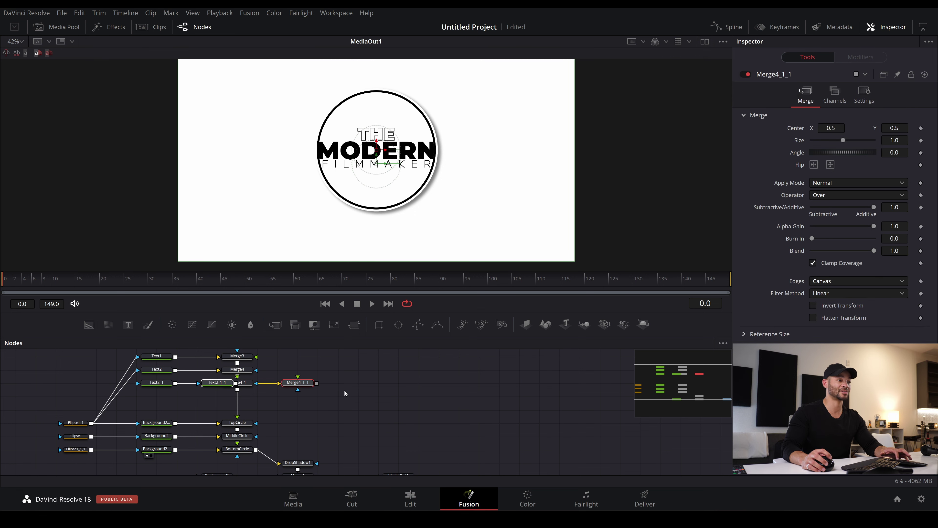
left_click_drag(218, 383, 116, 409)
left_click_drag(238, 415, 159, 402)
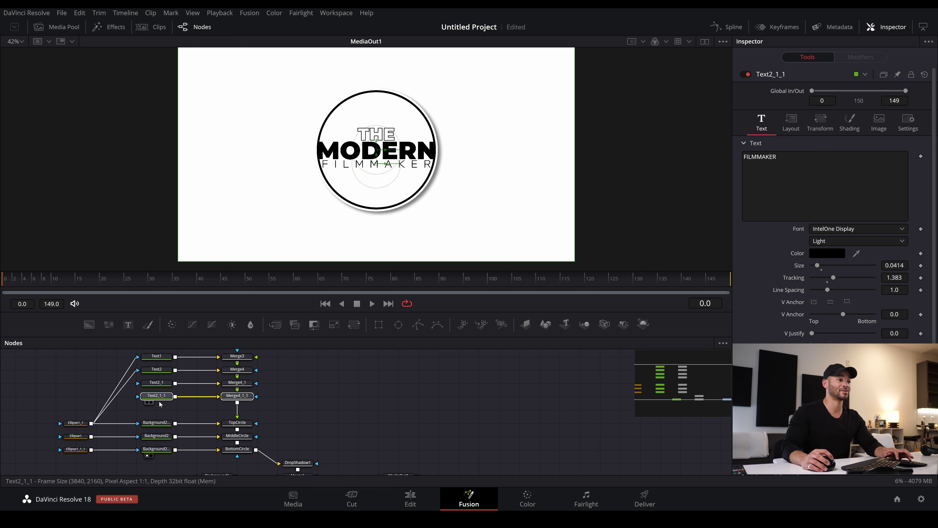
left_click(158, 397)
left_click(777, 157)
key("ctrl+a")
key("BackSpace")
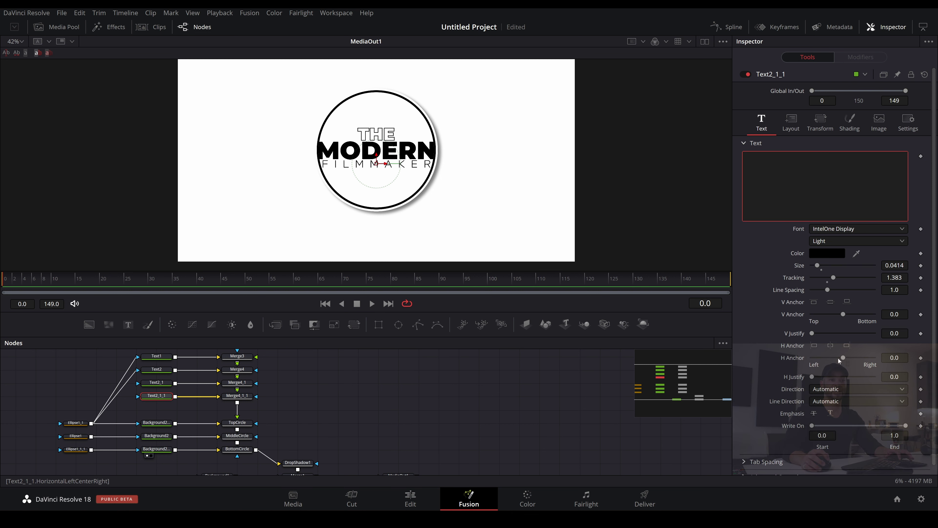
Left-anchor the new text with 'xxxxxxx' over FILMMAKER's left side, tracking reset to 1.0
left_click_drag(844, 358, 783, 360)
left_click(825, 184)
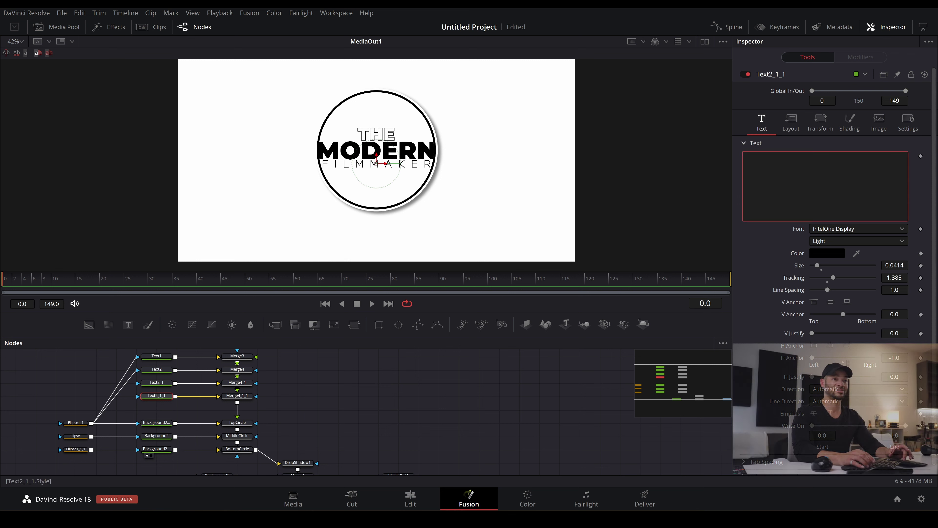
type("xxxxxxx")
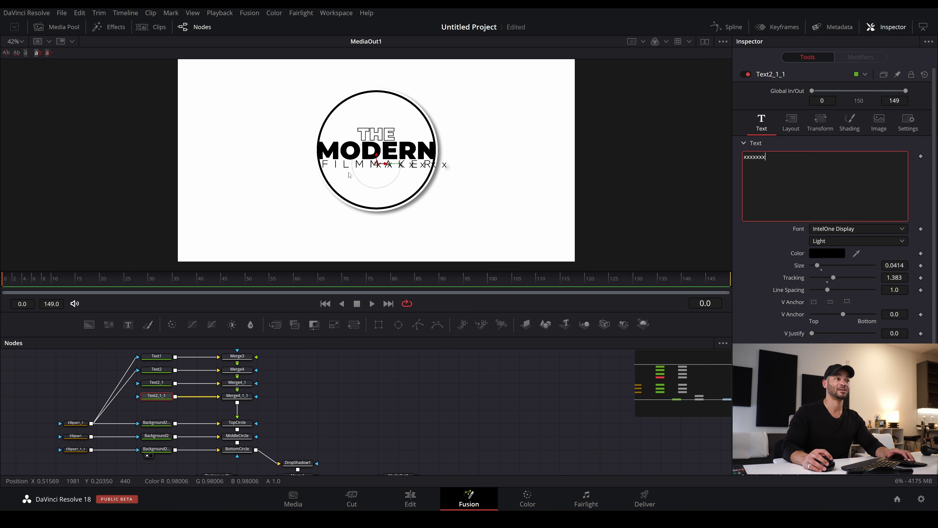
left_click_drag(386, 166, 338, 169)
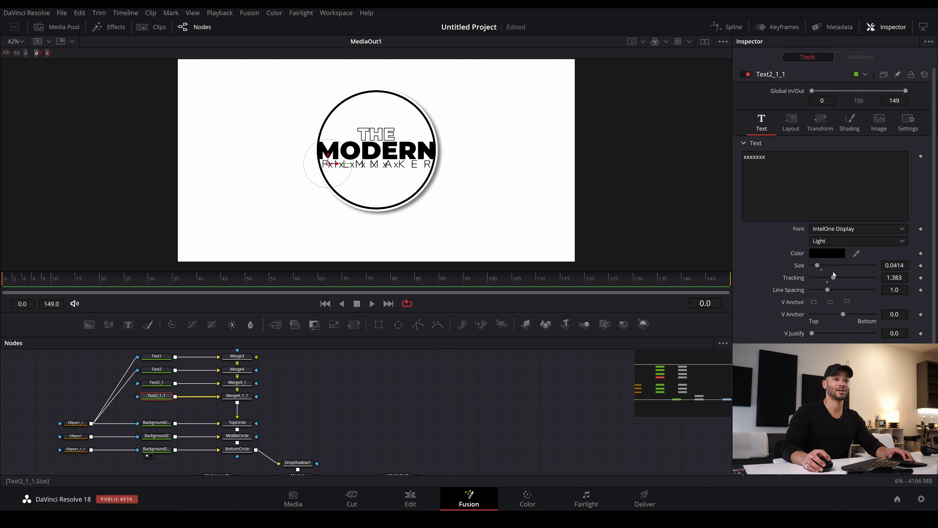
left_click(826, 282)
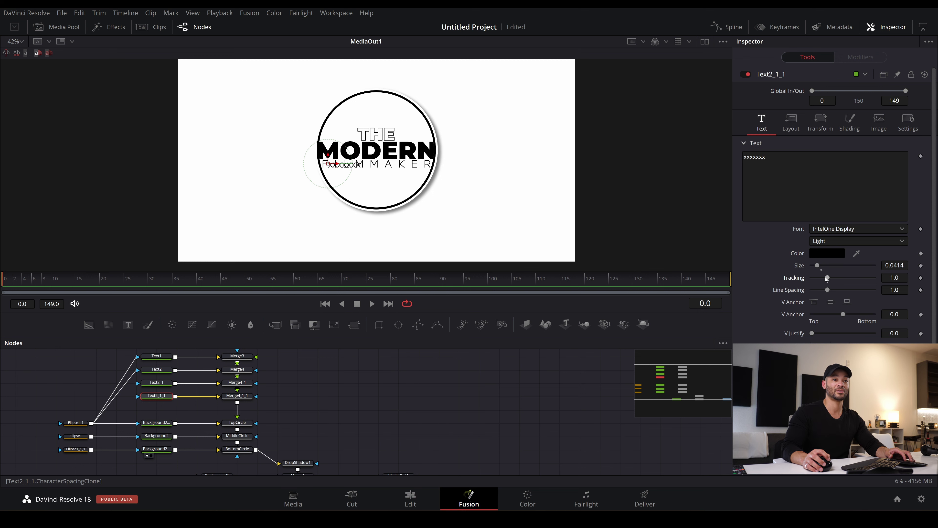
left_click(745, 157)
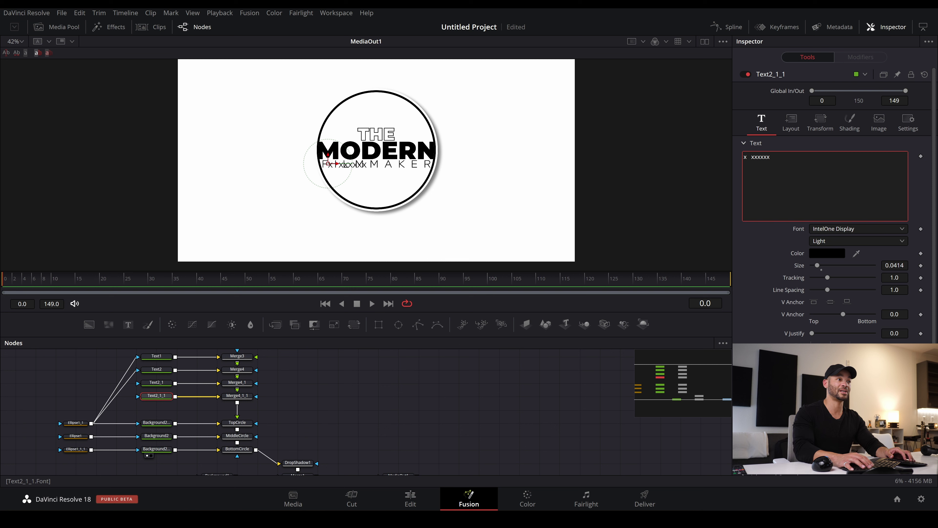
key("BackSpace")
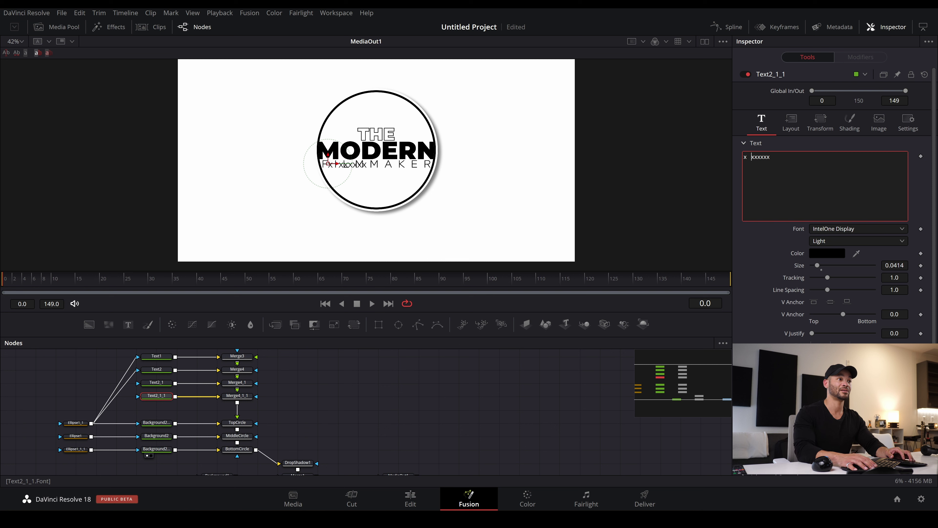
Shrink the x layer and respace its x characters, adding one more x
left_click_drag(894, 265, 885, 265)
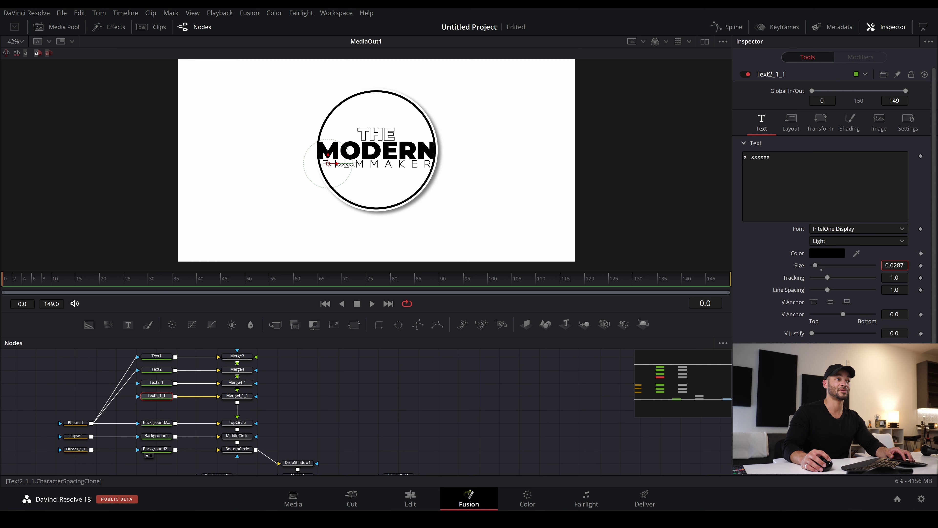
left_click(770, 156)
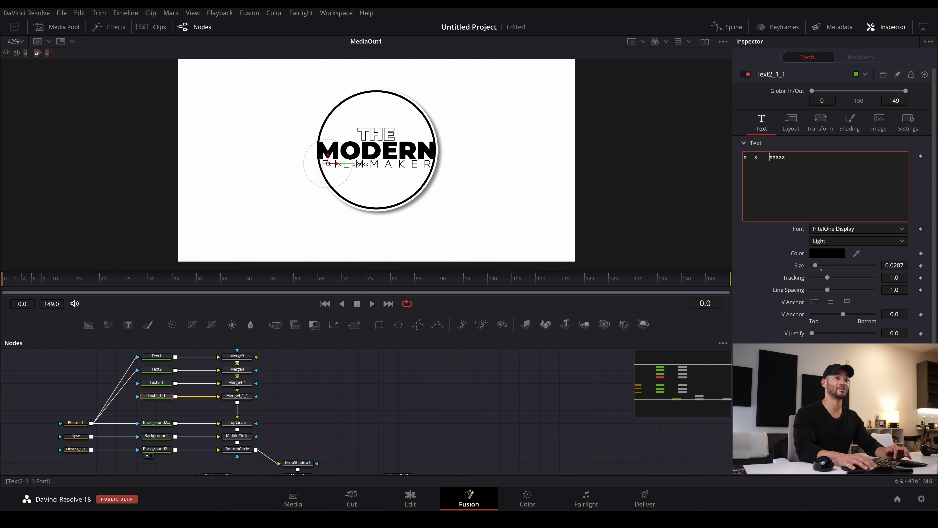
key("BackSpace")
key("BackSpace")
key("BackSpace")
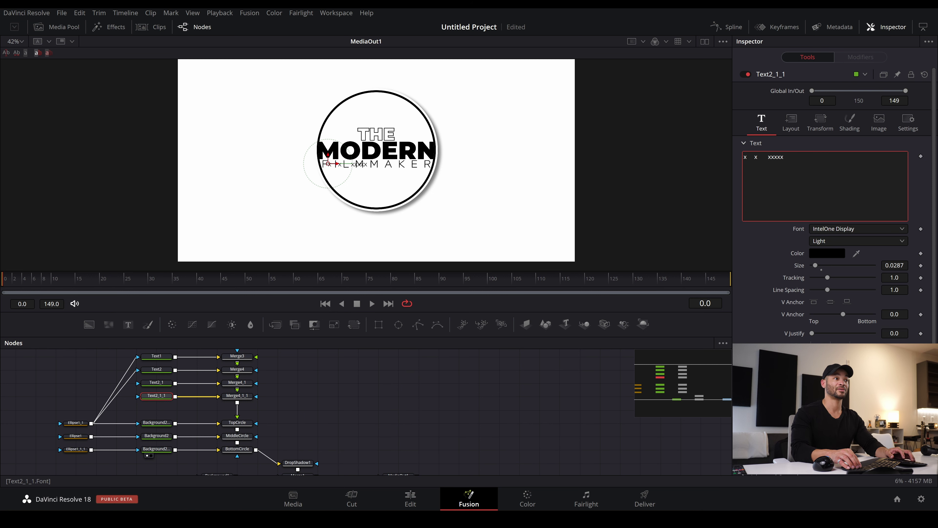
key("Right")
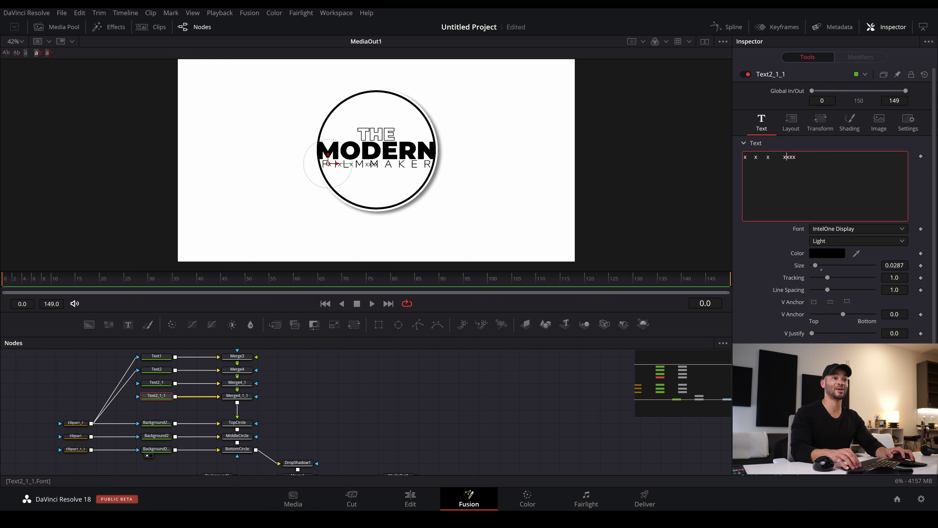
key("Right")
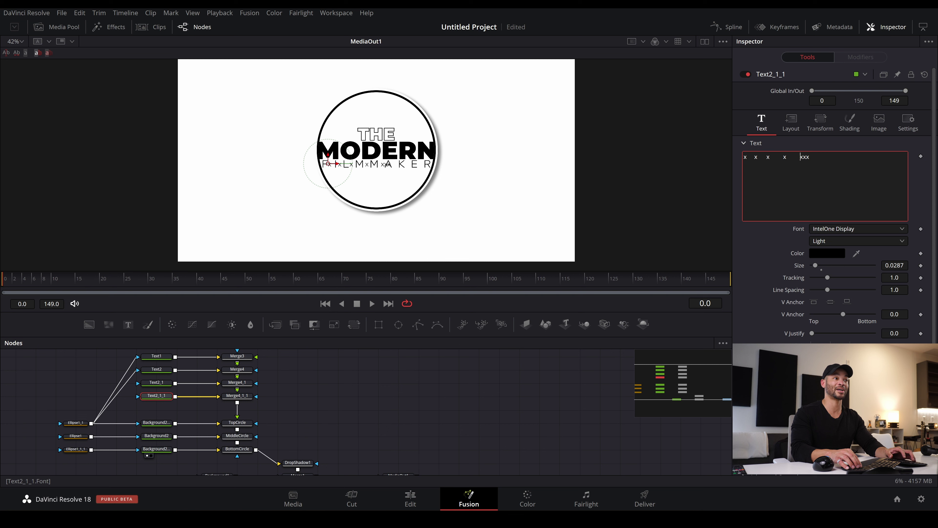
key("Right")
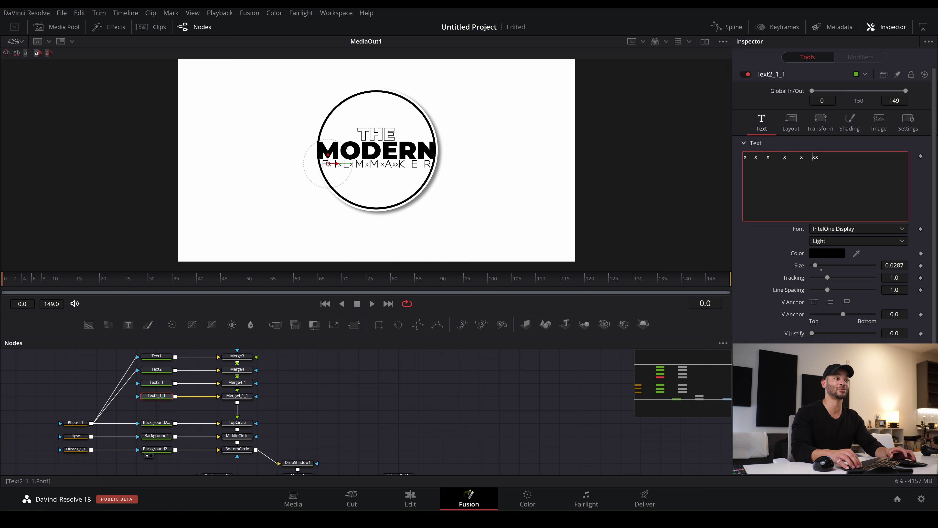
left_click(803, 157)
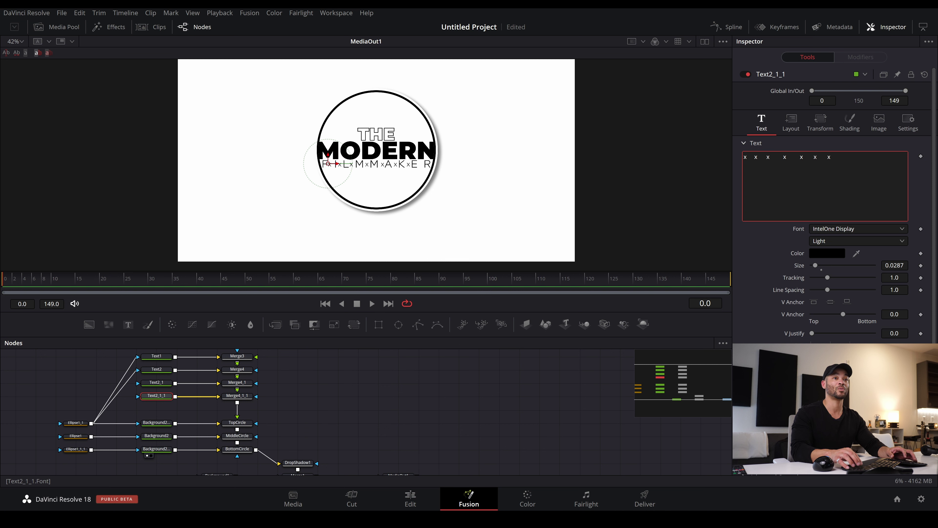
type("x")
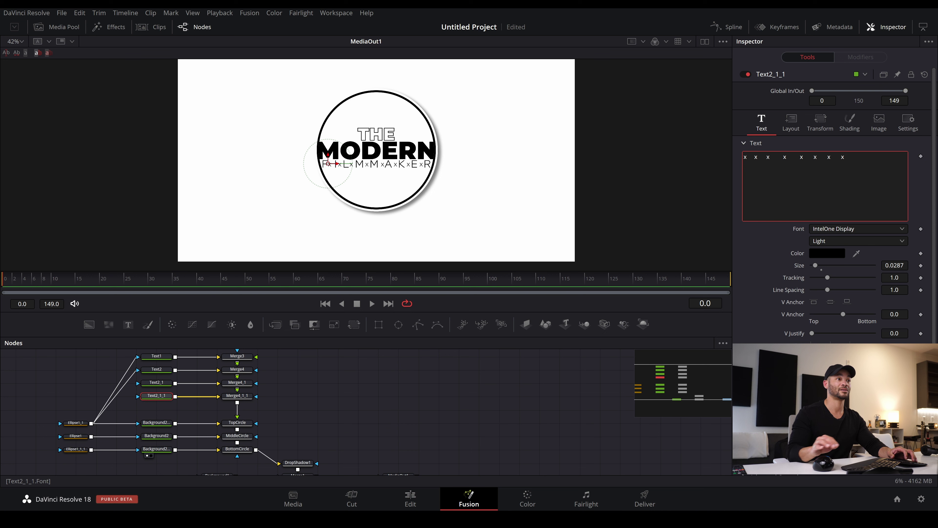
left_click(289, 412)
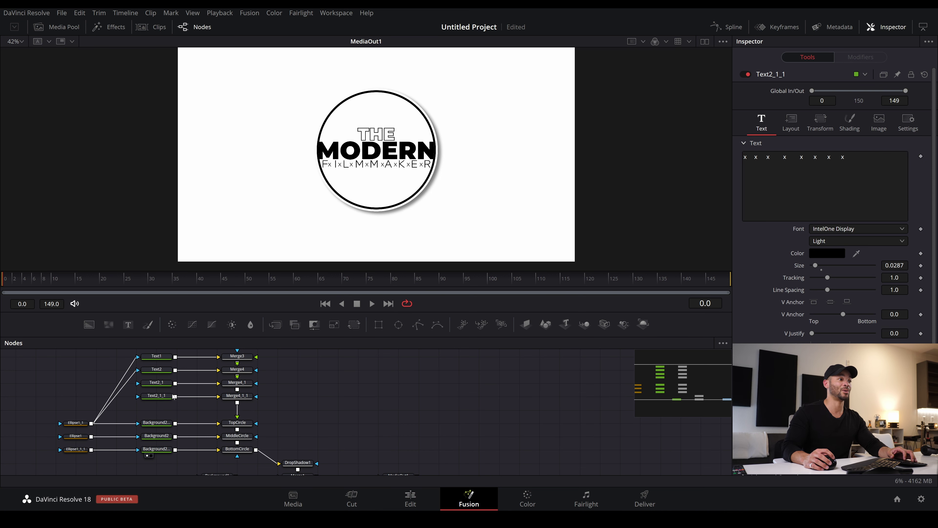
Reduce the x layer to size 0.0244, tracking 1.029, removing another extra space
left_click(160, 399)
left_click_drag(894, 265, 887, 265)
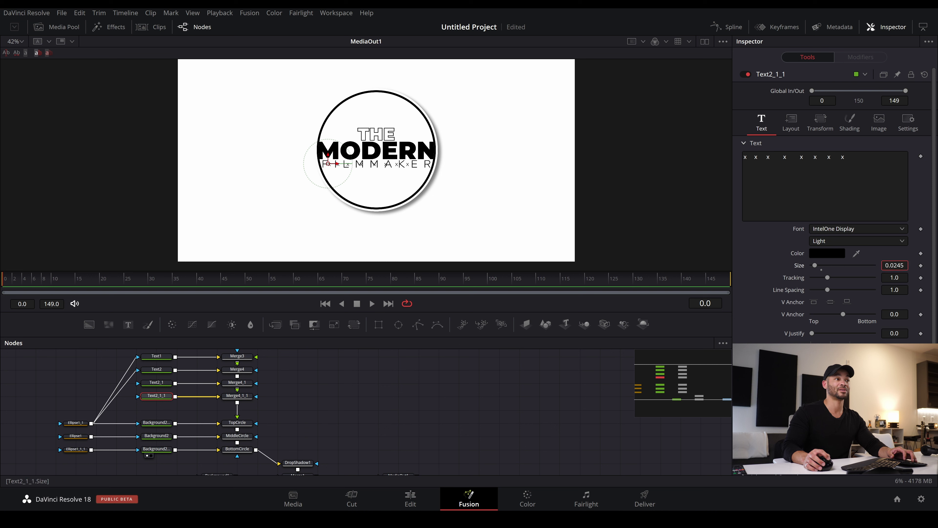
left_click_drag(895, 277, 898, 277)
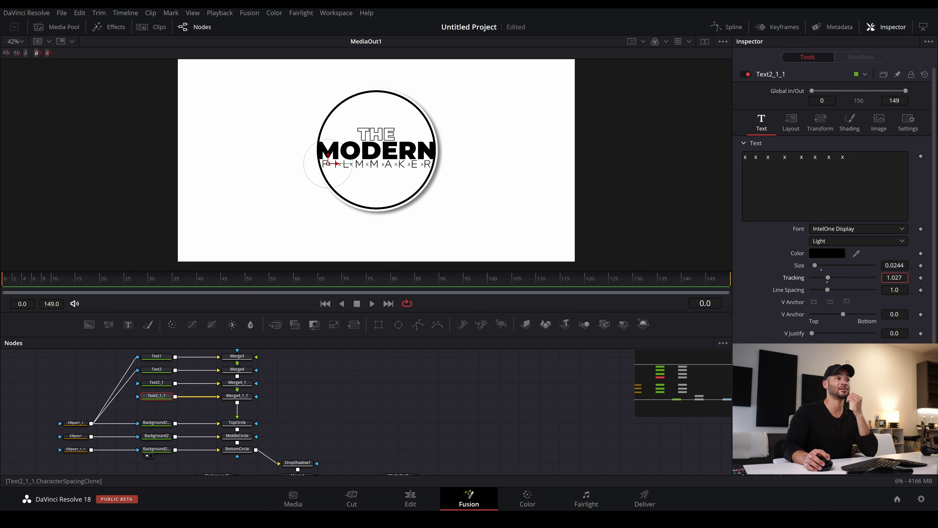
left_click(825, 186)
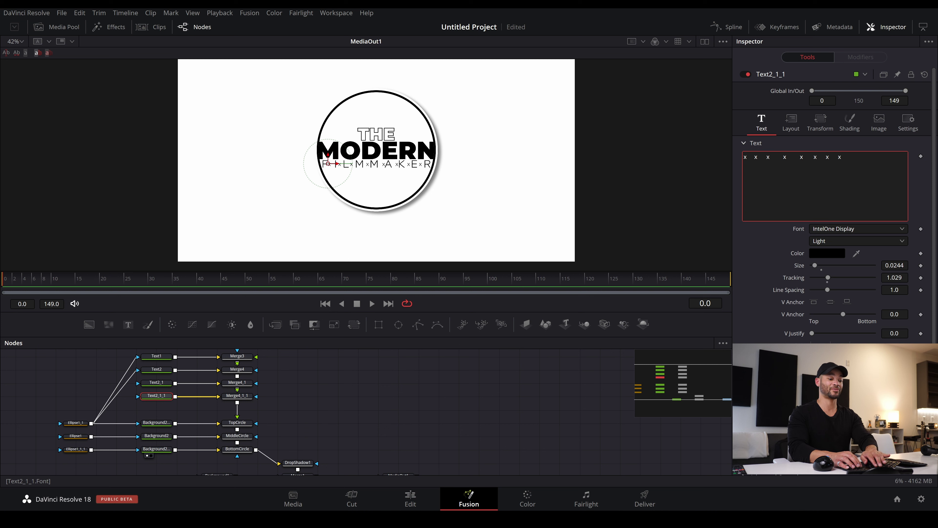
key("BackSpace")
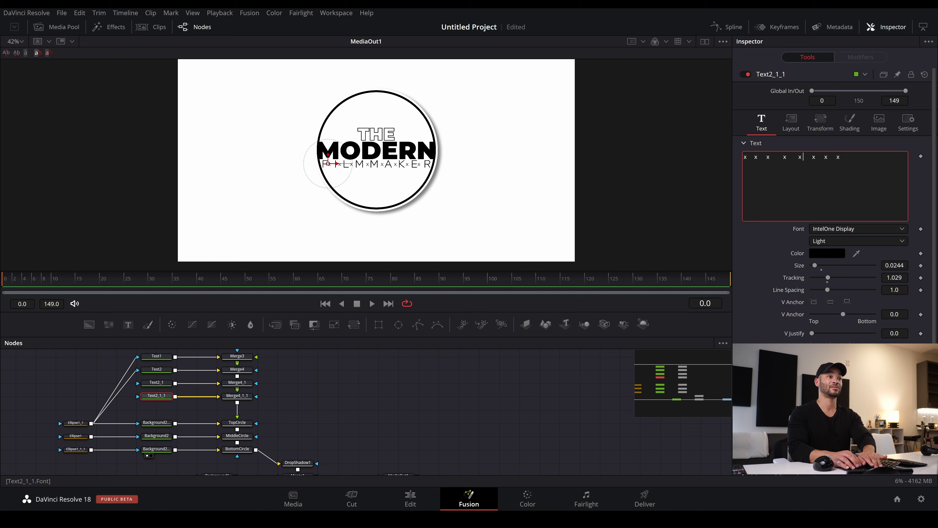
key("Right")
key("Right")
key("Right")
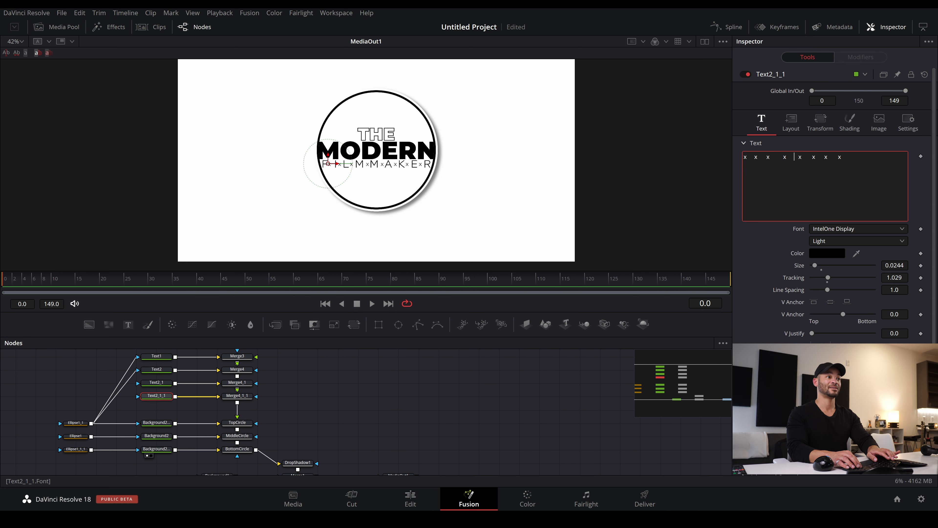
left_click(397, 418)
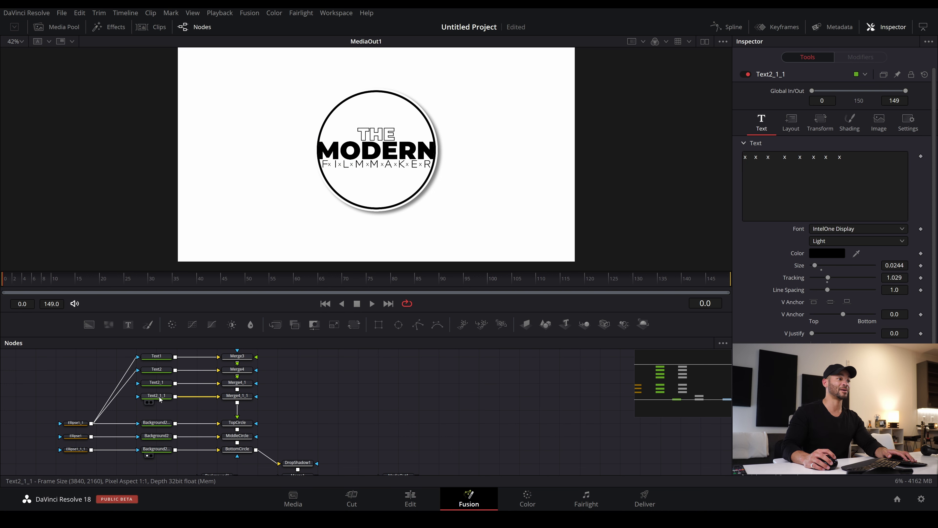
Delete the extra spaces around the fourth and fifth x, then preview frames 30 and 10
left_click(336, 189)
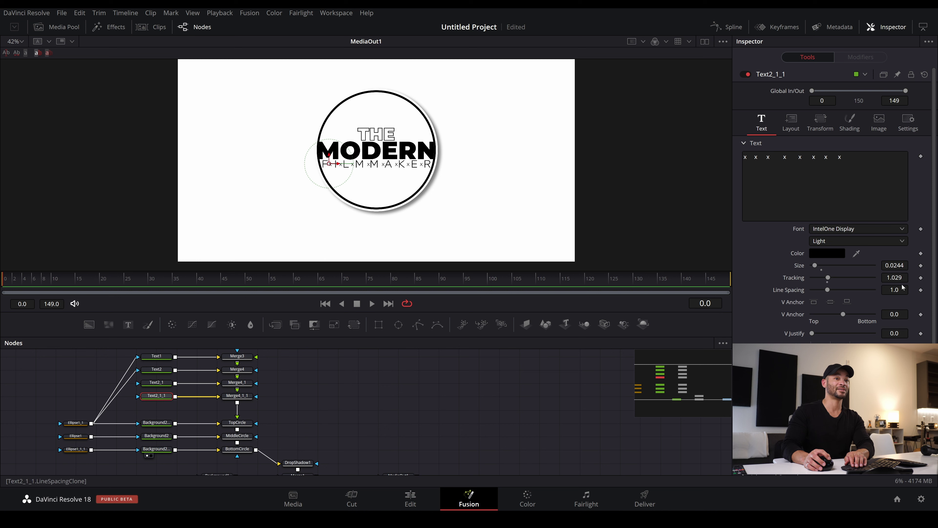
left_click(776, 156)
key("BackSpace")
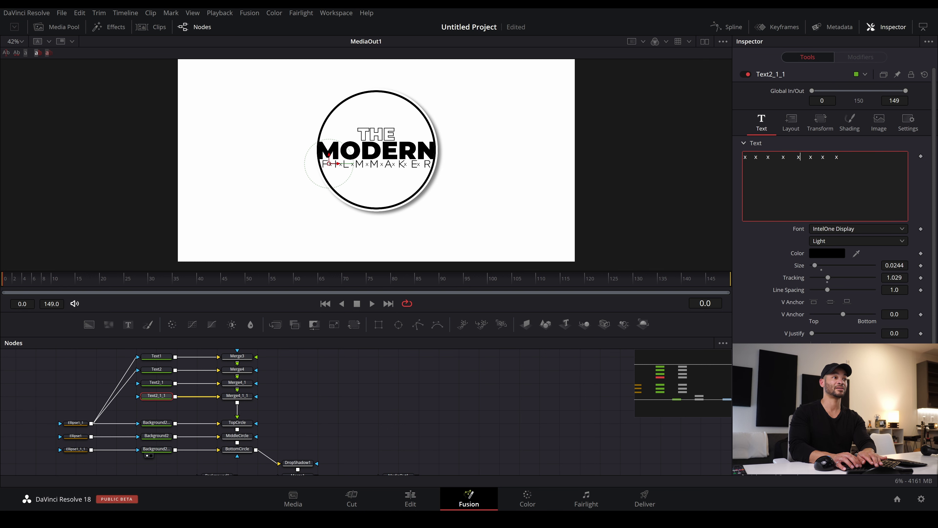
key("BackSpace")
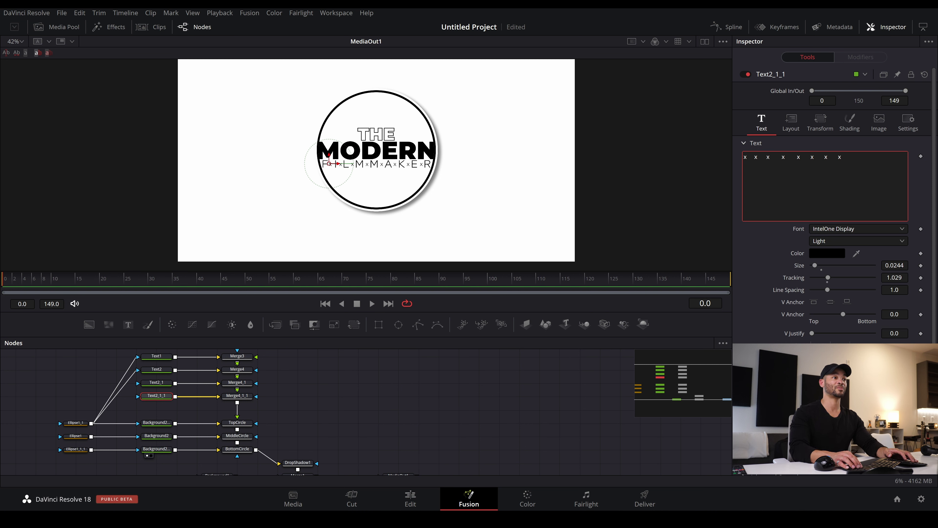
left_click(401, 433)
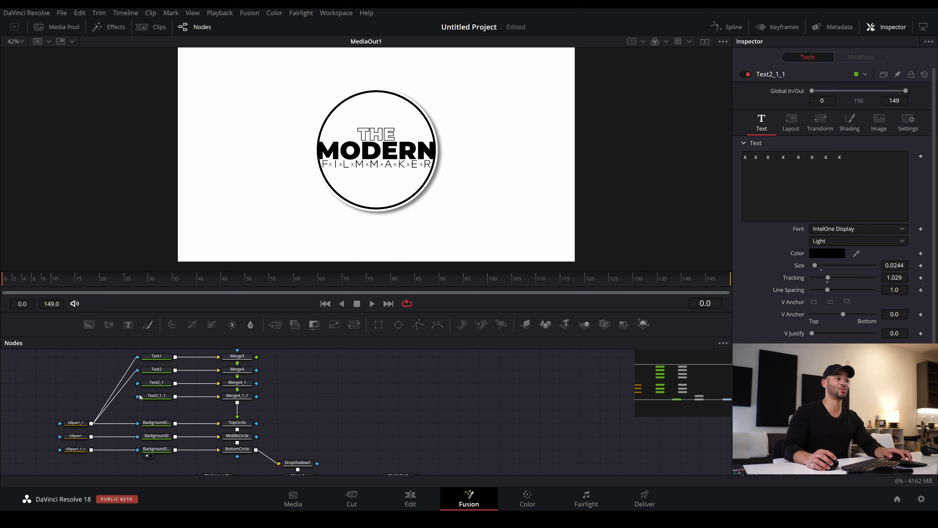
left_click(162, 397)
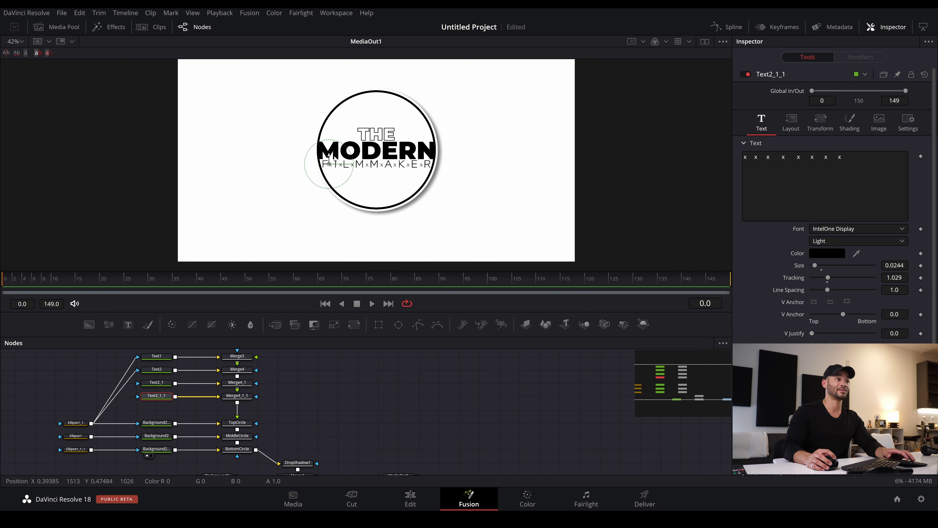
left_click(319, 375)
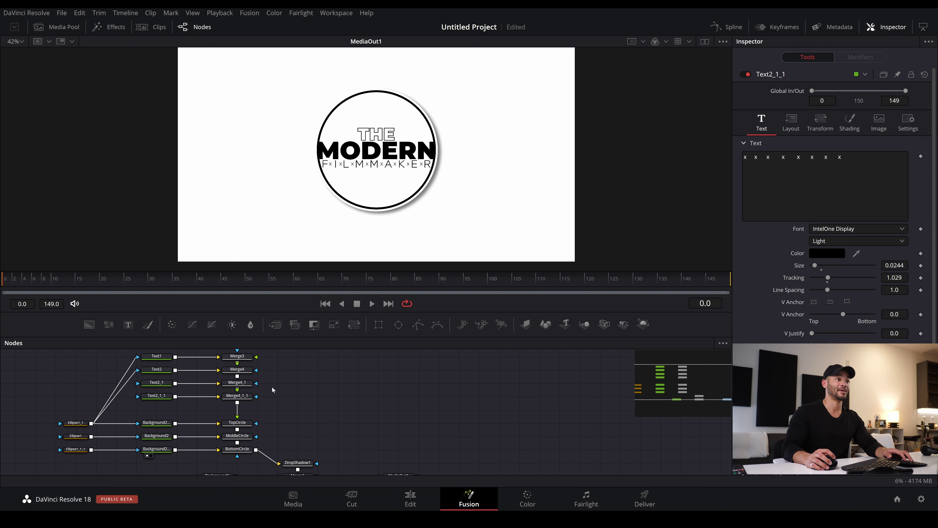
left_click(143, 279)
left_click(52, 280)
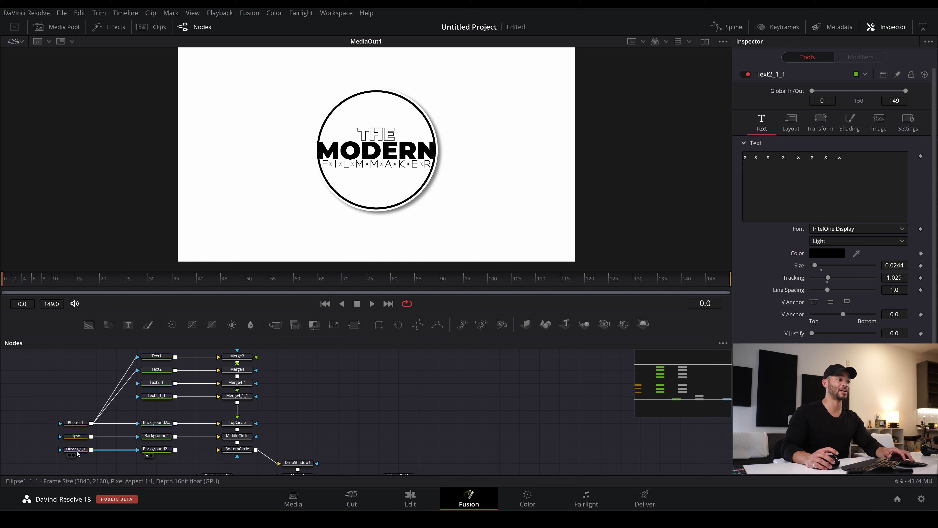
Keyframe Ellipse1_1_1's Width and Height from 0 at frame 0 to 0.31 at frame 30
mouse_move(77, 453)
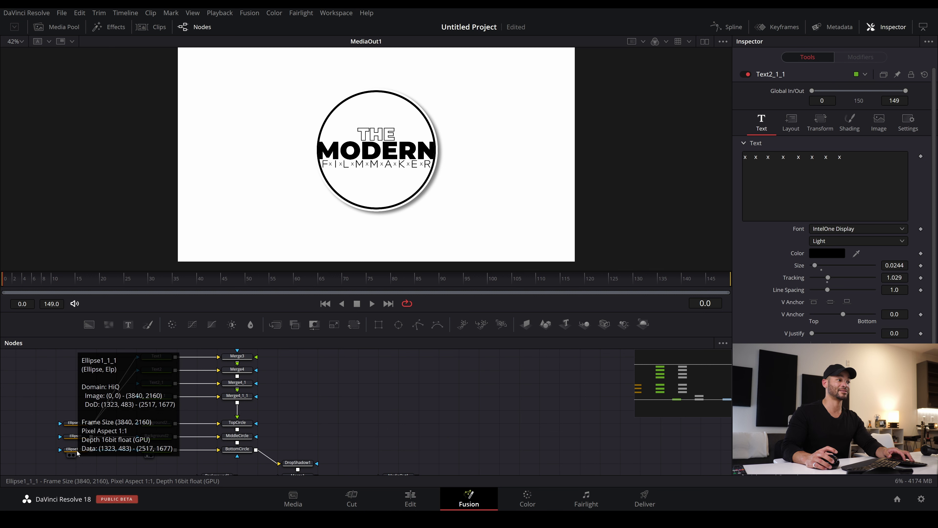
left_click(76, 450)
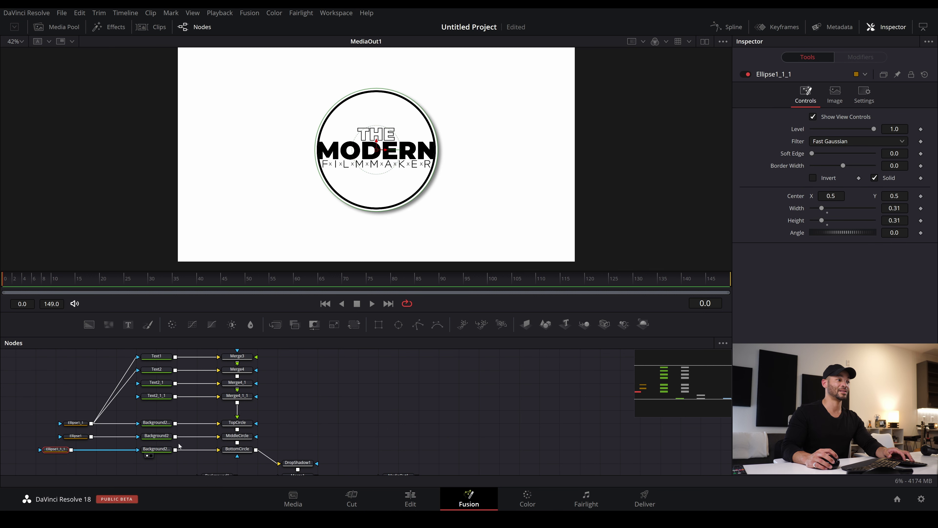
left_click(164, 450)
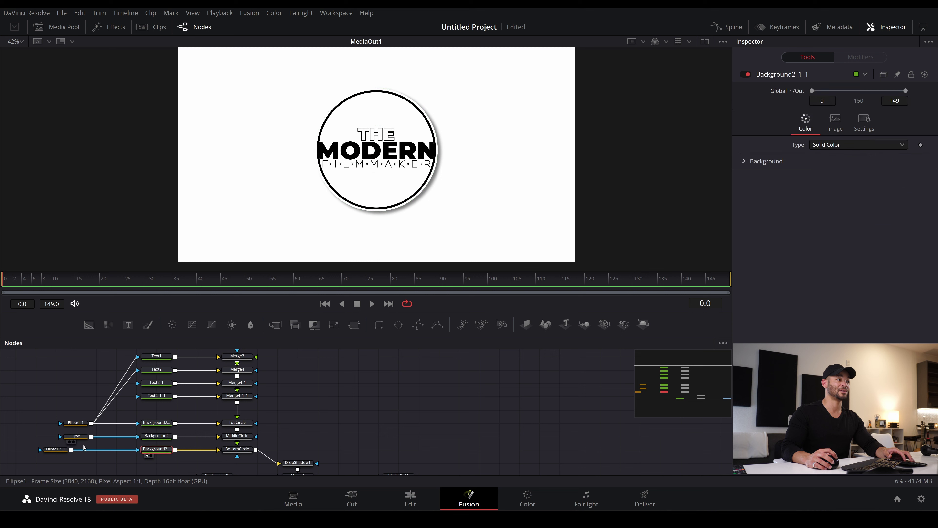
left_click(62, 450)
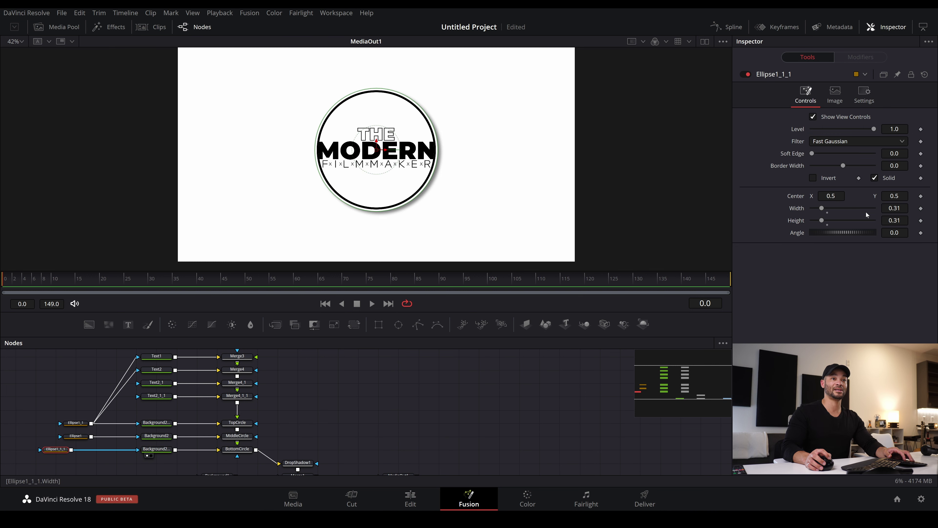
left_click(920, 209)
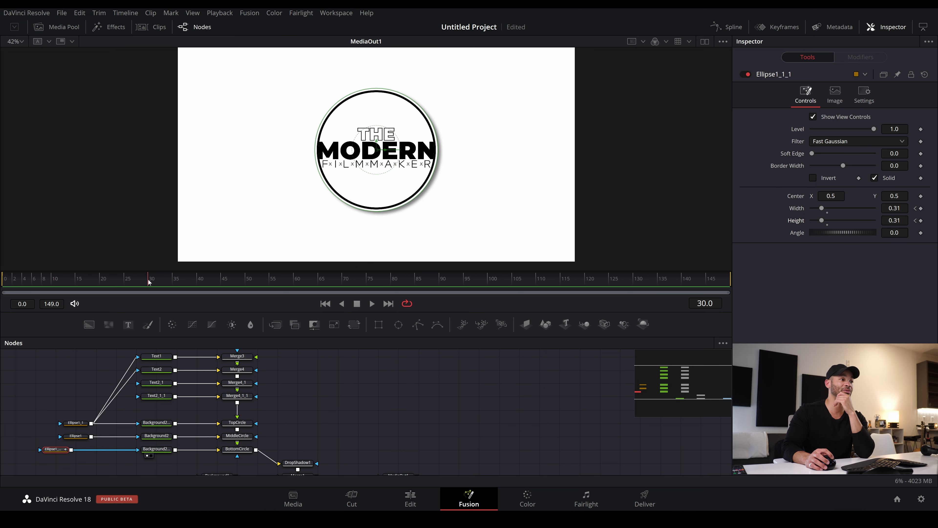
left_click(920, 209)
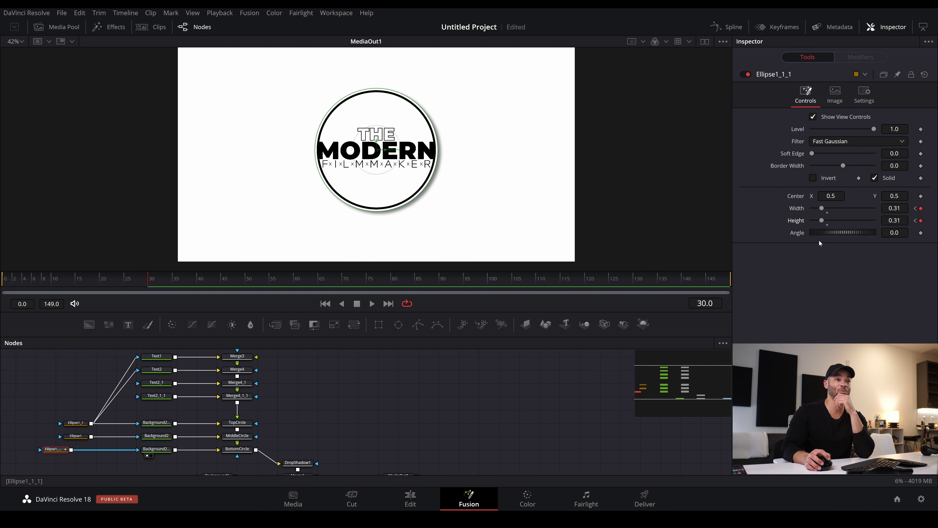
left_click(915, 208)
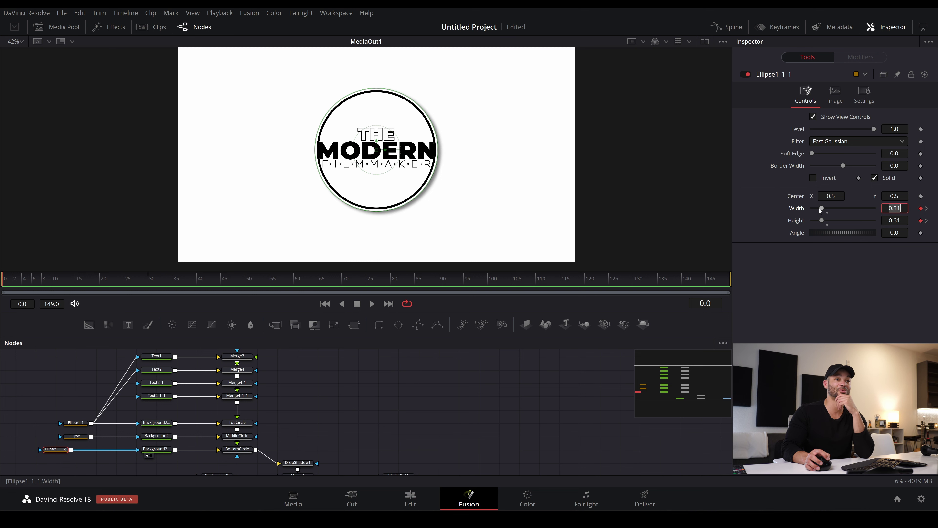
left_click_drag(819, 209, 734, 220)
left_click_drag(822, 222, 808, 222)
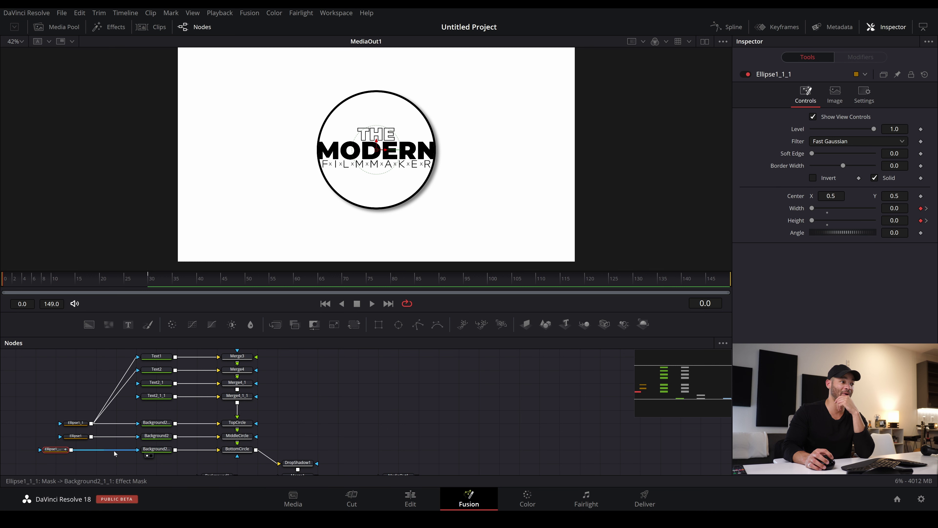
Connect Ellipse1_1_1 as the mask for the other circle background and scrub the grow-in
left_click_drag(71, 451, 237, 457)
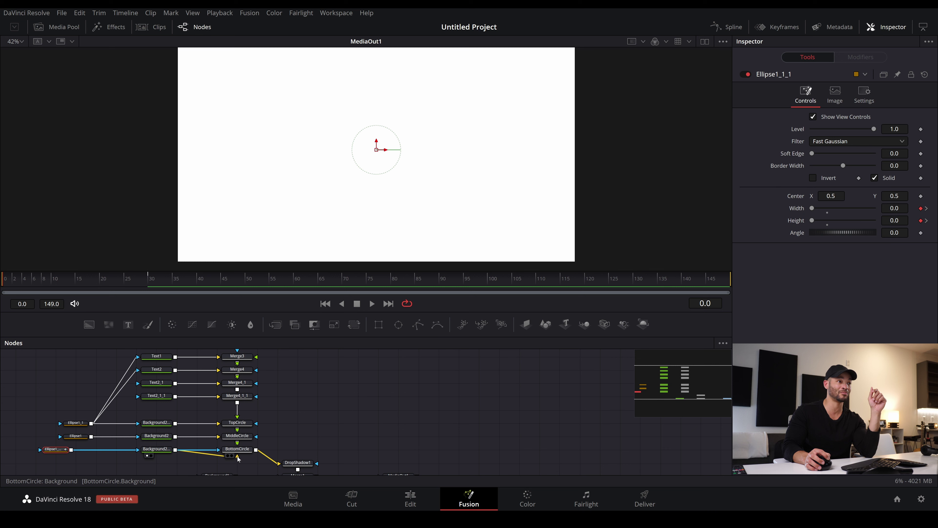
left_click(153, 469)
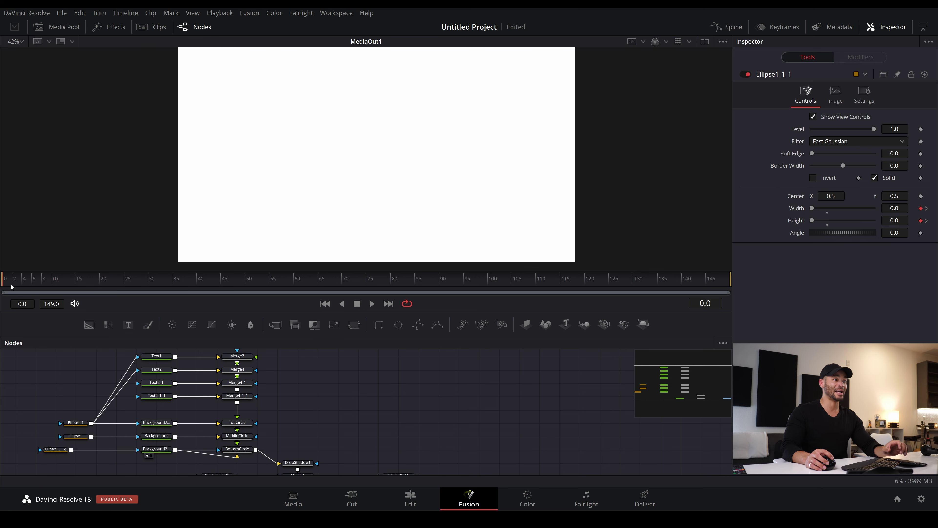
left_click_drag(2, 282, 144, 281)
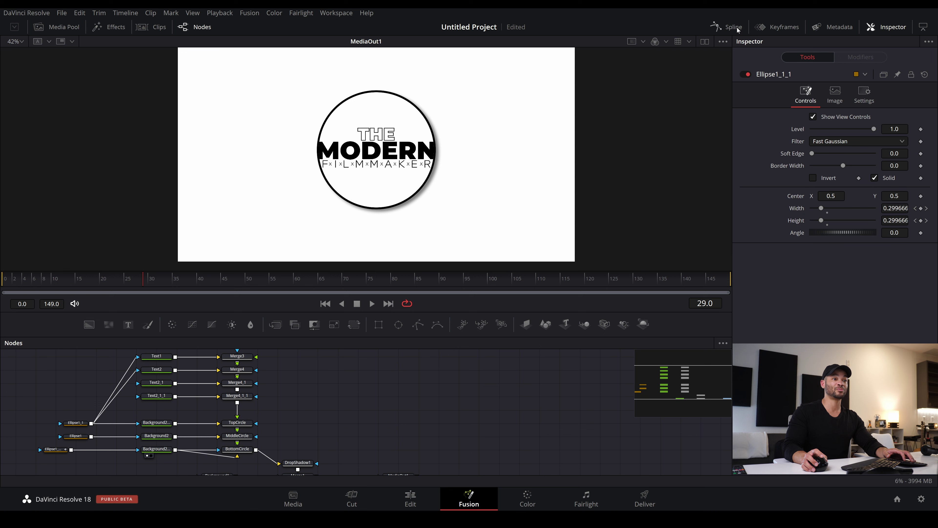
Smooth Ellipse1_1_1's Width and Height keyframes in the Spline editor and lengthen their eases
left_click(724, 26)
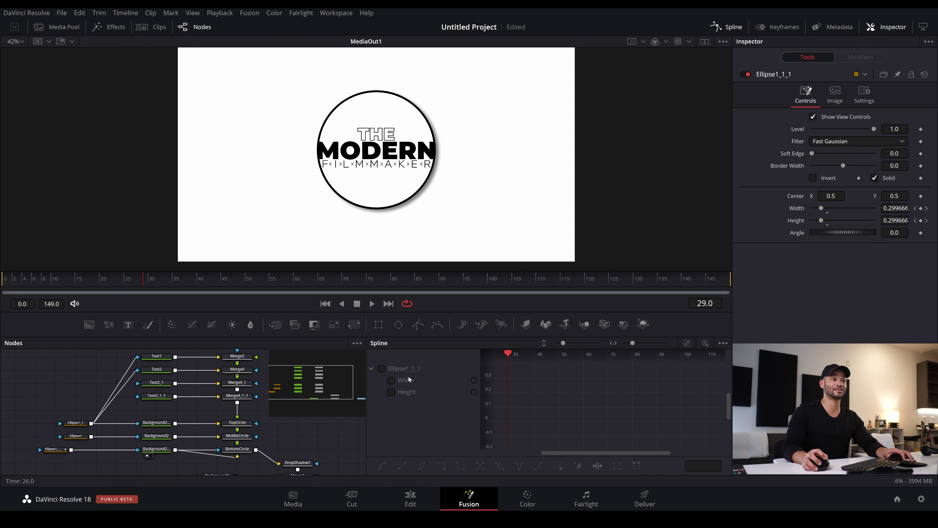
left_click(381, 368)
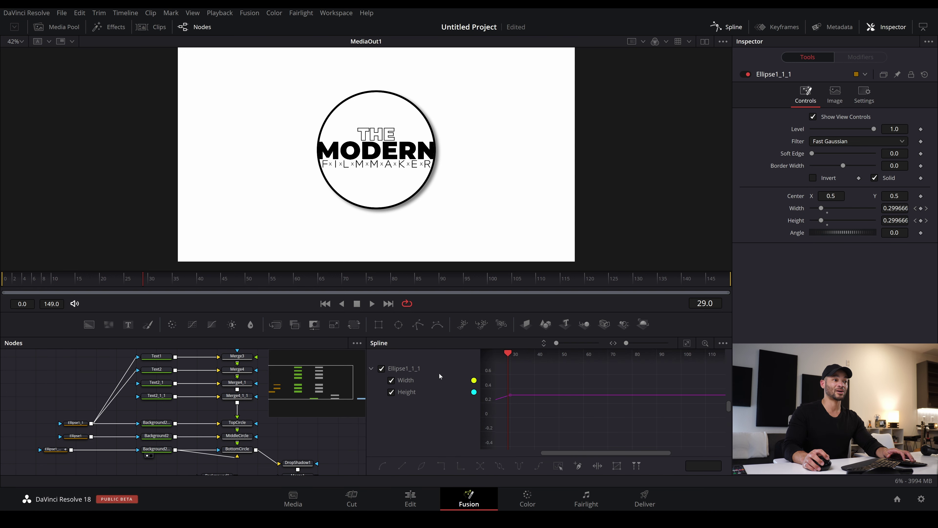
left_click(689, 343)
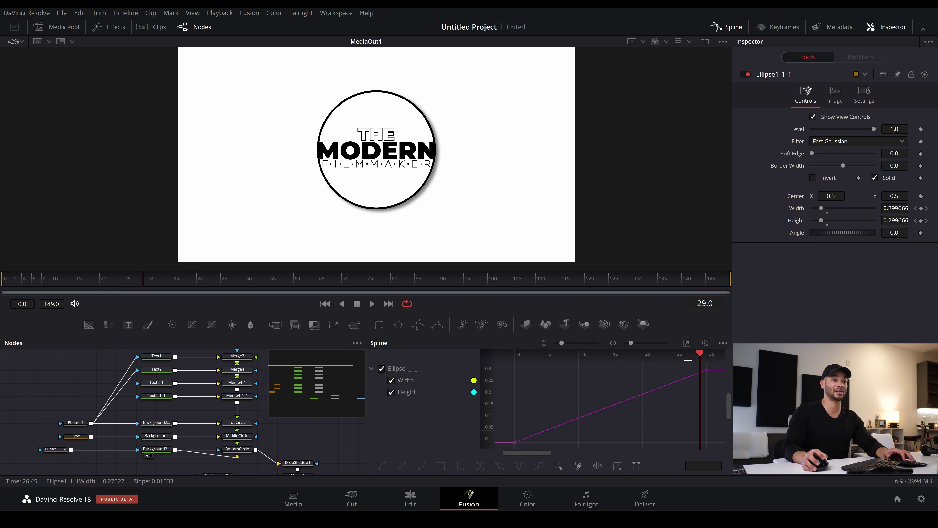
left_click_drag(675, 394, 667, 400)
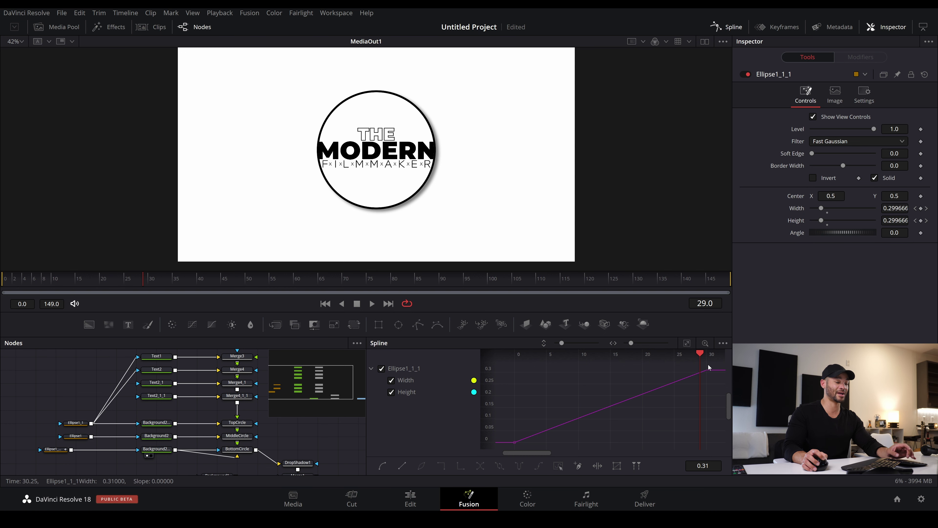
left_click_drag(718, 365, 677, 396)
key("s")
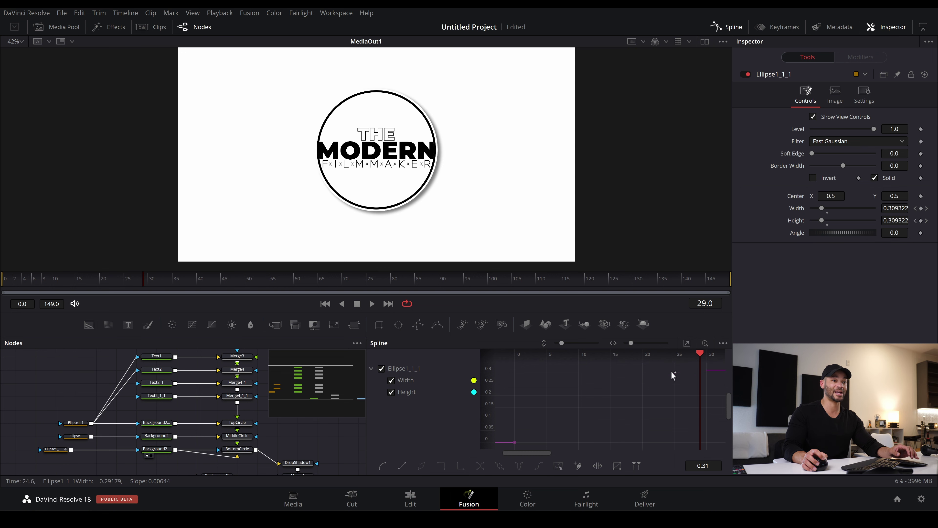
left_click_drag(718, 365, 680, 372)
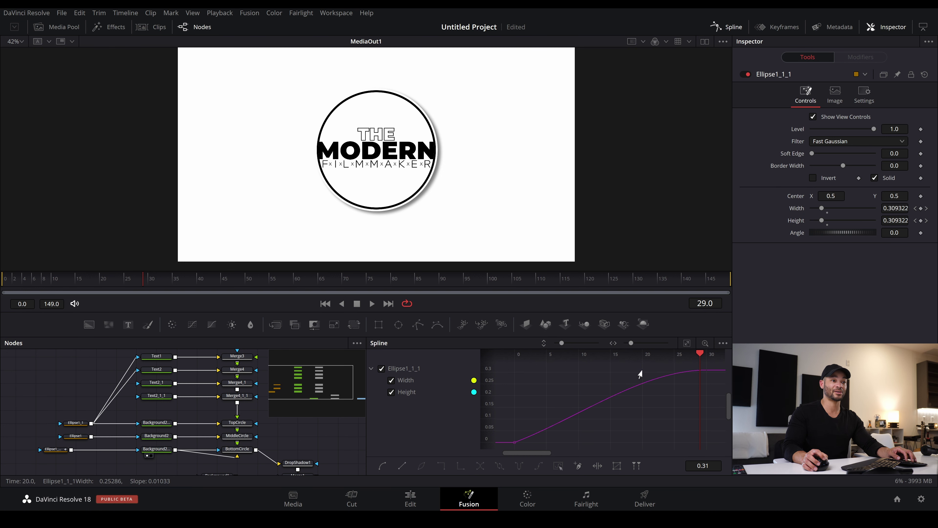
left_click_drag(638, 370, 558, 384)
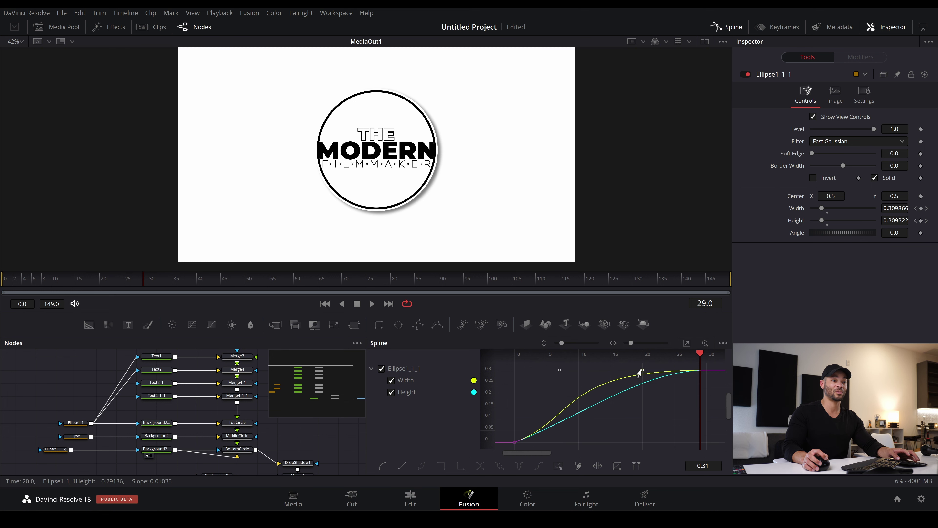
left_click_drag(638, 373, 560, 381)
Play the eased circle reveal from the first frame, then close the Spline editor
left_click(557, 382)
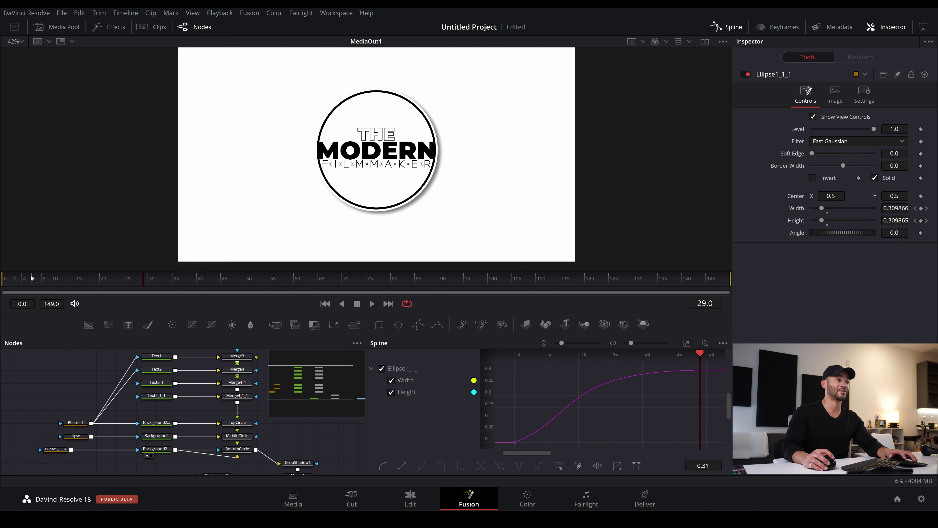
key("Home")
key("space")
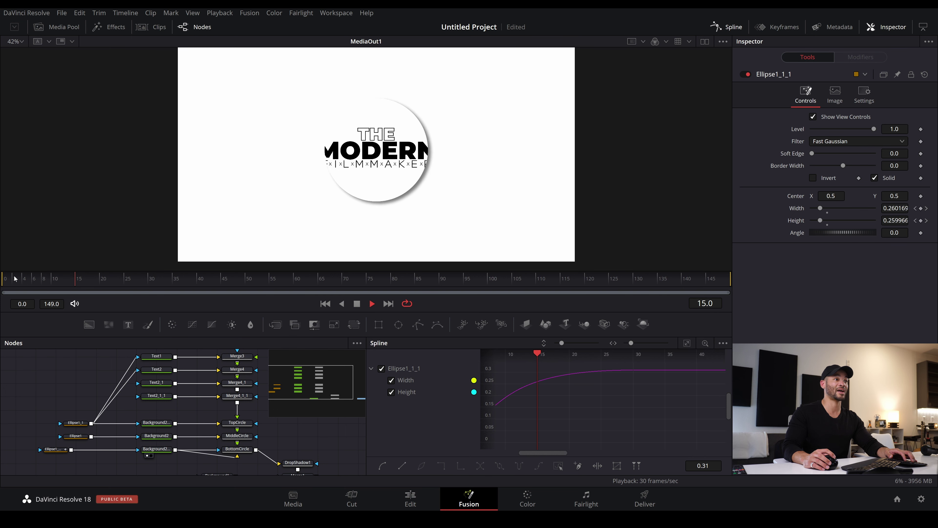
key("space")
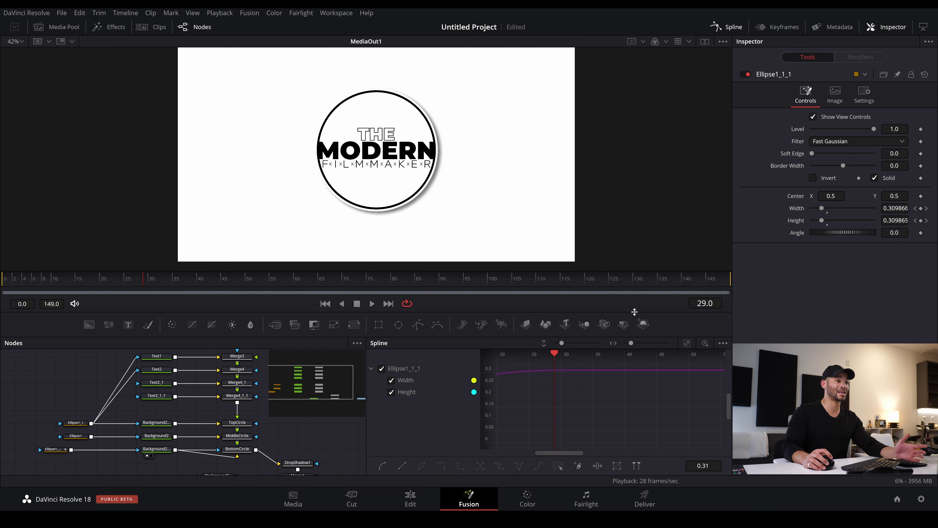
left_click(726, 28)
scroll(306, 393, "up", 2)
left_click(155, 380)
At frame 15, keyframe Text1's Center with X moved right to about 0.754
left_click(126, 279)
left_click_drag(126, 280, 77, 285)
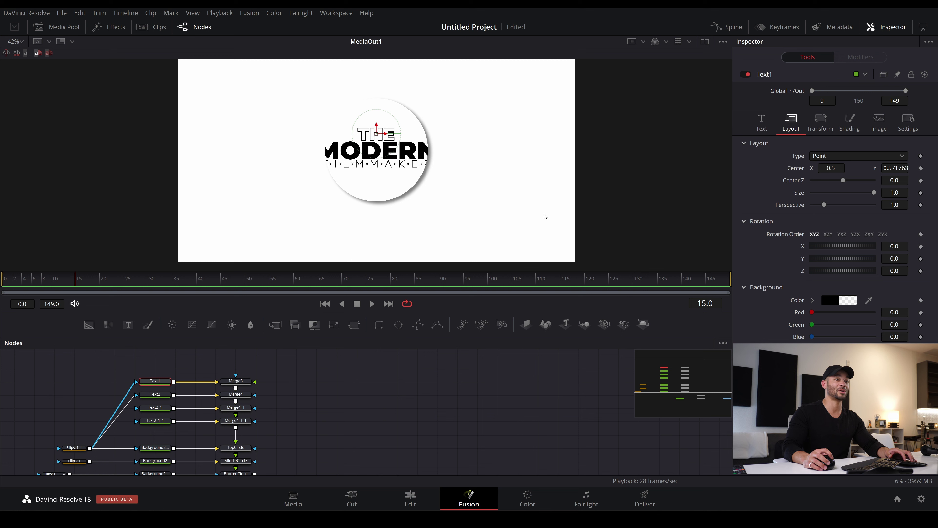
left_click(761, 128)
left_click(791, 123)
left_click(921, 168)
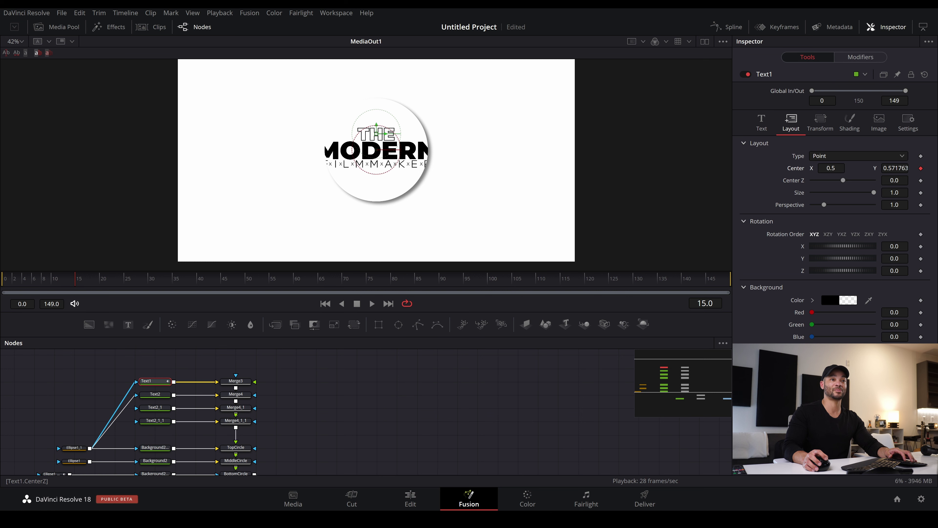
left_click_drag(831, 168, 875, 168)
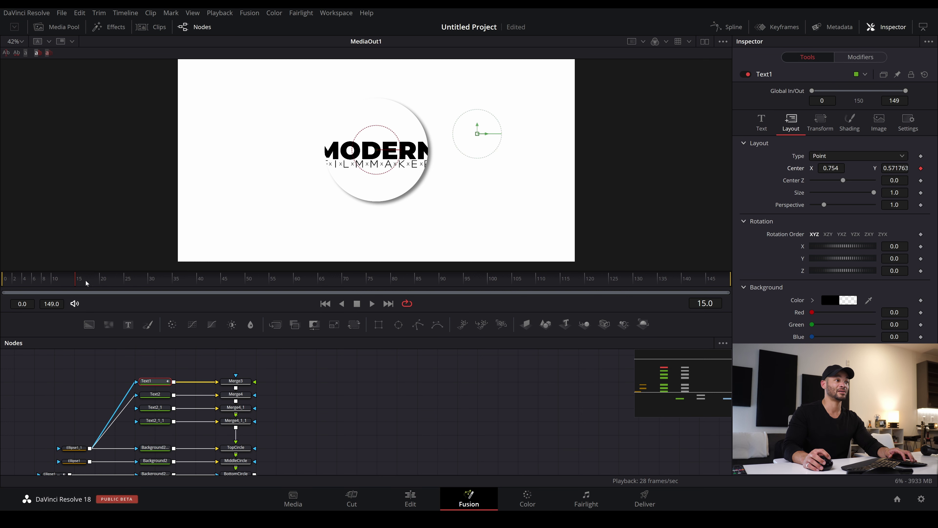
At frame 35, set Text1's Center X to 0.5 and preview the slide
left_click_drag(82, 283, 176, 282)
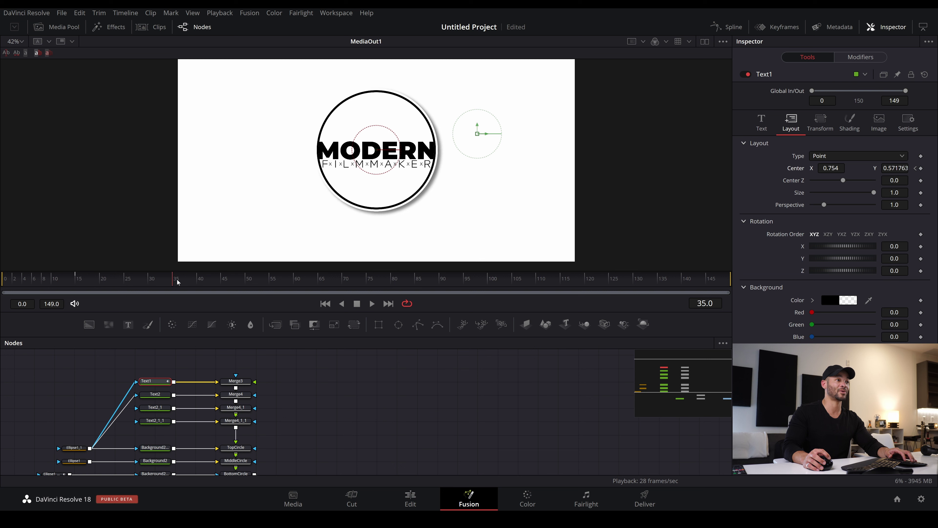
left_click(831, 168)
type("0.5")
key("Tab")
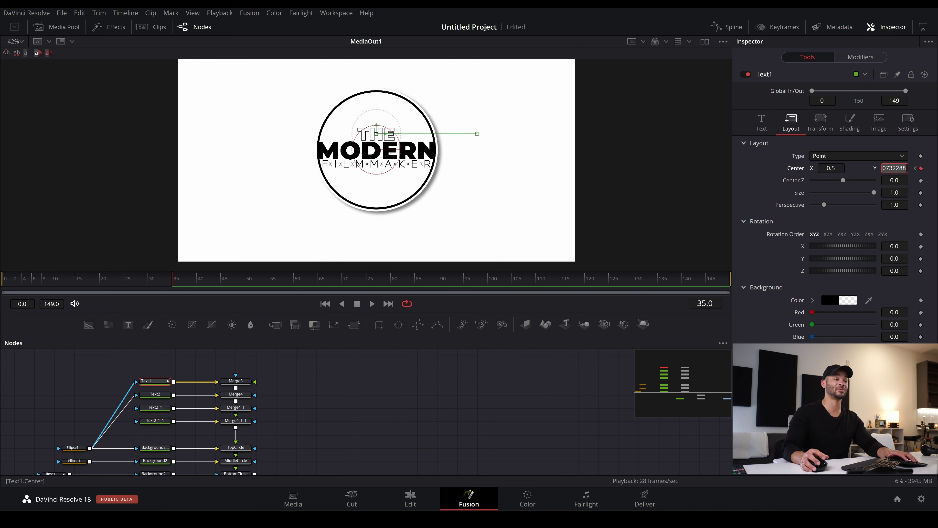
left_click(129, 280)
left_click_drag(129, 280, 84, 280)
key("BackSpace")
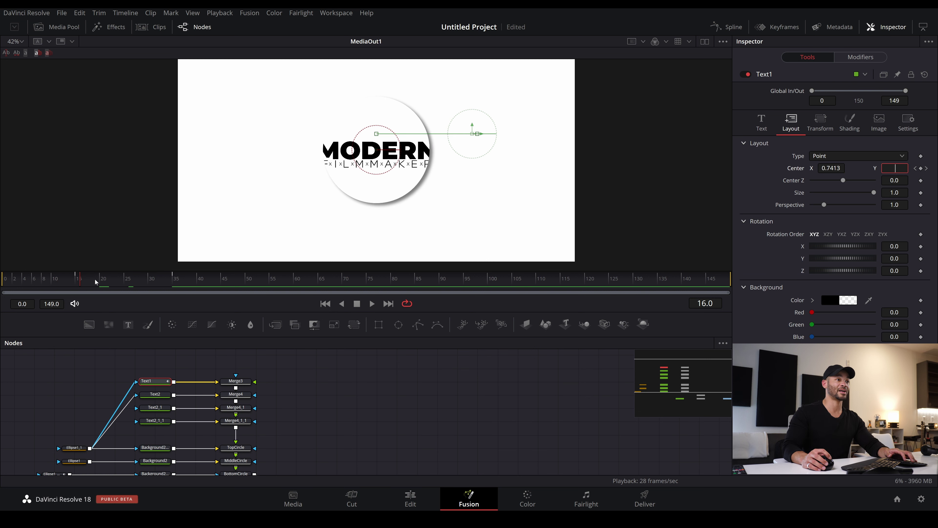
key("space")
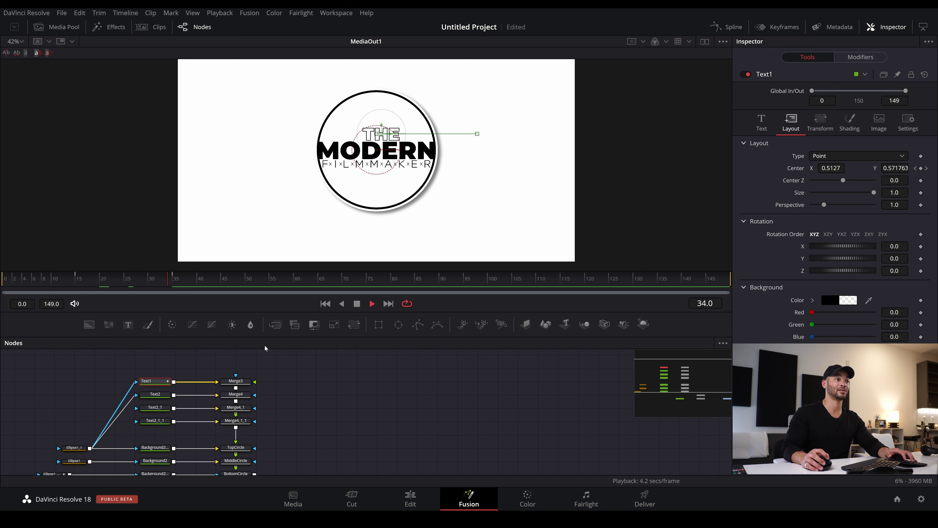
key("space")
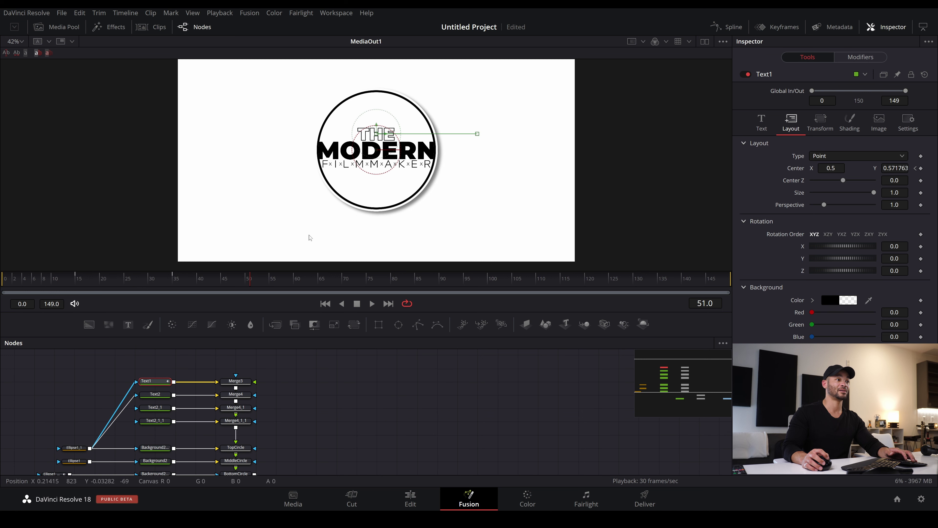
left_click(731, 30)
Flatten and shorten the handle on Text1's frame-35 Displacement keyframe for an ease-out
left_click(383, 403)
left_click(689, 344)
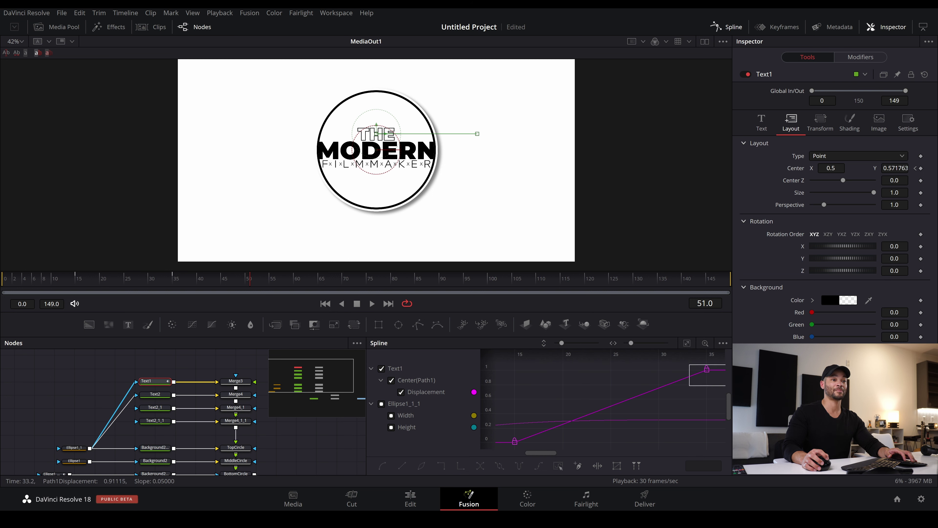
left_click_drag(689, 364, 726, 390)
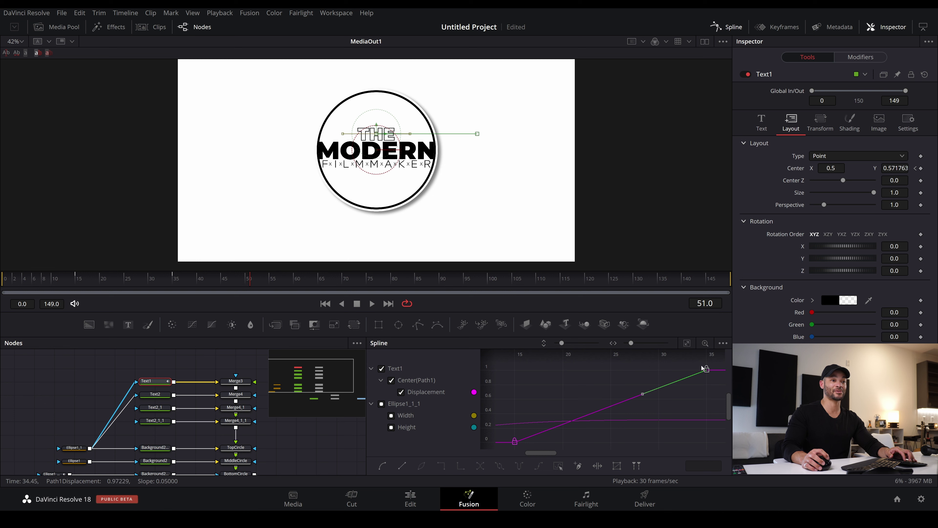
left_click_drag(643, 393, 643, 369)
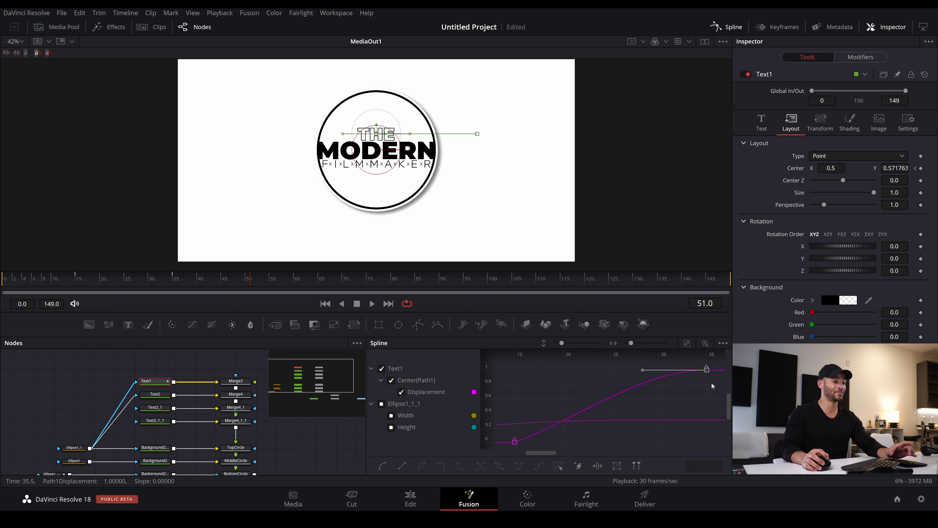
left_click_drag(643, 369, 578, 374)
Replay THE's eased slide, then select the MODERN text layer and scrub mid-slide
left_click(73, 283)
key("space")
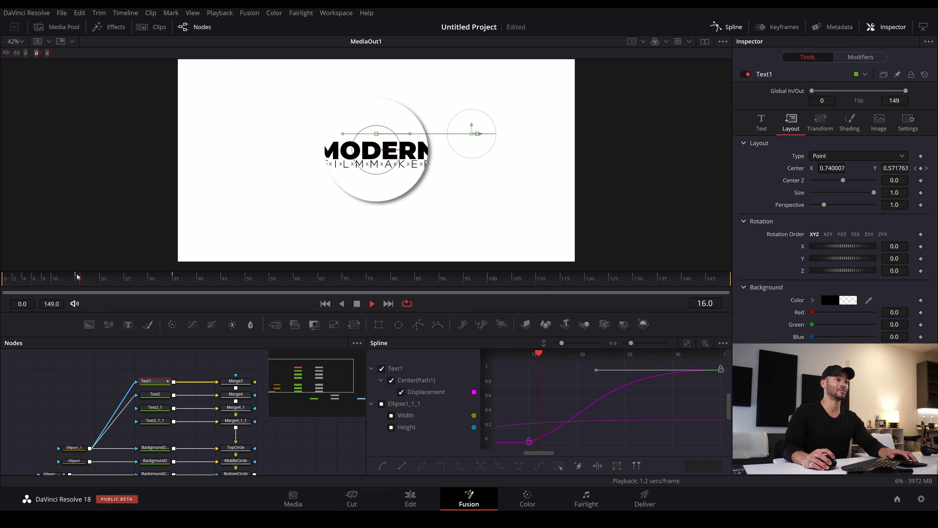
left_click(74, 284)
key("space")
left_click(154, 394)
left_click_drag(59, 283, 104, 286)
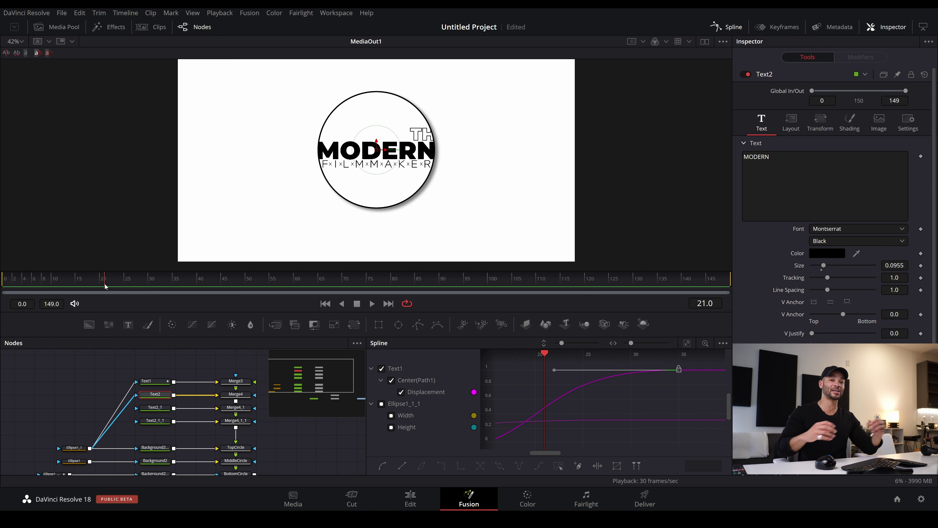
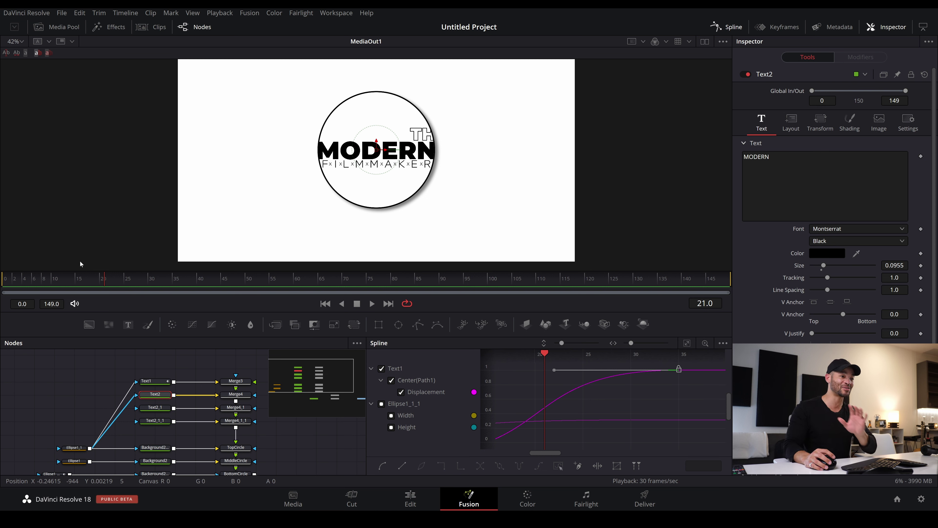
Keyframe Text2's Center at frames 20 and 40, with X at 0.13 at frame 20 so MODERN starts left
left_click_drag(69, 279, 102, 283)
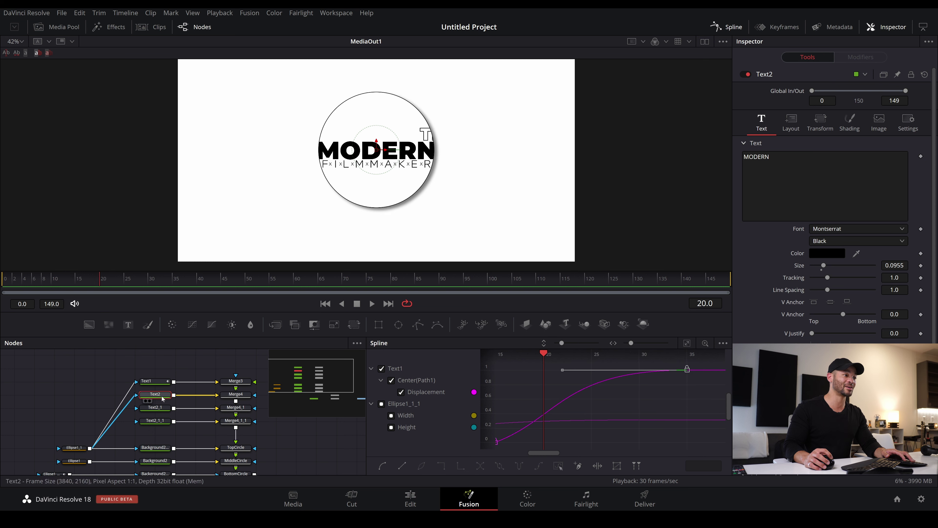
left_click(797, 127)
left_click(921, 168)
left_click_drag(104, 279, 198, 285)
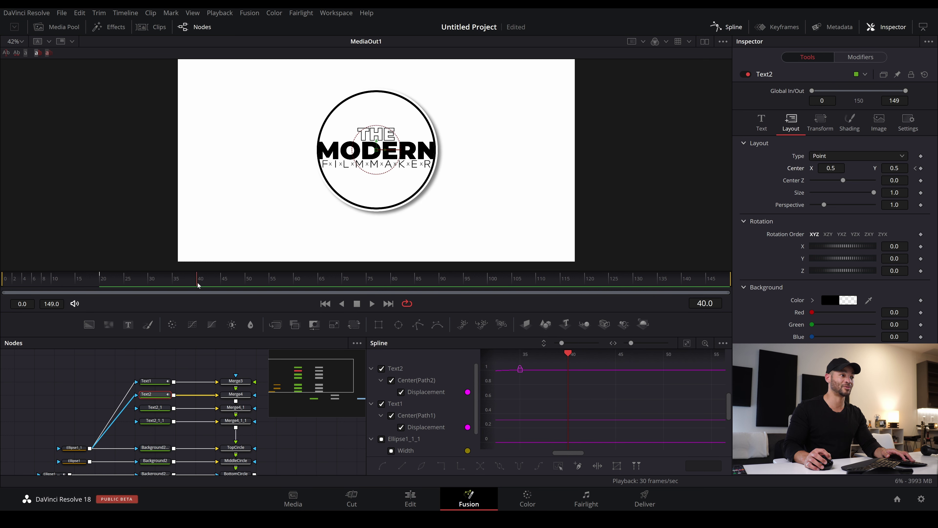
left_click(921, 169)
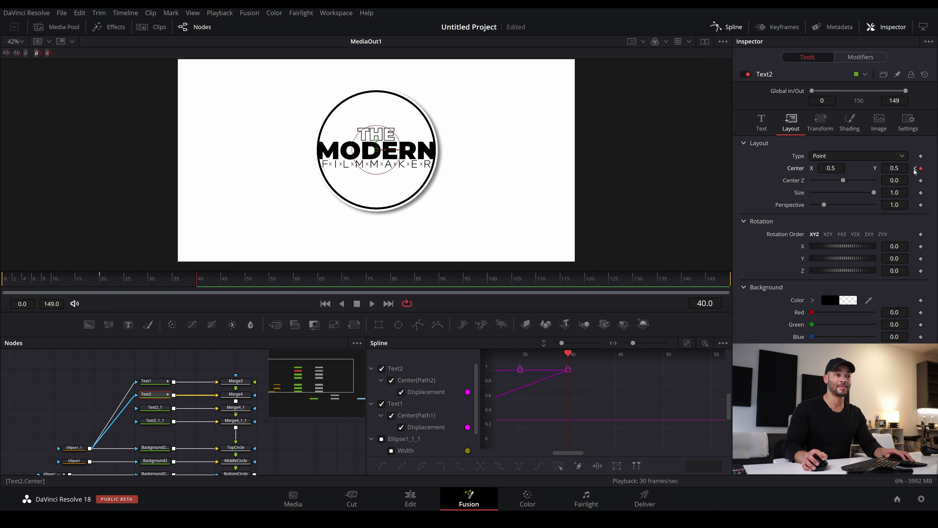
left_click(915, 169)
left_click(832, 168)
left_click_drag(831, 168, 770, 168)
Flatten MODERN's frame-40 keyframe in the Spline editor and steepen its curve into an ease-in
scroll(614, 389, "right", 3)
left_click_drag(643, 379, 628, 401)
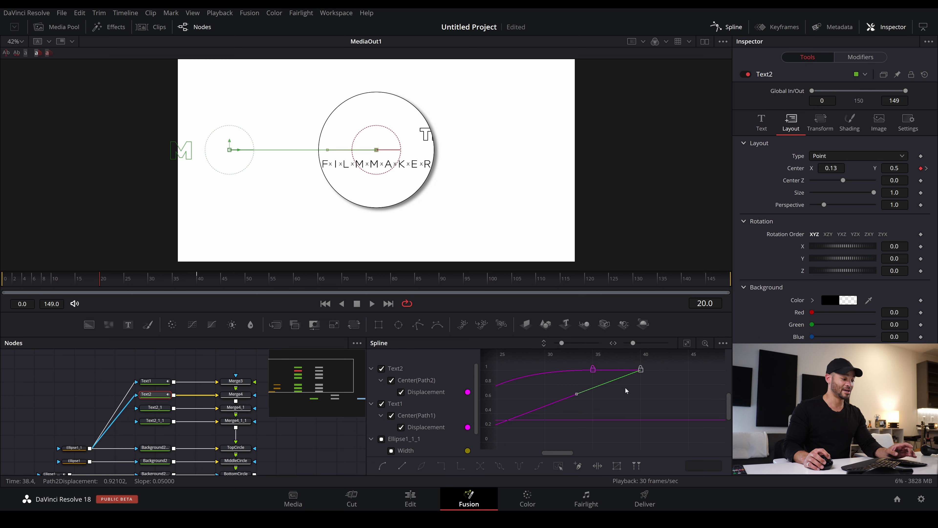
key("f")
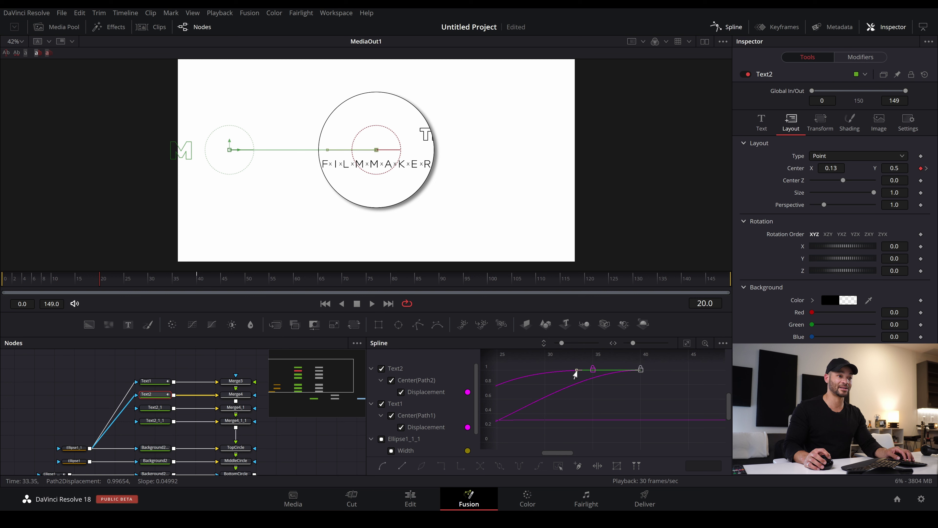
left_click_drag(575, 373, 516, 381)
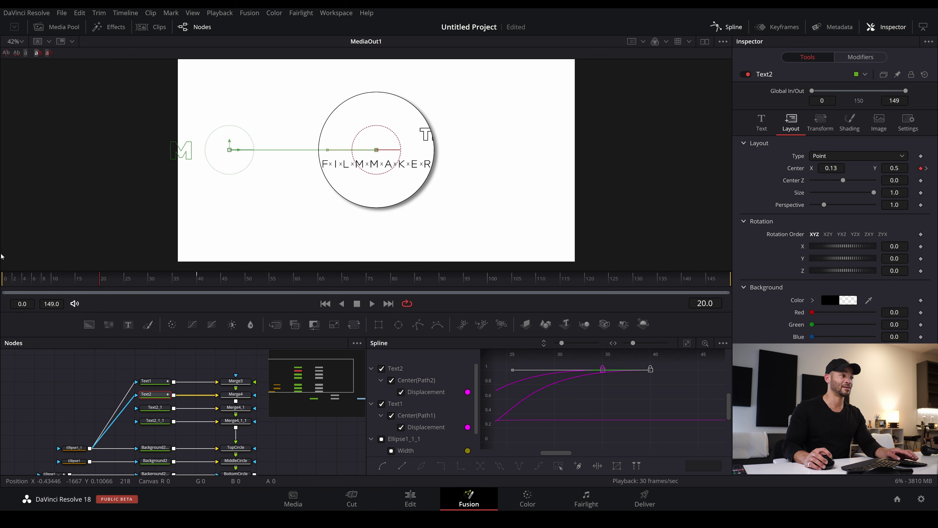
Preview the slide-in, fit the curve view, and recheck the frame-40 keyframe with replays
left_click(1, 292)
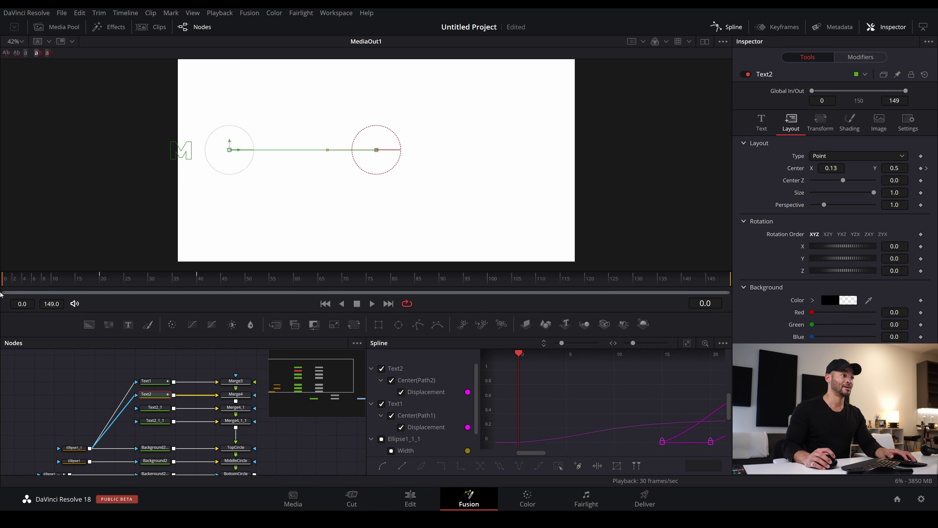
key("space")
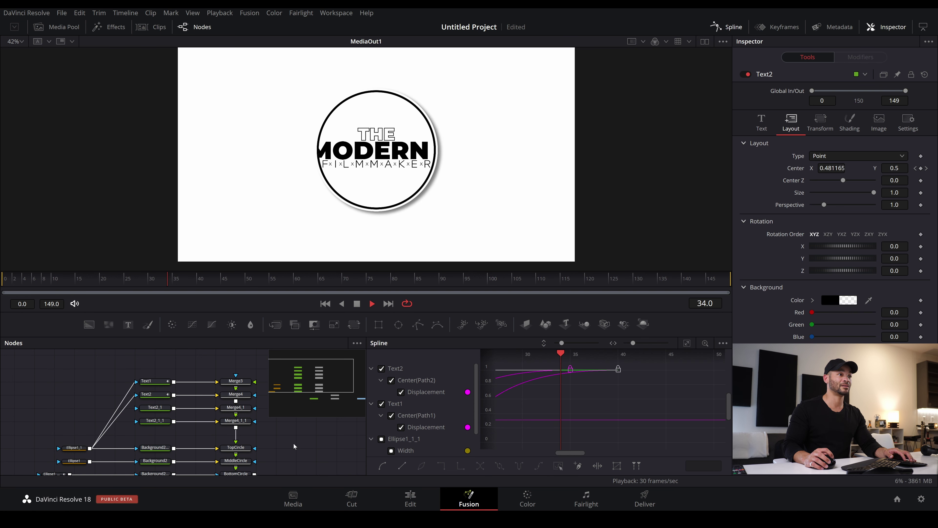
key("Home")
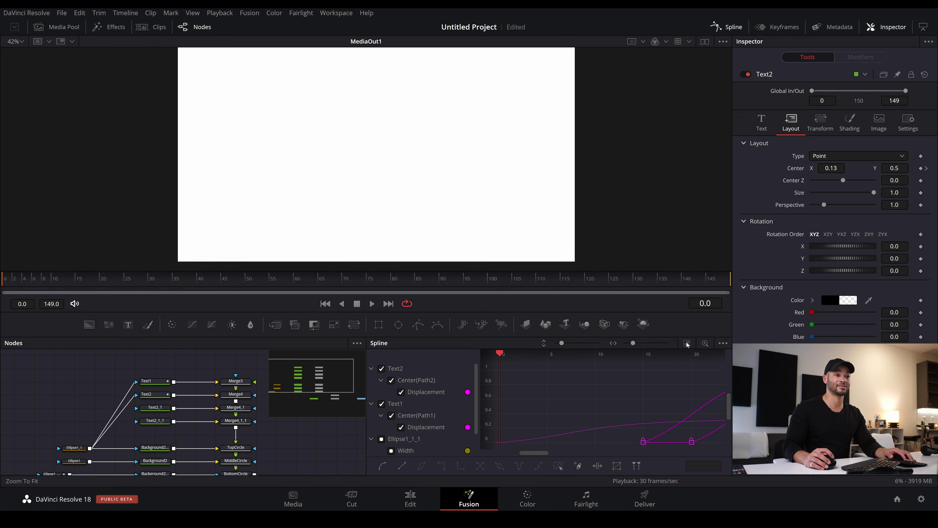
left_click(687, 345)
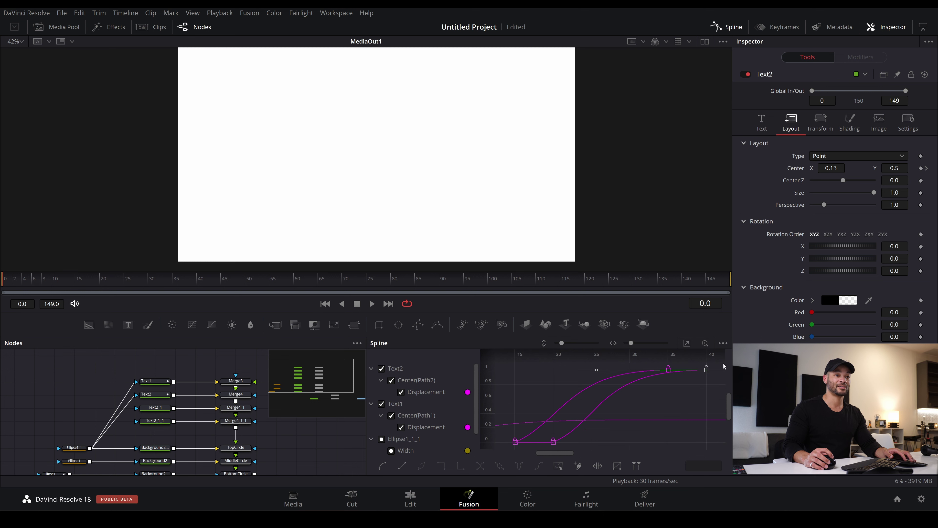
left_click(711, 369)
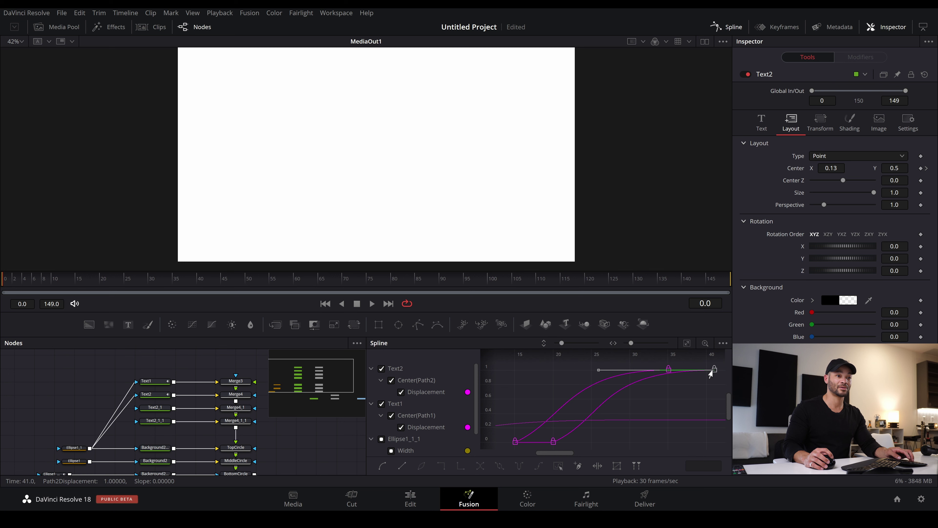
scroll(670, 392, "right", 3)
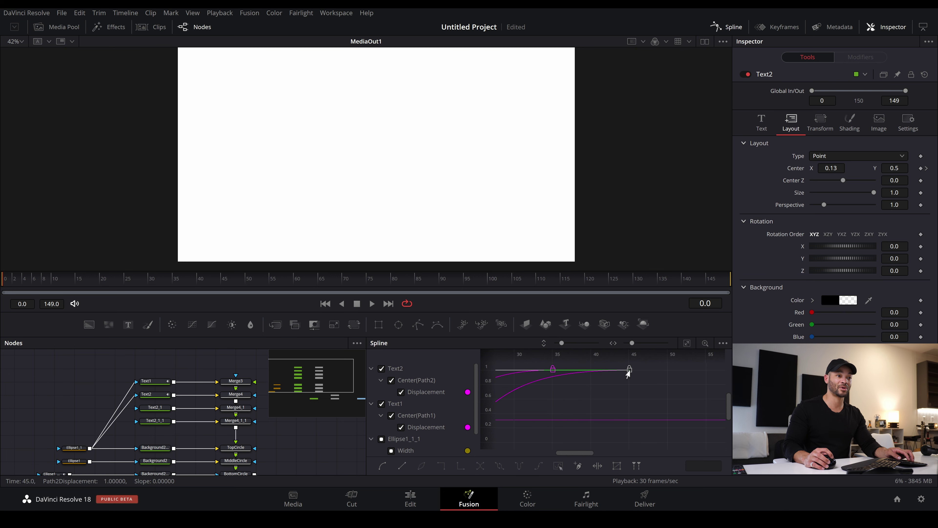
key("space")
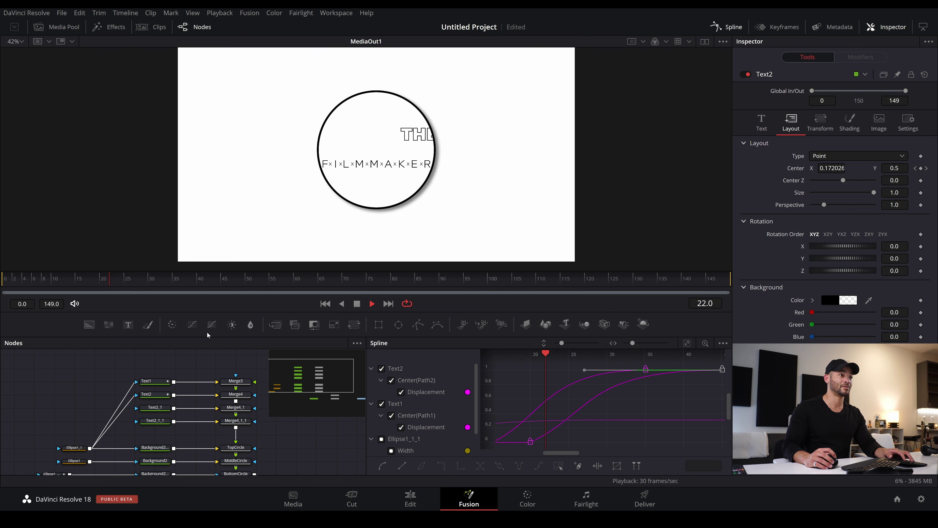
key("space")
left_click(33, 283)
key("space")
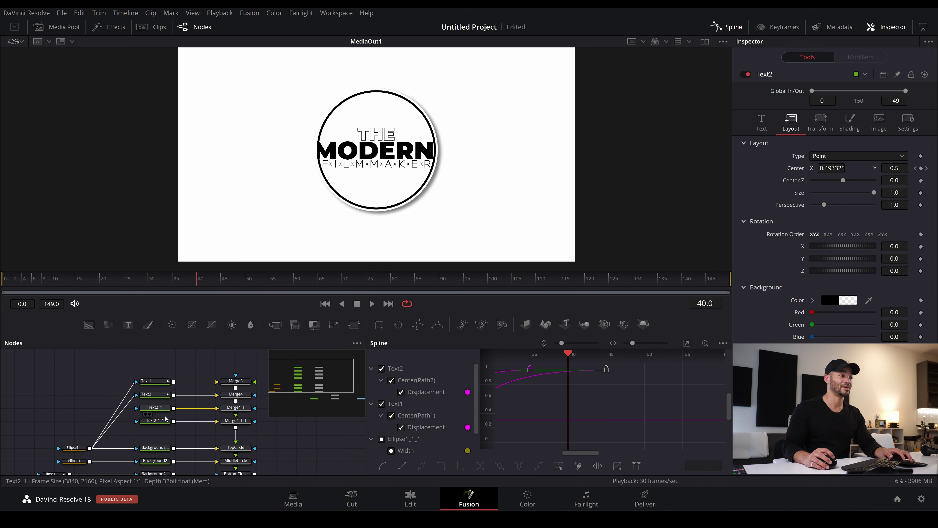
Keyframe Text2_1's Center at frames 20 and 45, with Y at 0.152317 at frame 20
left_click(155, 407)
left_click(78, 288)
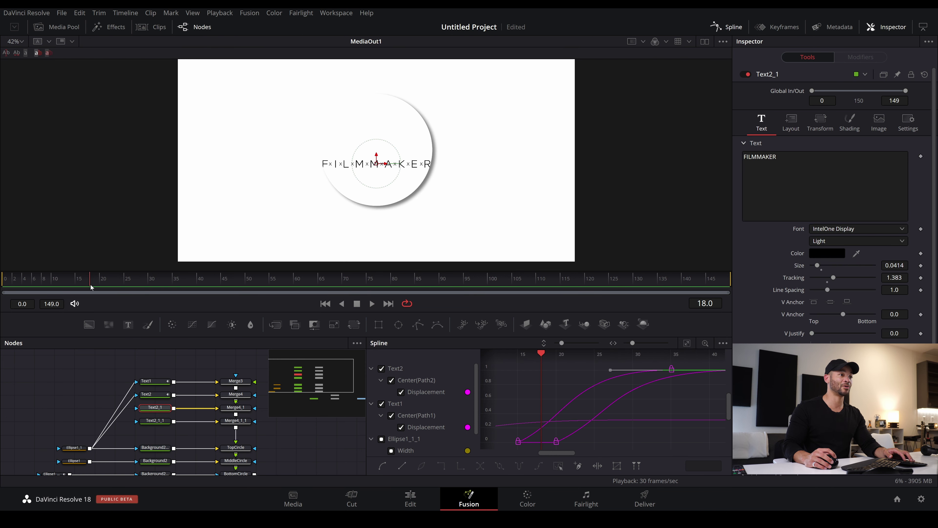
left_click_drag(78, 289, 101, 287)
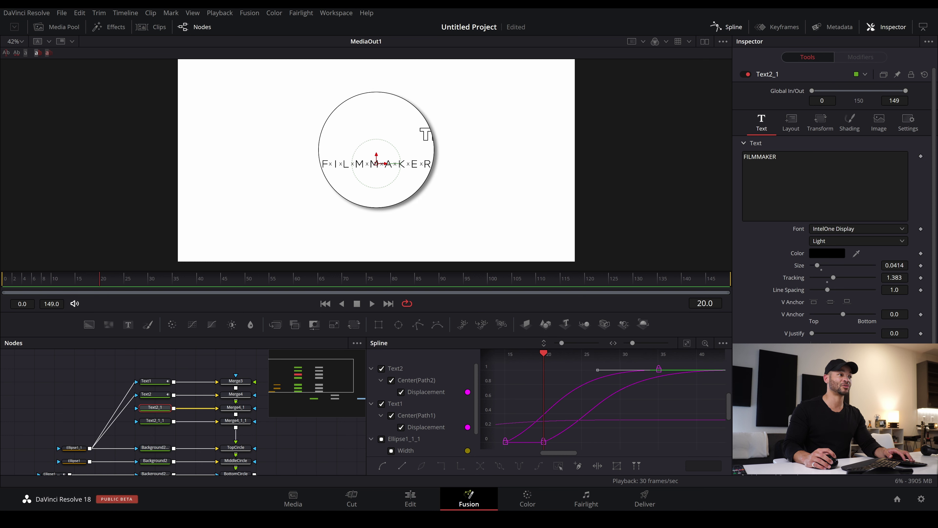
left_click(790, 122)
left_click(921, 168)
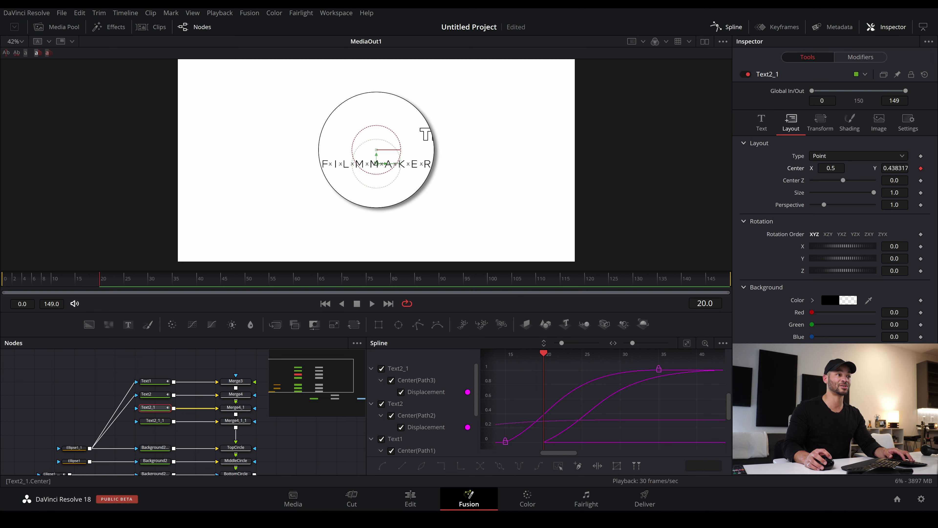
left_click_drag(132, 279, 222, 281)
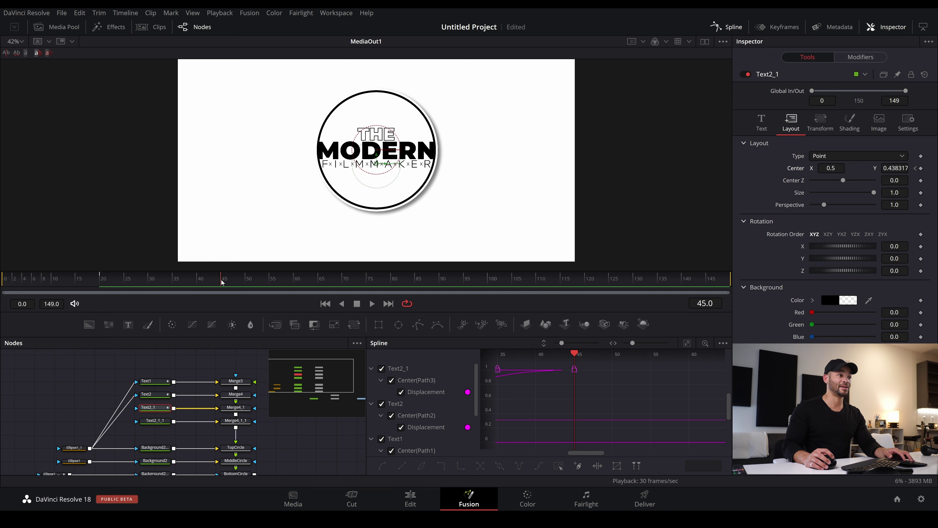
left_click(921, 169)
left_click(916, 168)
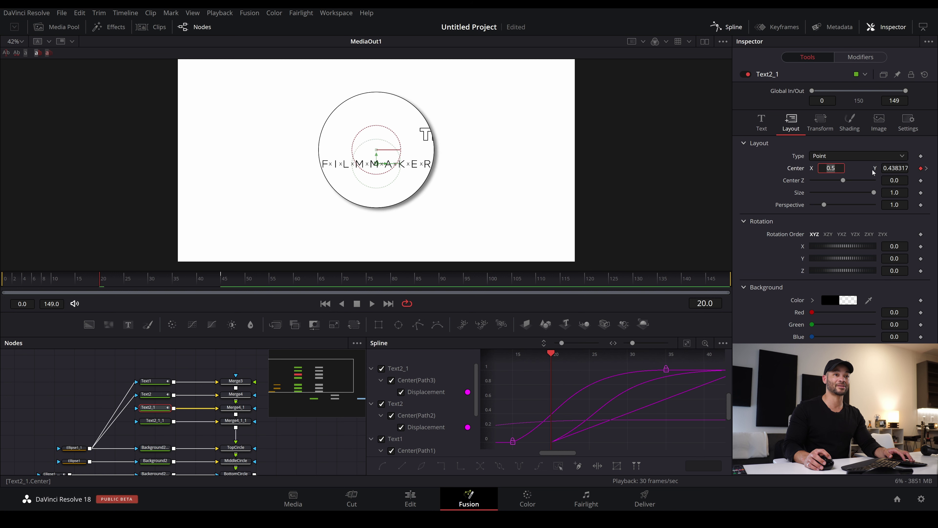
left_click_drag(894, 168, 787, 169)
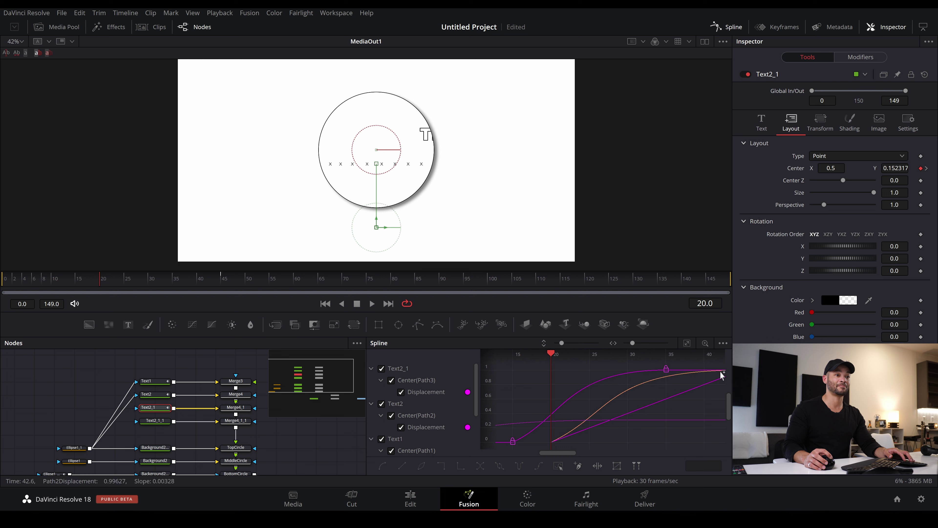
Hide the MODERN and Text1 curves, then flatten and fine-tune FILMMAKER's frame-45 keyframe ease
left_click_drag(721, 365, 684, 394)
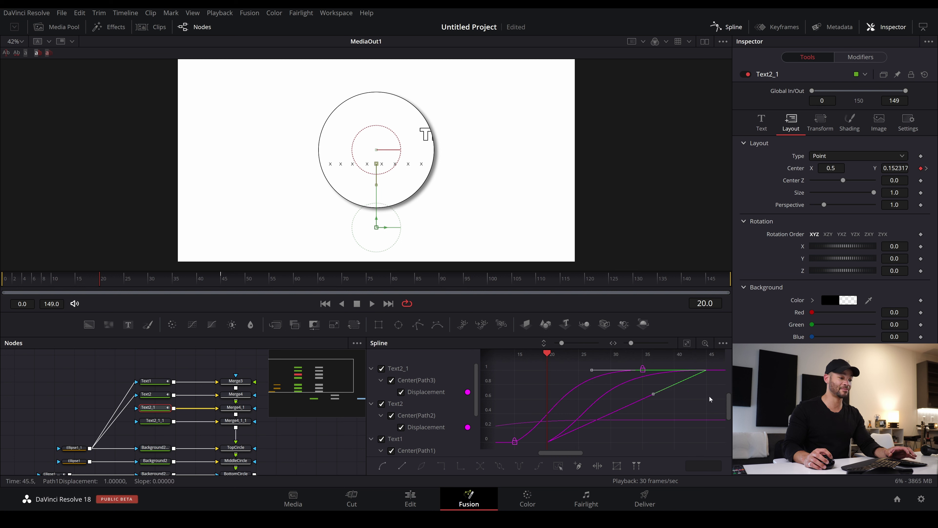
left_click(626, 396)
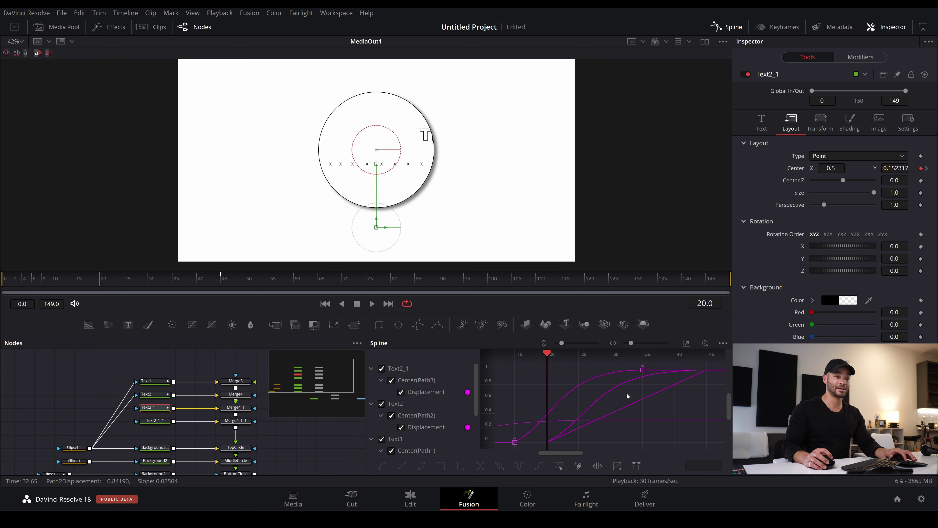
left_click(382, 403)
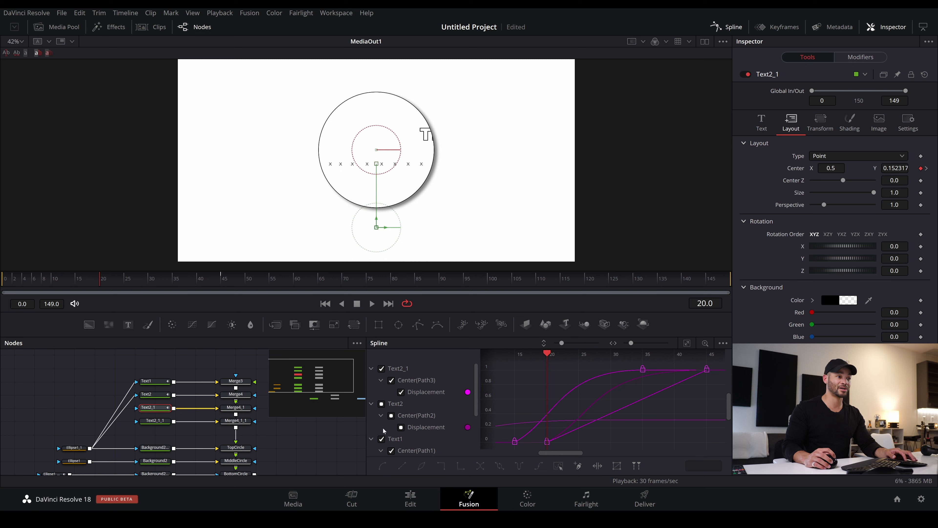
left_click(382, 439)
scroll(688, 366, "down", 2)
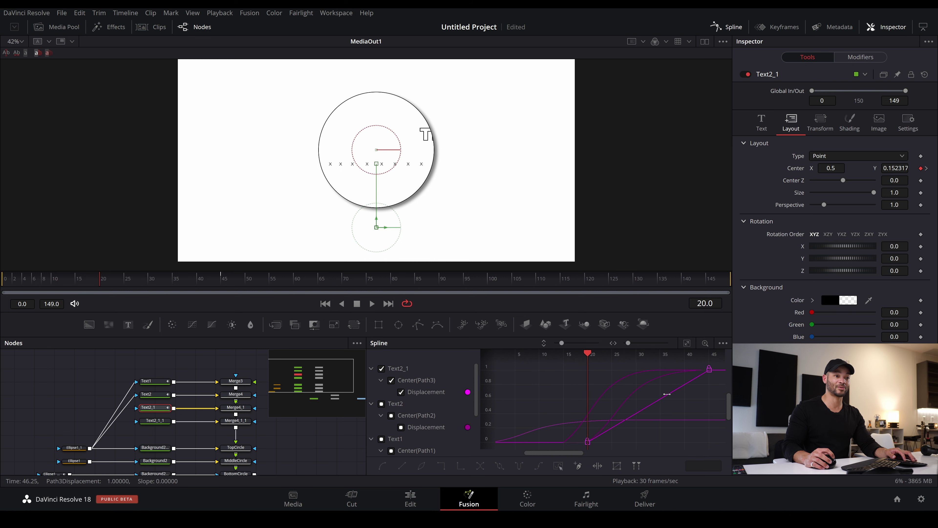
left_click_drag(725, 386, 727, 389)
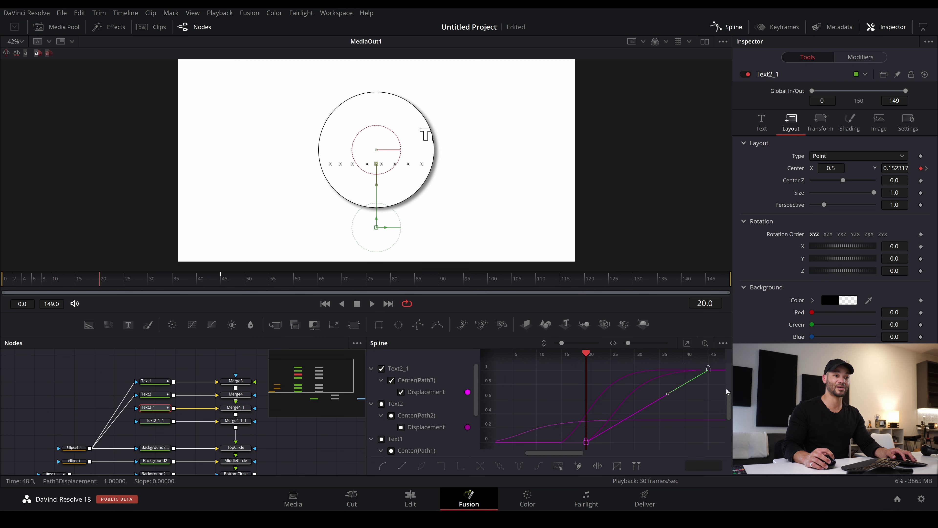
key("f")
left_click_drag(665, 373, 651, 374)
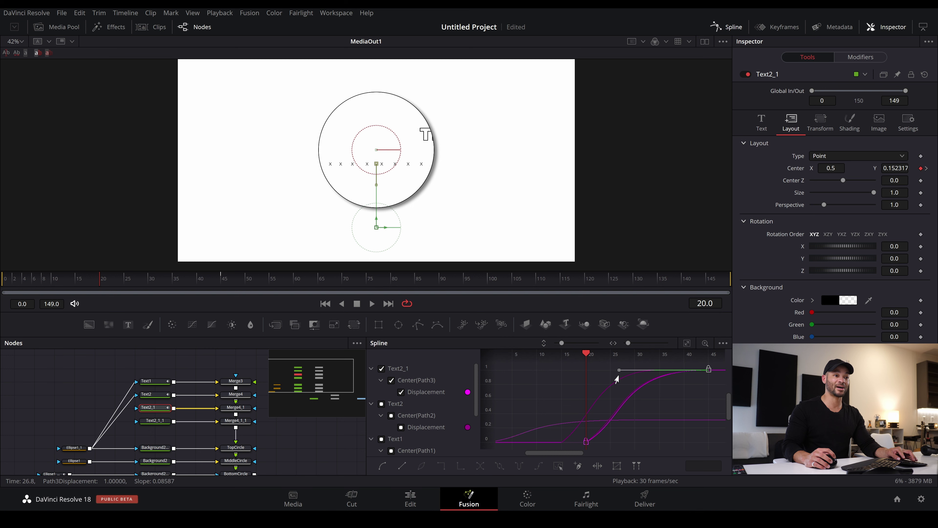
Play and scrub frames 10–40 to check FILMMAKER's rise, then select the x-marks text
left_click(52, 280)
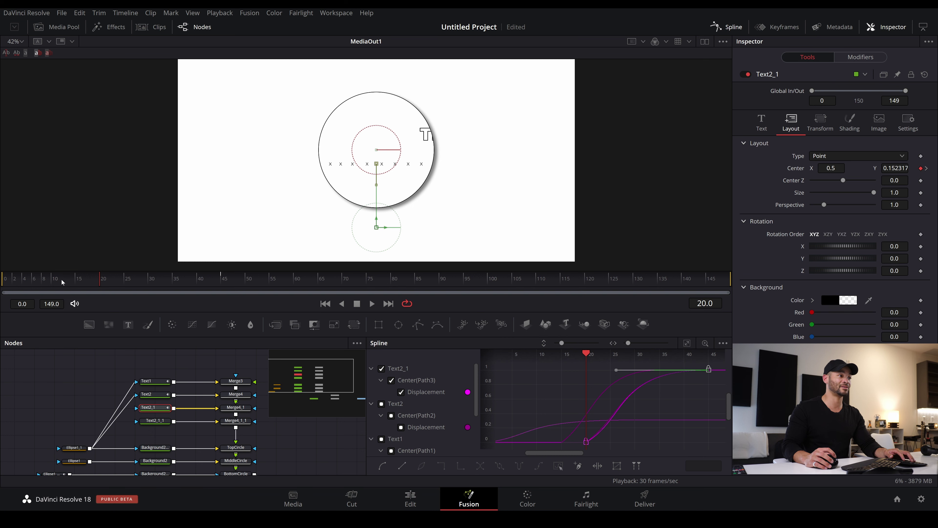
key("space")
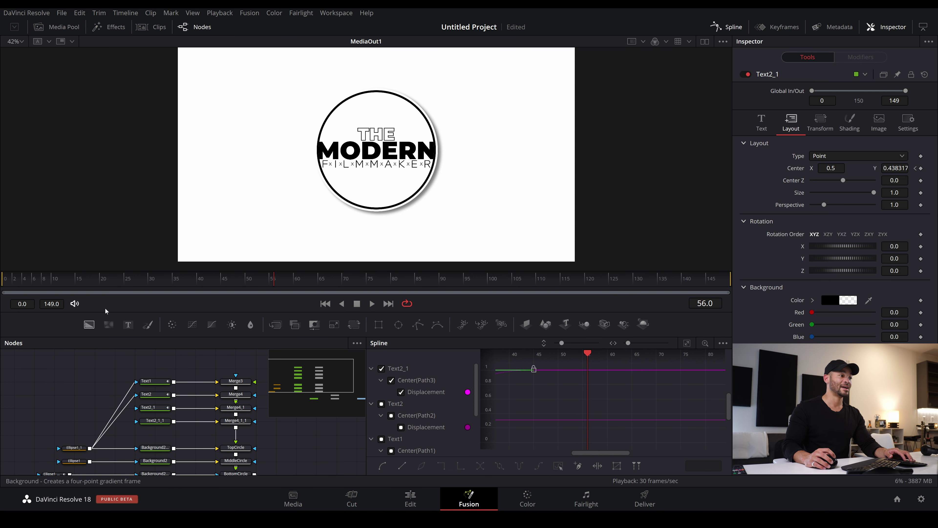
left_click(148, 280)
left_click(197, 279)
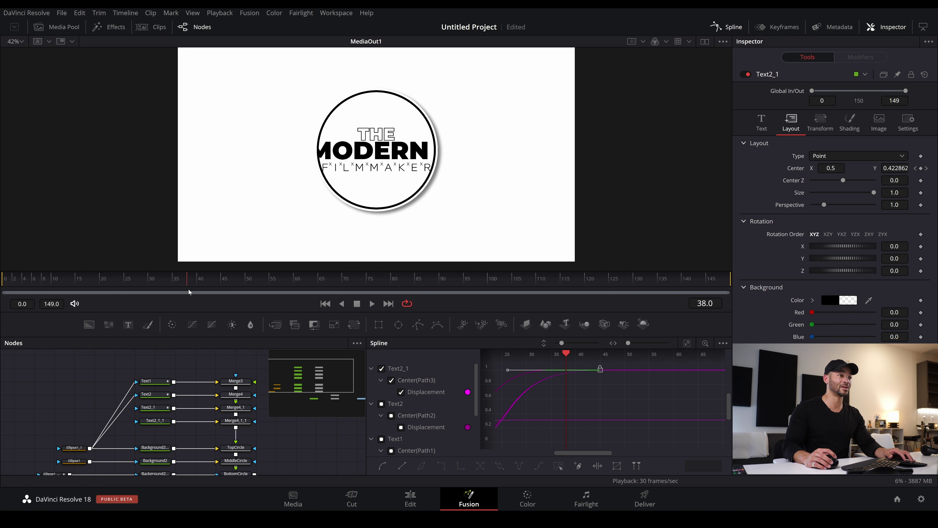
mouse_move(207, 289)
left_mouse_down()
mouse_move(109, 287)
mouse_move(234, 286)
mouse_move(61, 288)
mouse_move(201, 288)
left_mouse_up()
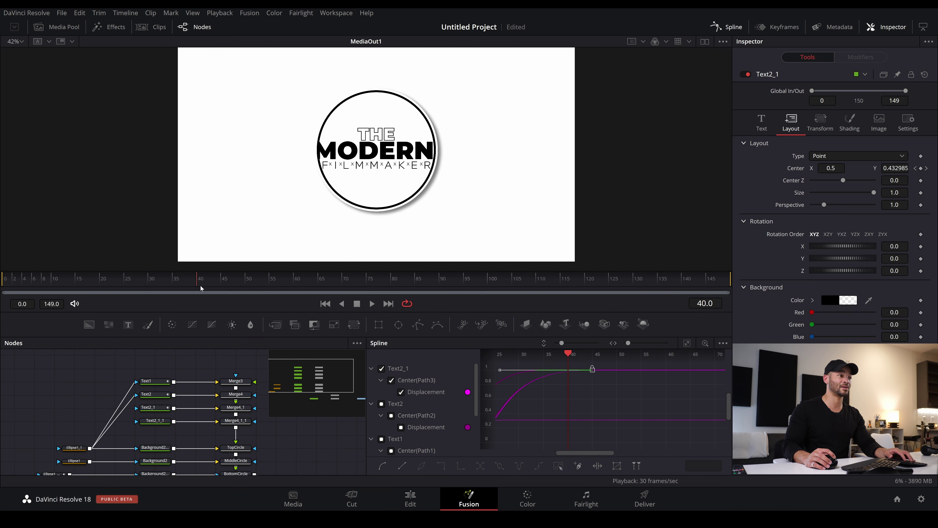
left_click(155, 420)
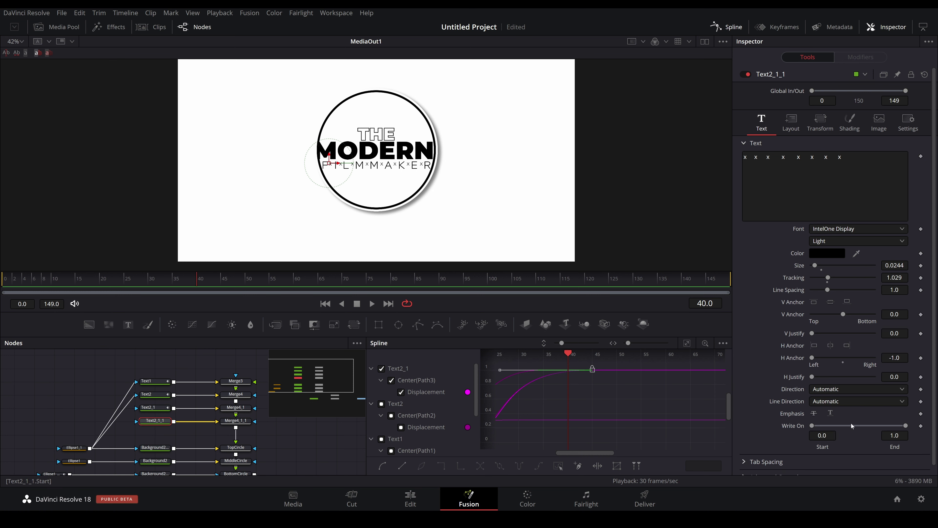
Keyframe Text2_1_1's Write On End hidden at the start and fully revealed (1.0) at frame 60
left_click_drag(882, 427, 830, 426)
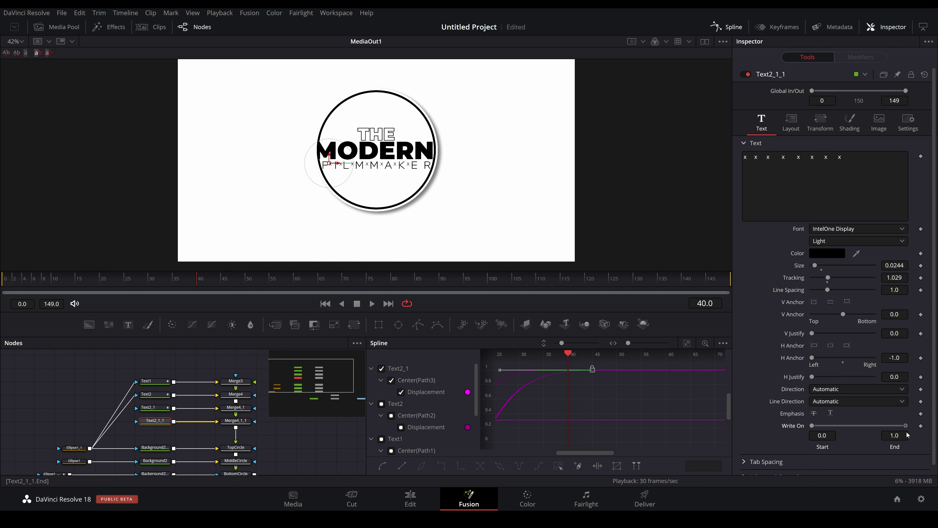
mouse_move(196, 286)
left_mouse_down()
mouse_move(64, 286)
mouse_move(223, 286)
mouse_move(197, 287)
left_mouse_up()
left_click(921, 426)
left_click_drag(906, 427, 798, 431)
left_click_drag(201, 282, 295, 285)
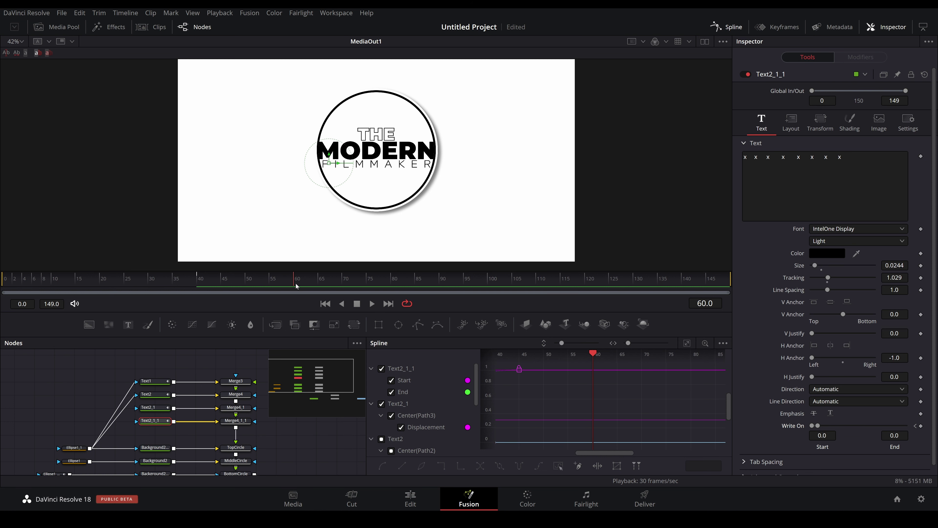
left_click_drag(819, 427, 906, 426)
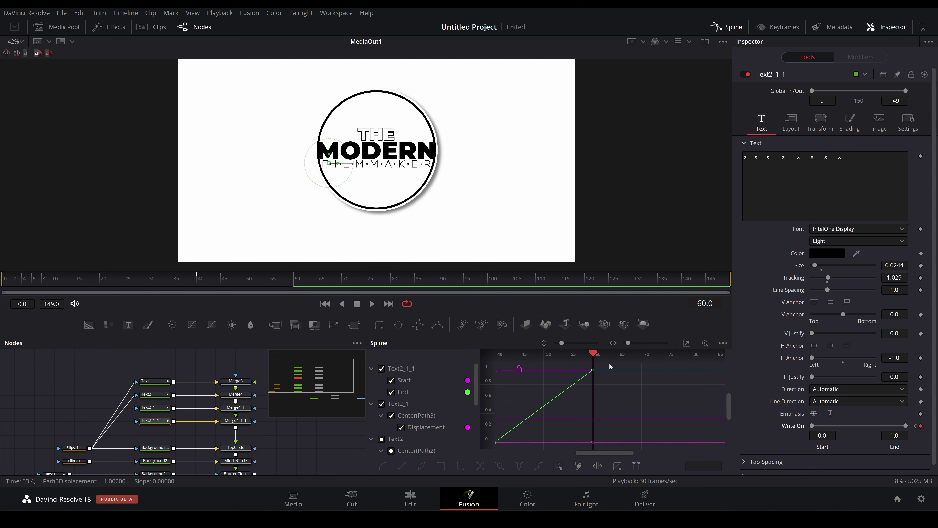
Check frame 39, then play the write-on from the start
left_click(192, 281)
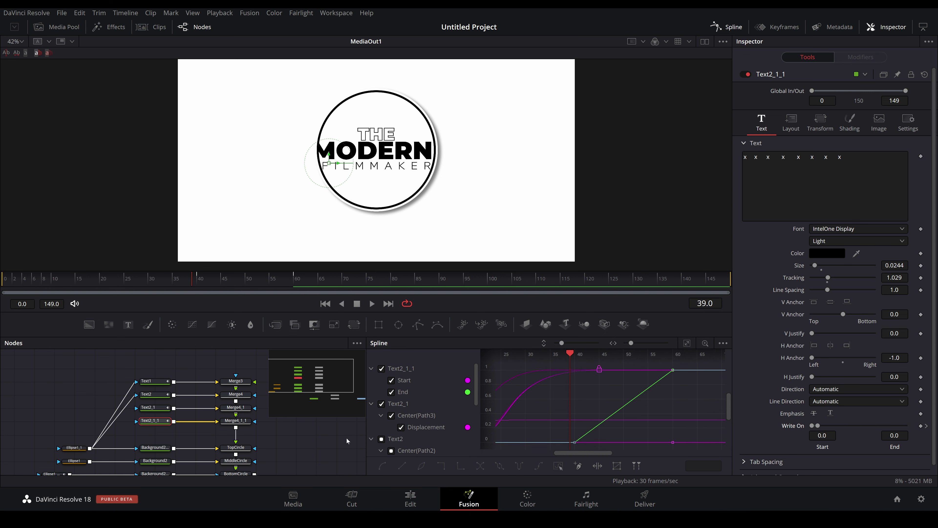
left_click(307, 444)
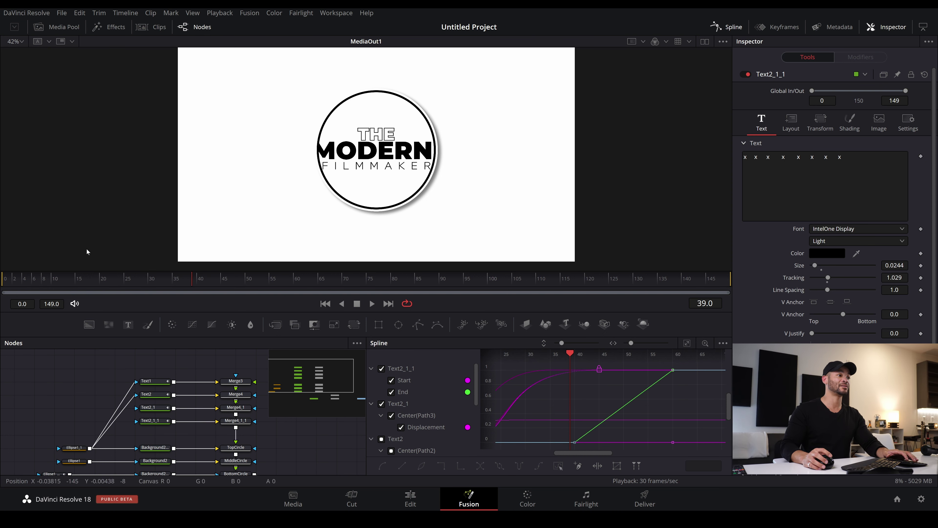
key("Home")
key("space")
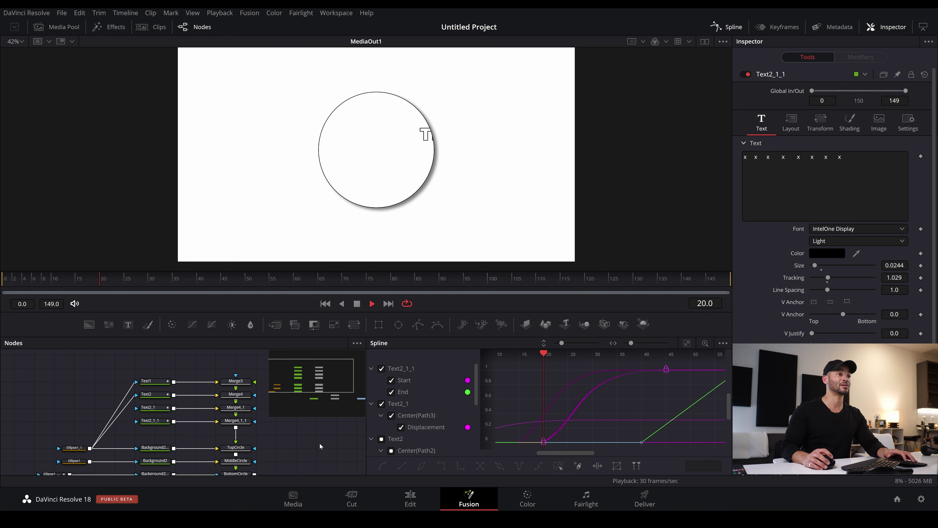
key("space")
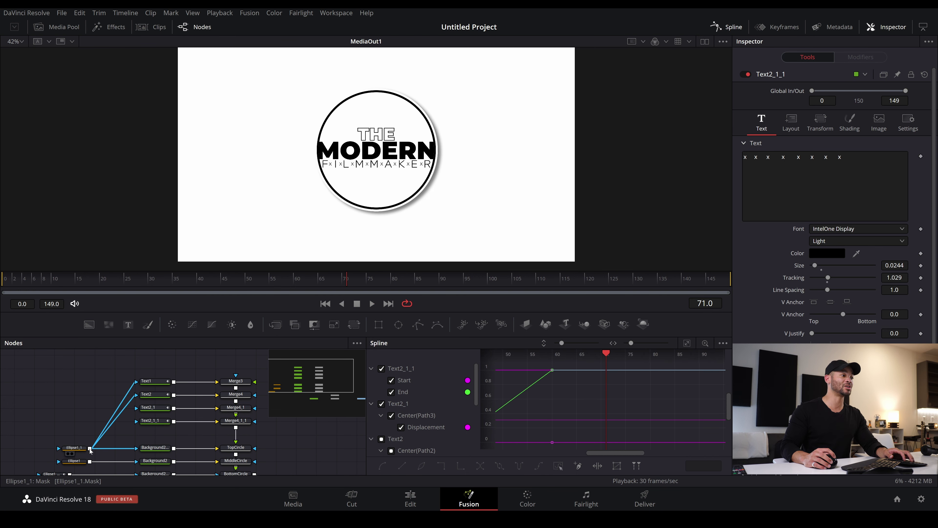
Connect Ellipse1_1's output to Text2_1's mask input and replay the animation from the start
left_click(82, 446)
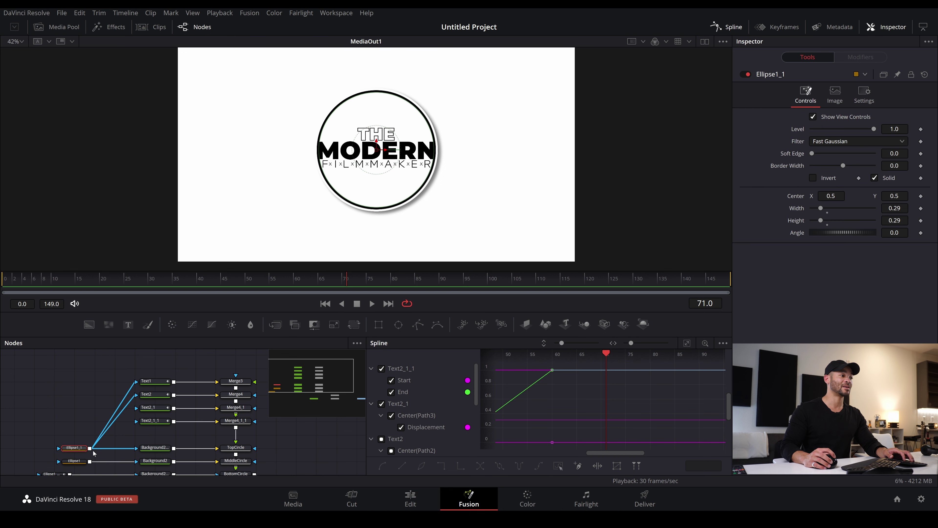
left_click_drag(91, 450, 136, 407)
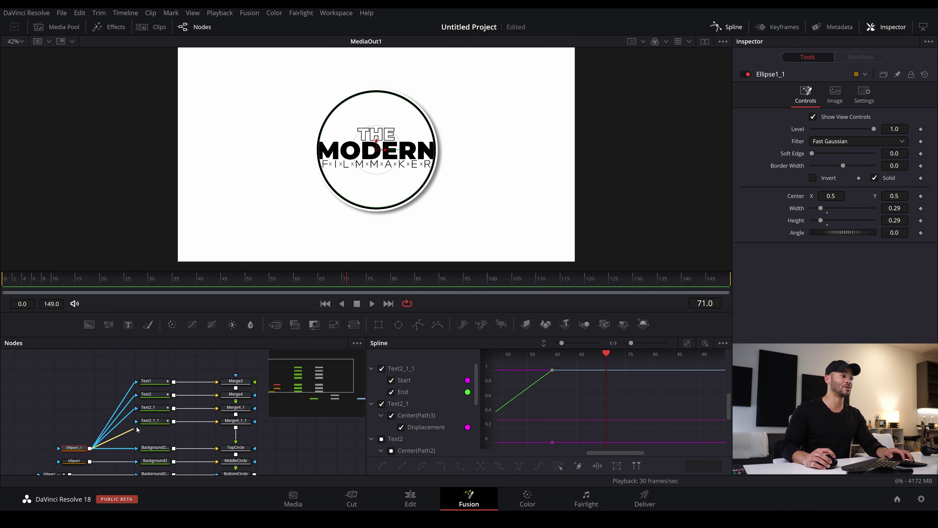
left_click_drag(50, 281, 5, 281)
key("space")
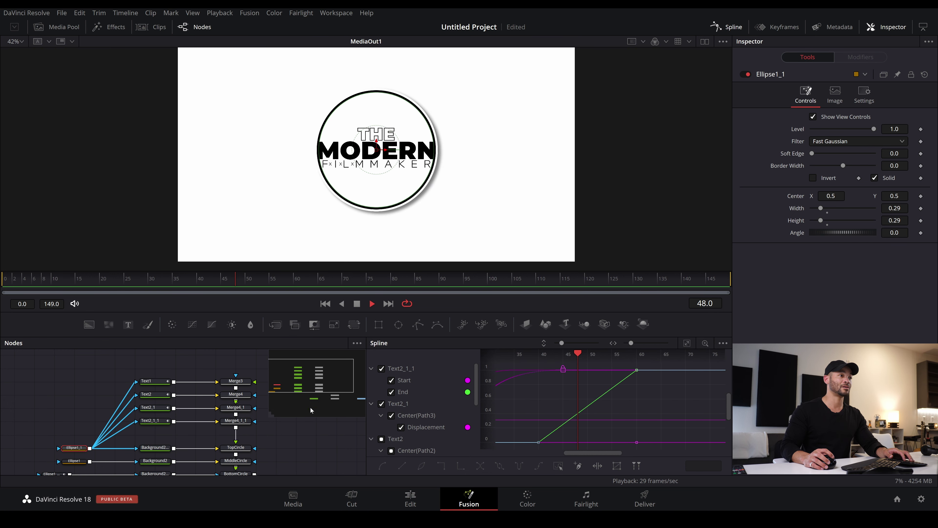
left_click_drag(130, 276, 28, 280)
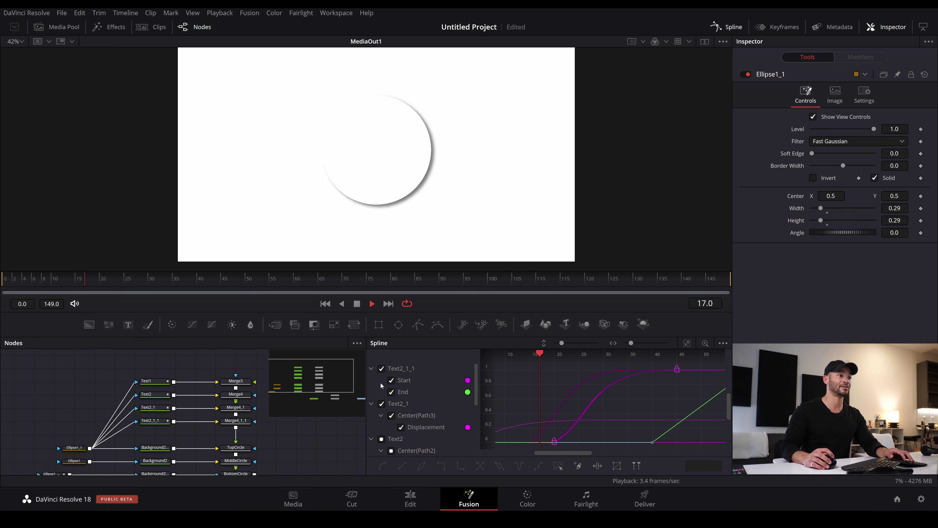
Move the write-on End keyframe from frame 60 to frame 55 and replay
key("space")
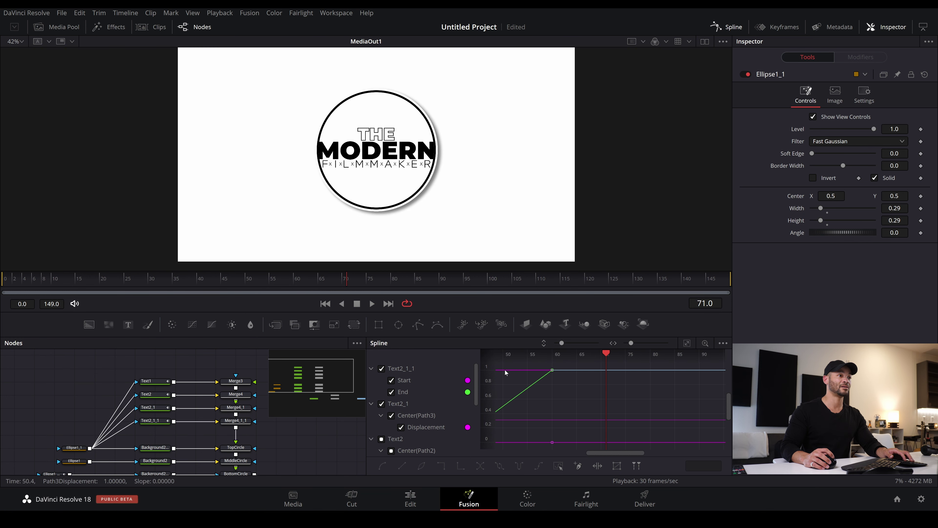
scroll(611, 382, "left", 2)
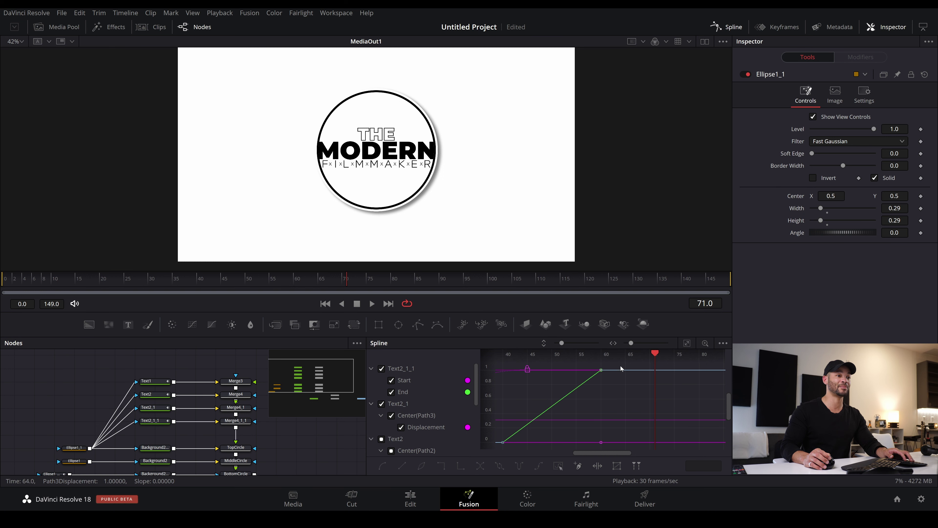
left_click(600, 370)
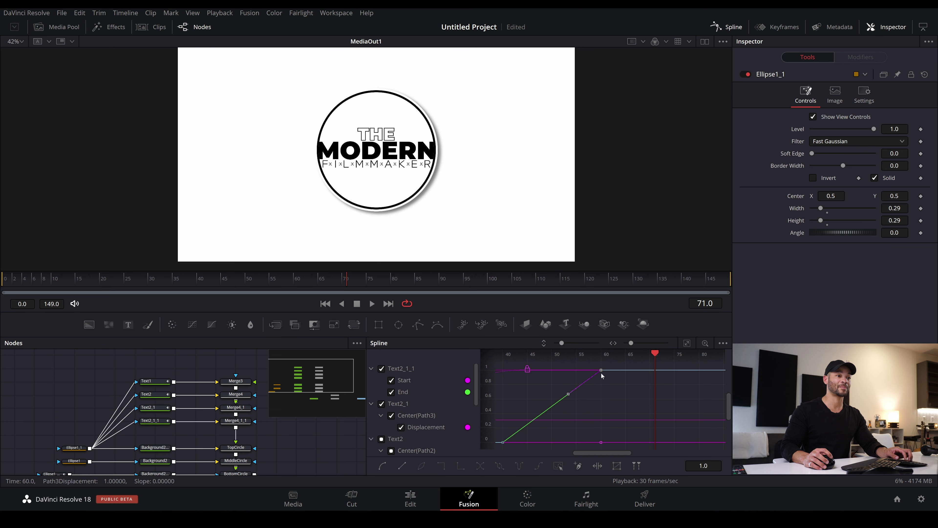
left_click_drag(597, 373, 574, 373)
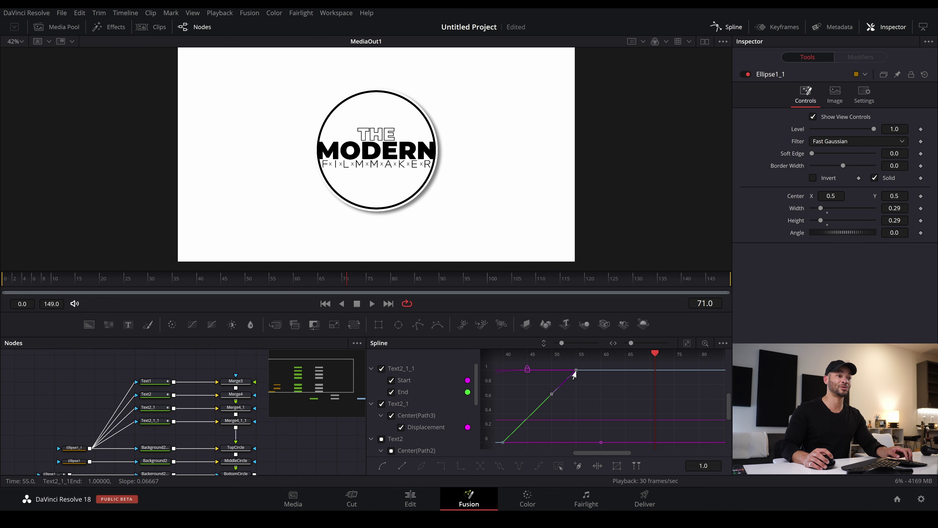
key("Home")
key("space")
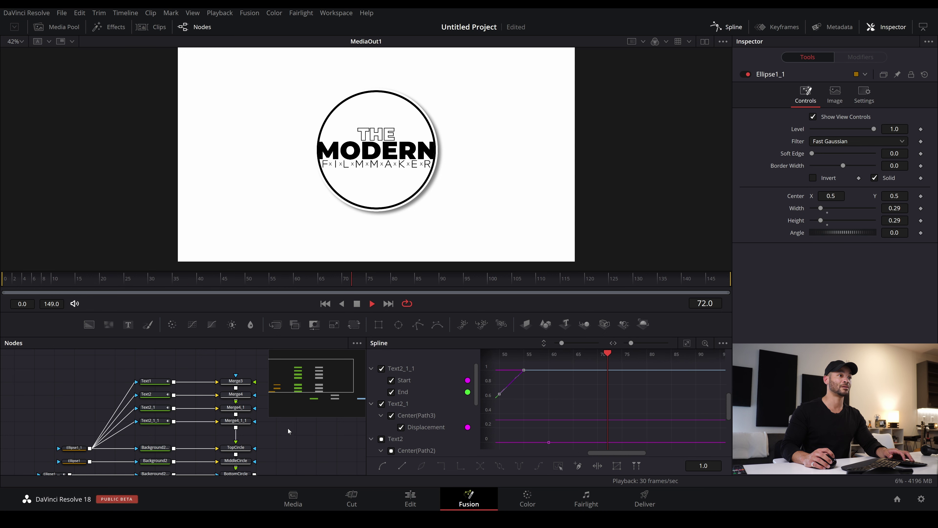
left_click(42, 282)
key("space")
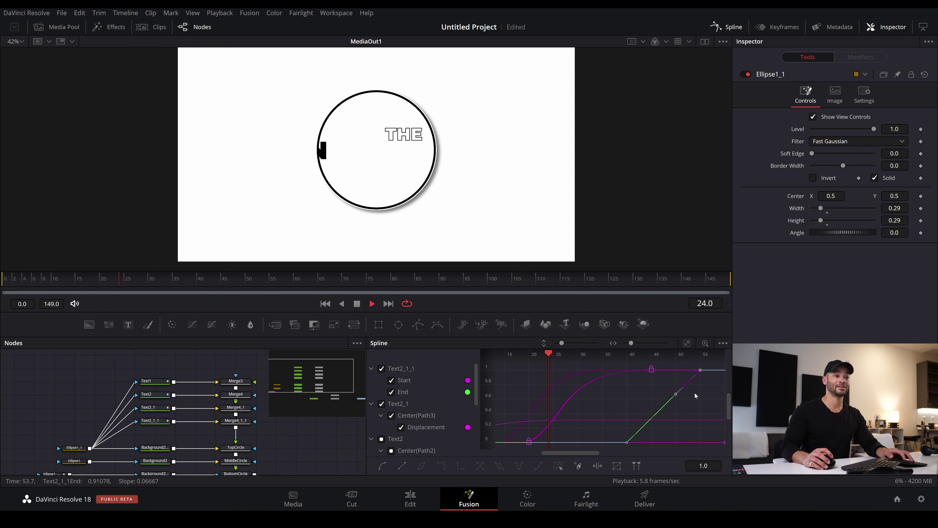
Pull the End keyframe further to frame 50, replay, and hide the Spline editor
left_click_drag(678, 375, 656, 374)
key("Home")
key("space")
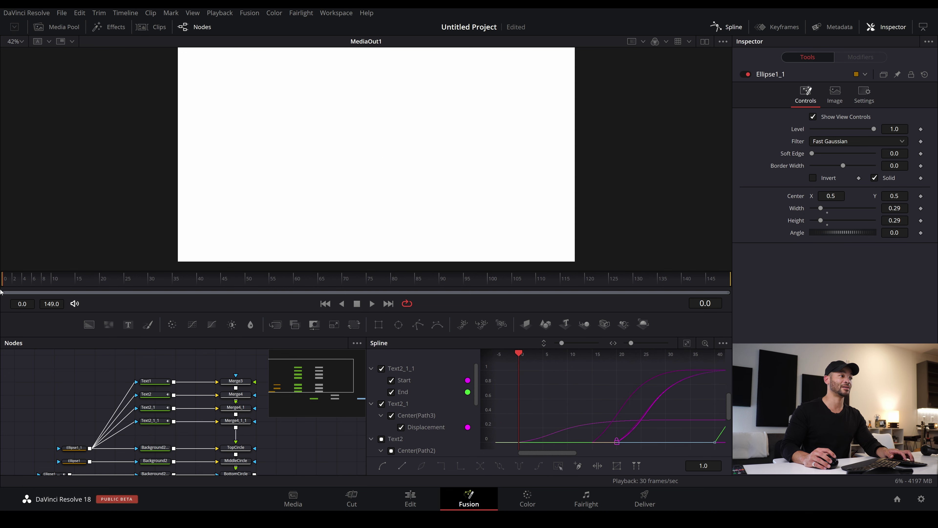
key("space")
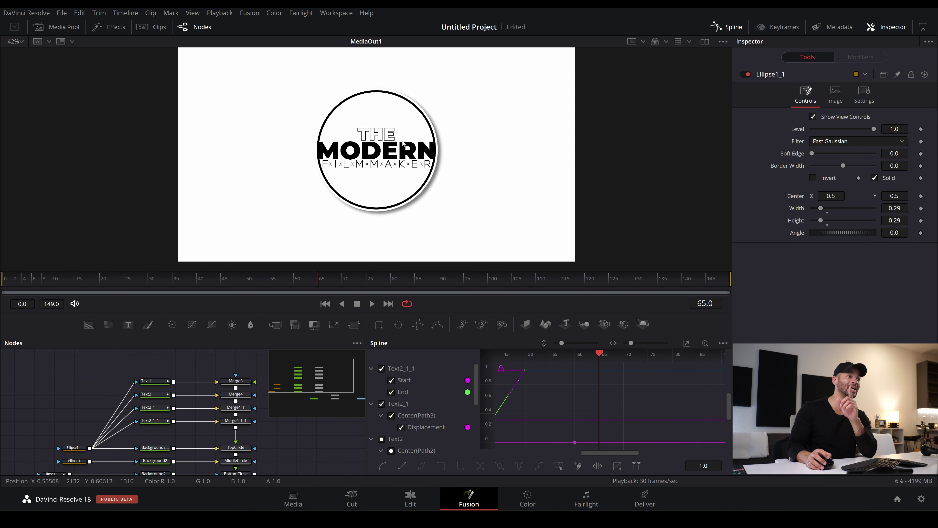
scroll(417, 152, "down", 2)
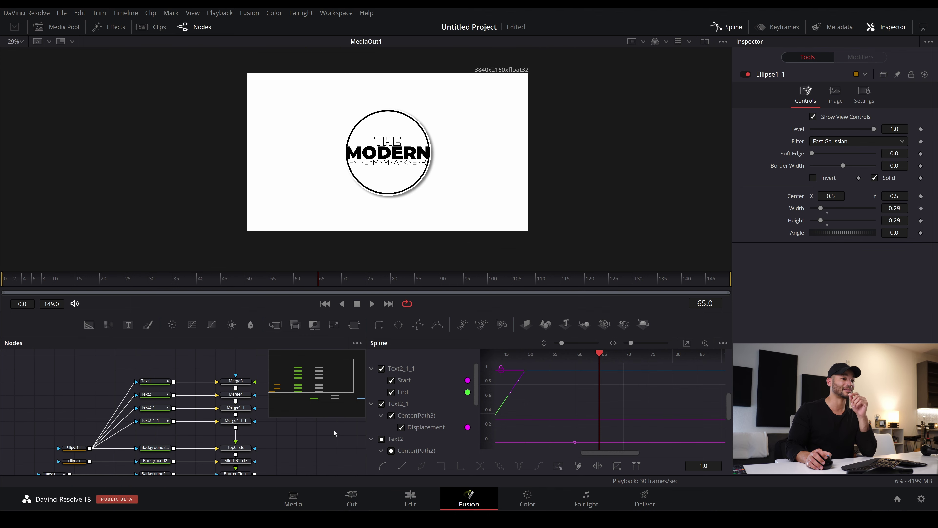
left_click(726, 26)
Zoom the node graph and settle DropShadow1 between BottomCircle and Merge1
scroll(360, 414, "down", 3)
scroll(360, 414, "up", 2)
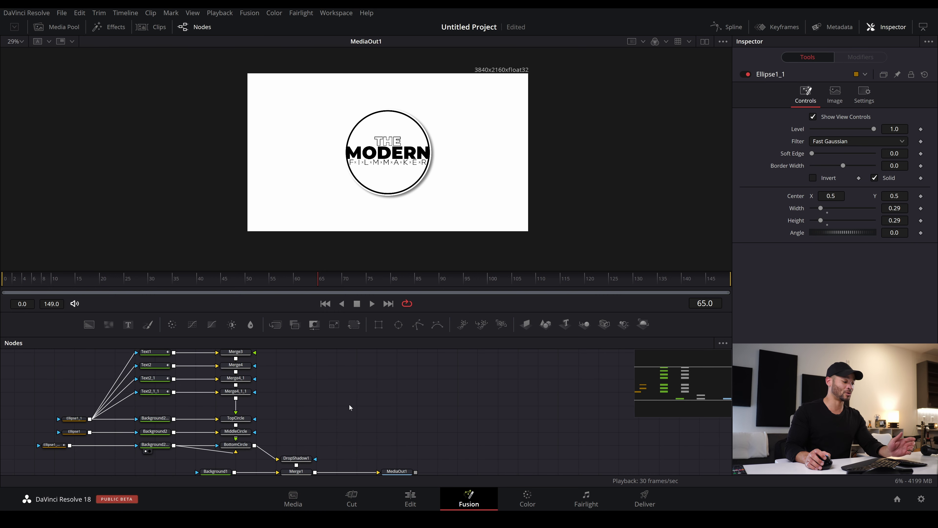
scroll(351, 403, "down", 2)
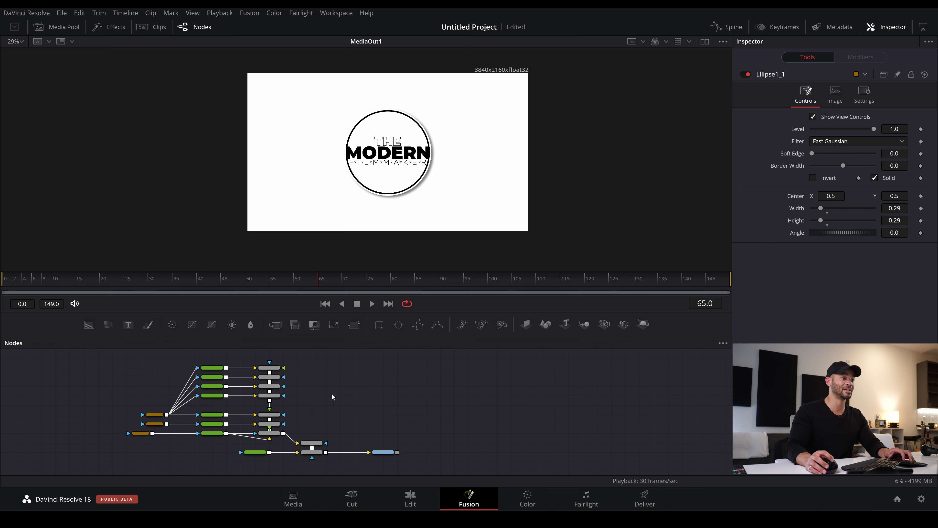
scroll(332, 394, "up", 2)
left_click_drag(304, 457, 304, 442)
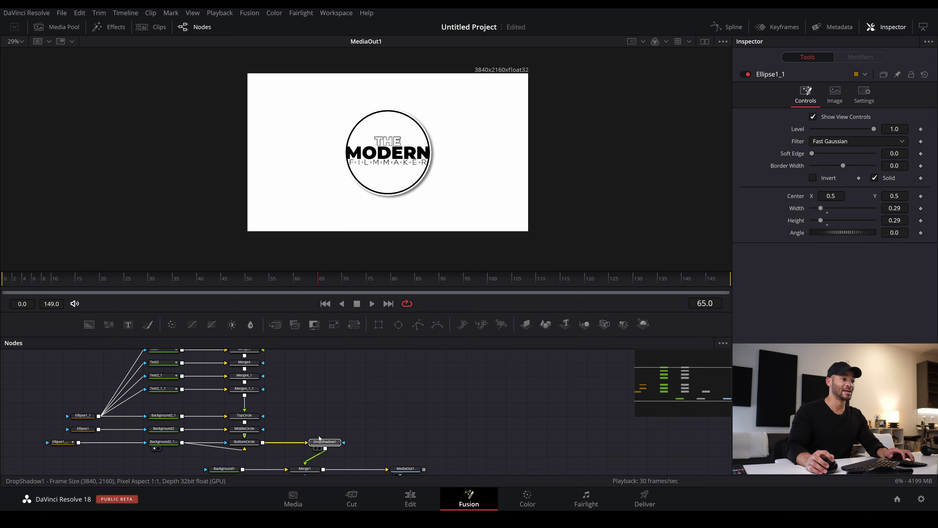
left_click_drag(311, 444, 312, 458)
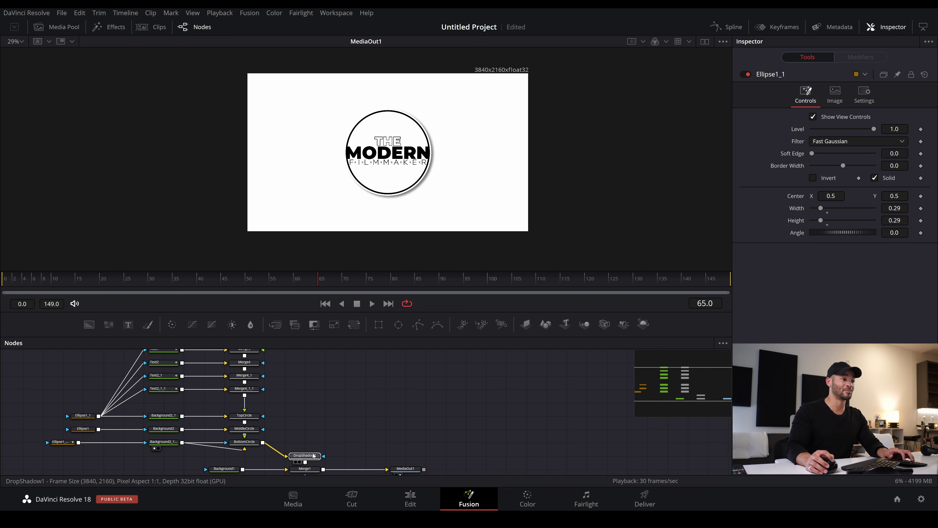
Add a Merge2 node and feed BottomCircle's output into it
left_click(279, 327)
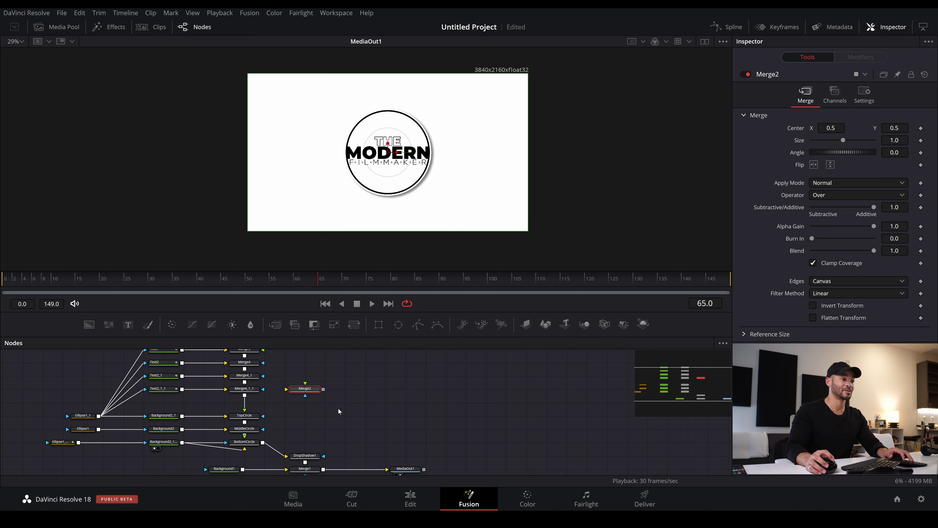
left_click_drag(311, 393, 331, 420)
left_click_drag(277, 452, 326, 411)
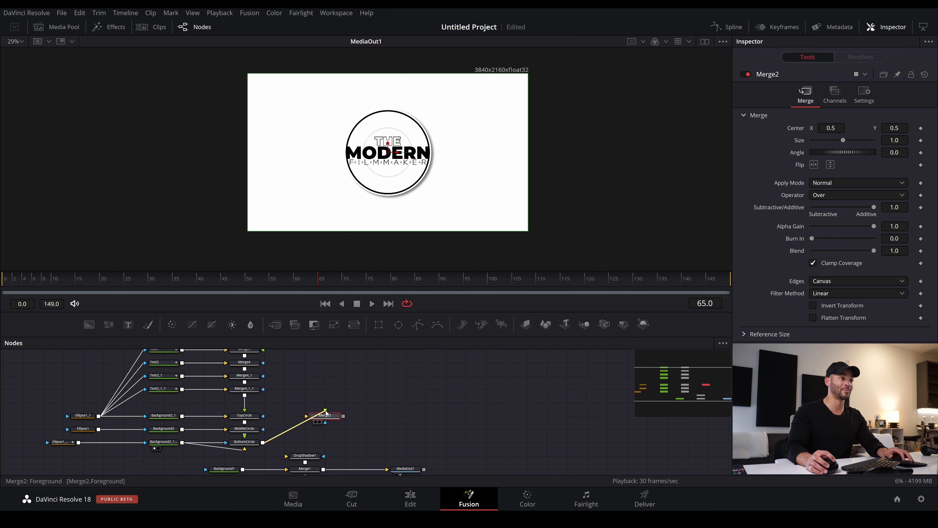
left_click_drag(325, 412, 325, 413)
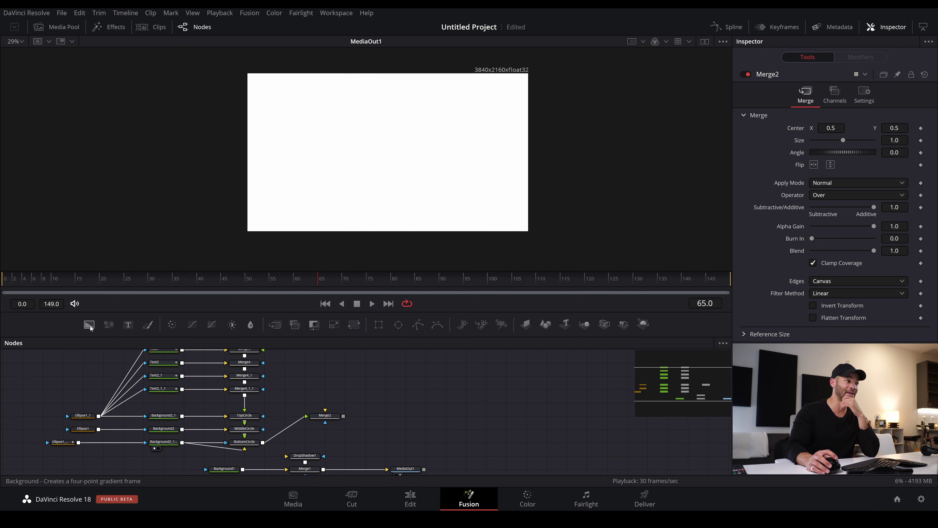
Add Merge5 with a black Background3 node feeding its background input
left_click(275, 325)
left_click_drag(345, 389, 406, 402)
left_click(89, 324)
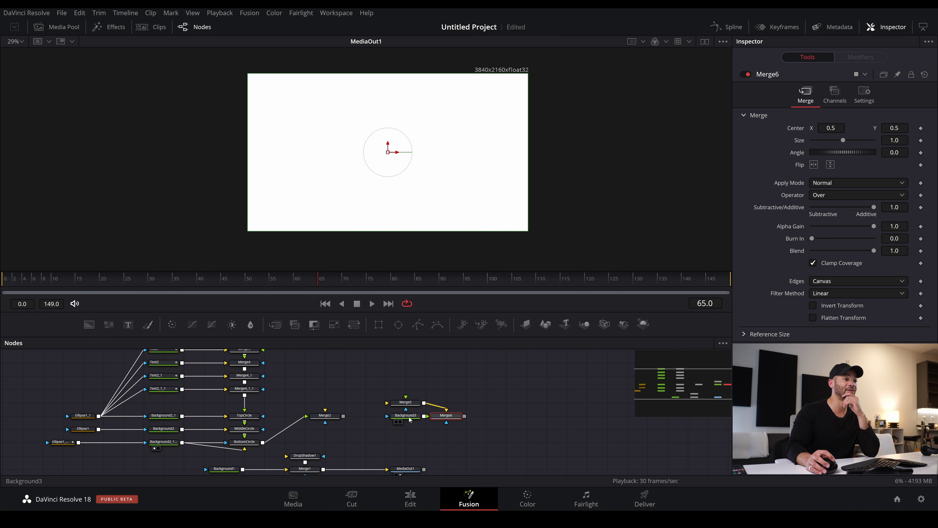
key("ctrl+z")
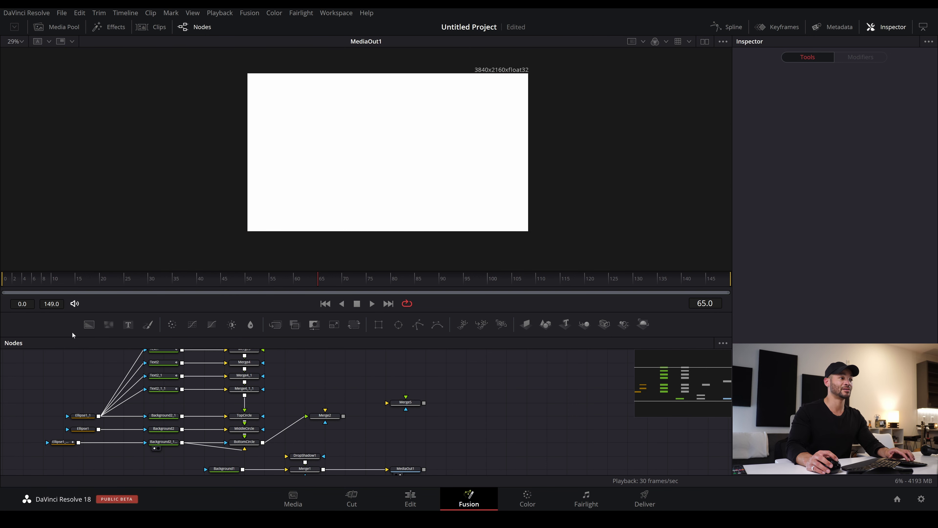
left_click(89, 324)
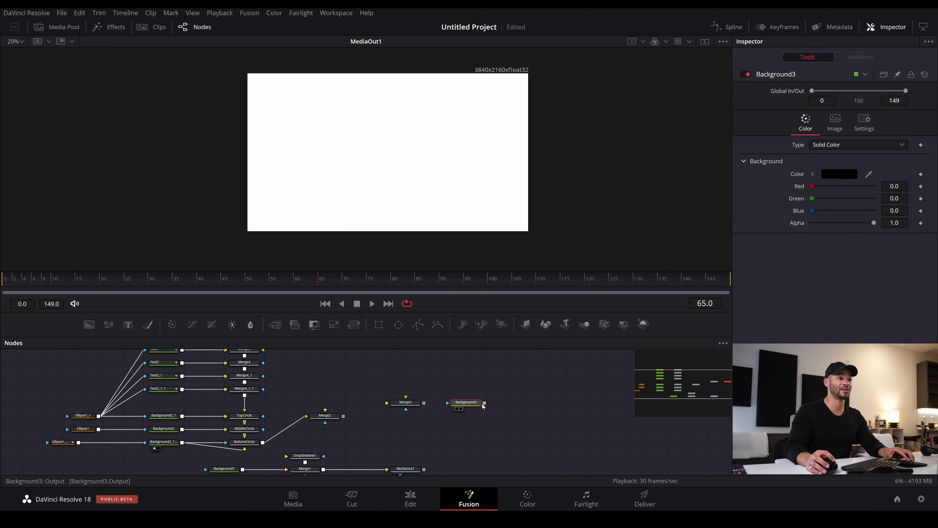
left_click_drag(485, 402, 305, 415)
left_click(374, 404)
Wire Merge2's output into DropShadow1, line it up, then select Background3 and Background1
left_click(305, 416)
left_click_drag(287, 456, 309, 431)
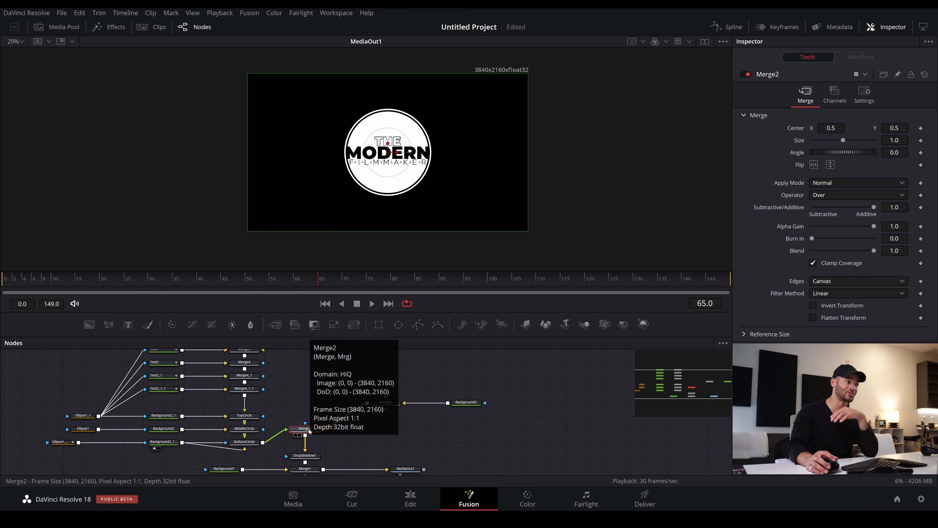
left_click_drag(309, 431, 308, 444)
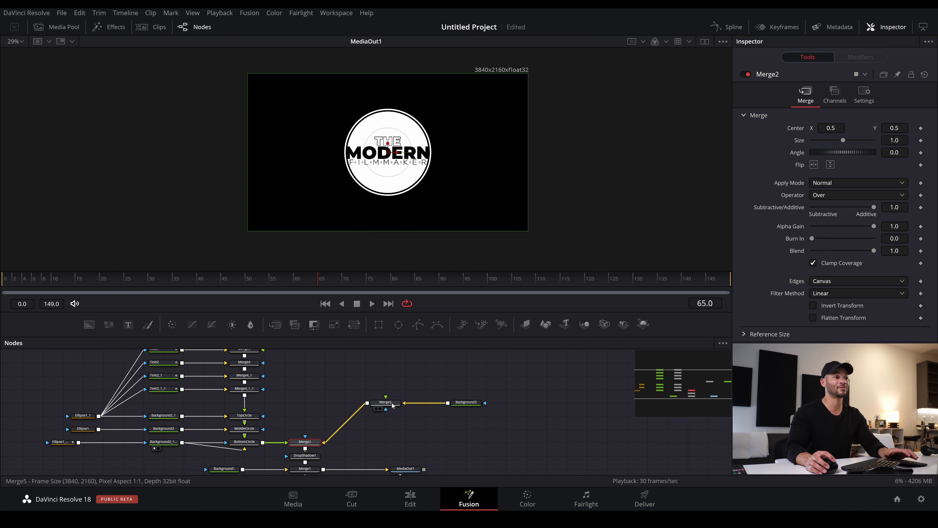
left_click(466, 404)
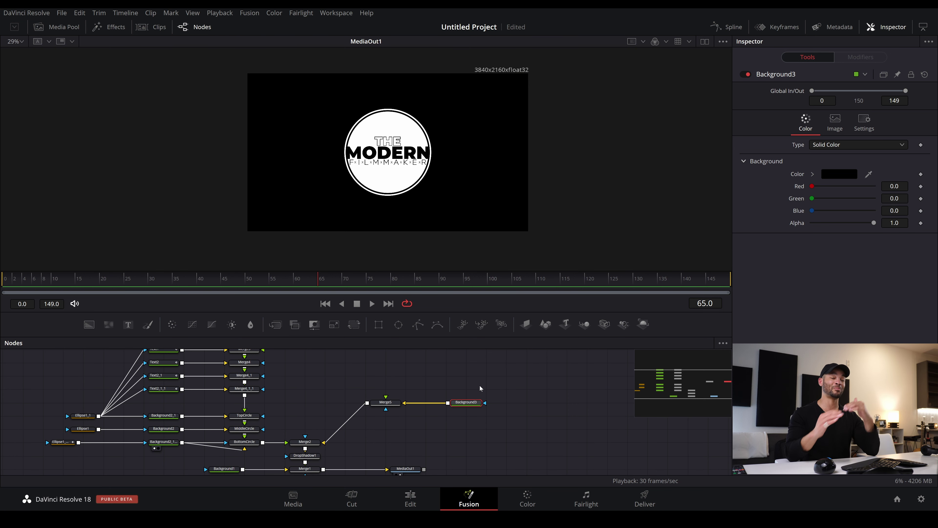
left_click(224, 469)
Move Merge5 and Background3 level with Merge2, checking Background1 and the final output
key("1")
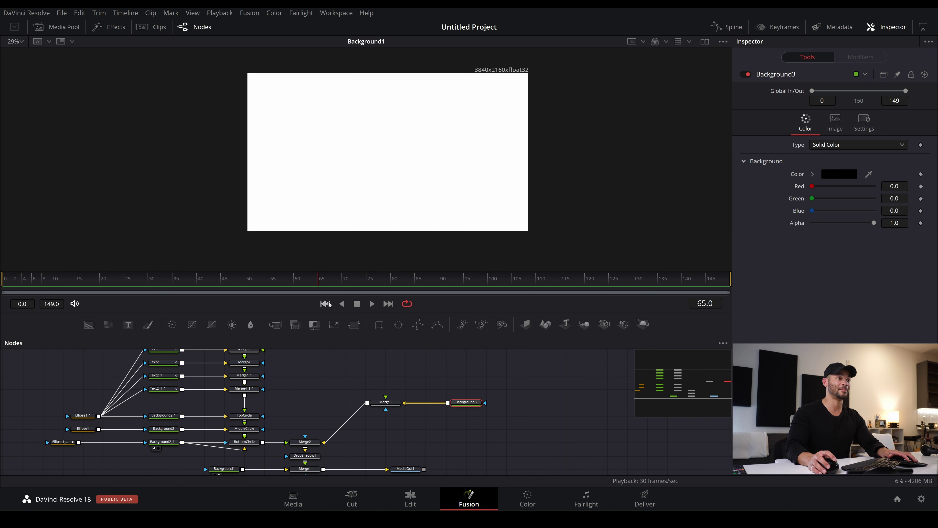
left_click(386, 402)
scroll(396, 373, "down", 2)
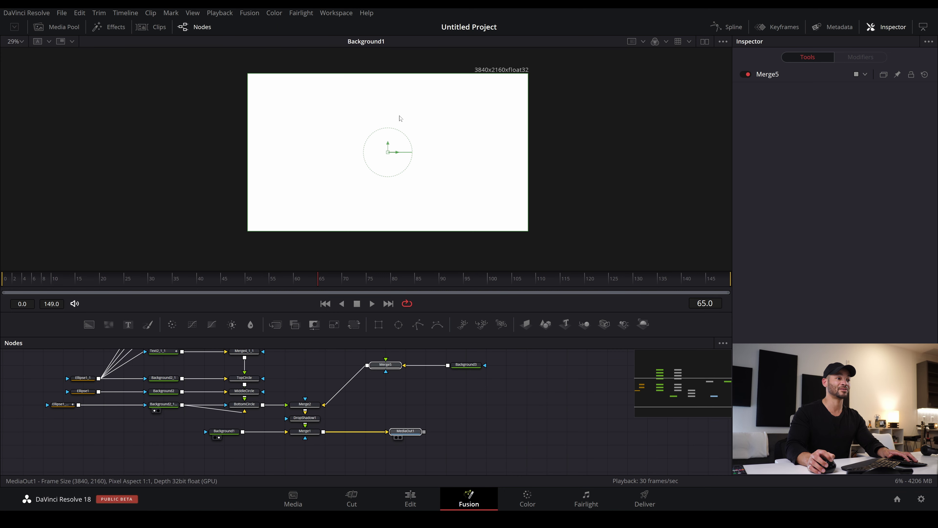
key("1")
scroll(484, 444, "up", 2)
mouse_move(490, 379)
left_mouse_down()
mouse_move(369, 424)
mouse_move(379, 421)
mouse_move(379, 435)
left_mouse_up()
left_click(388, 398)
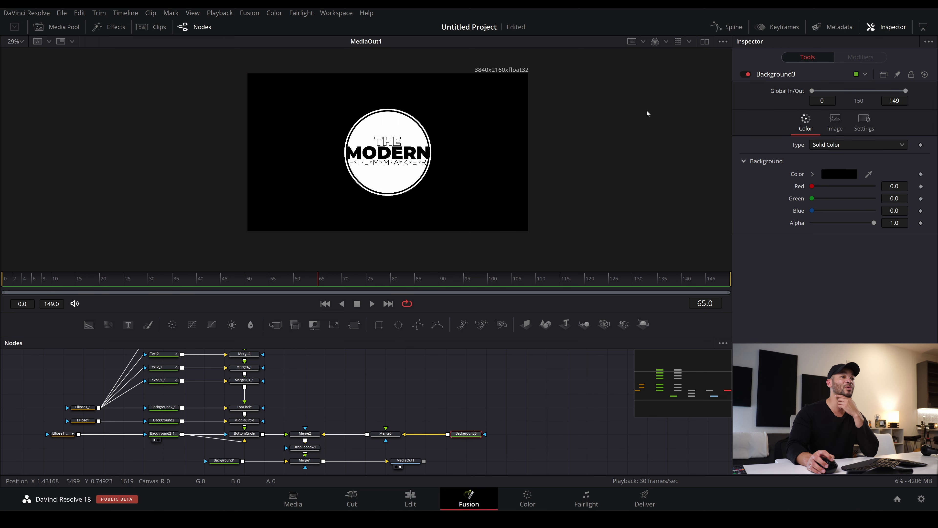
Enable dual viewers and show BottomCircle in the left viewer
left_click(704, 42)
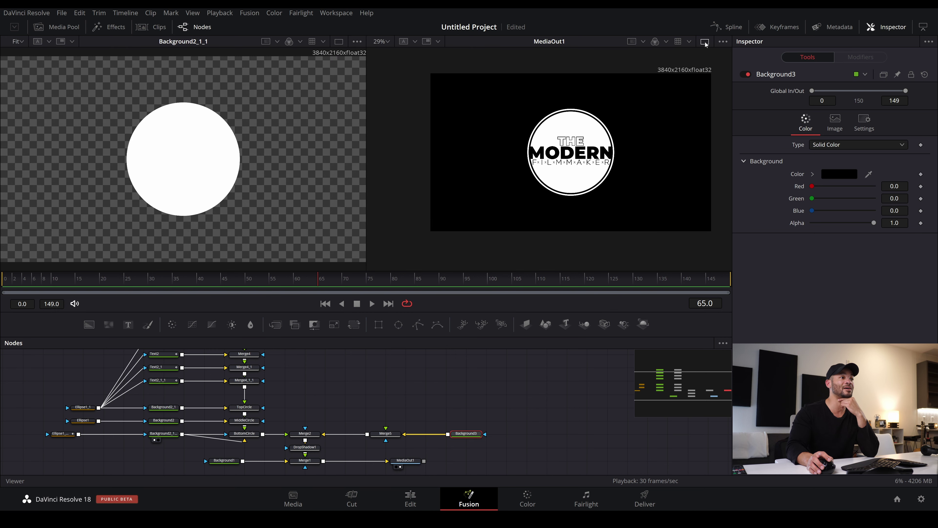
left_click(704, 42)
left_click(704, 42)
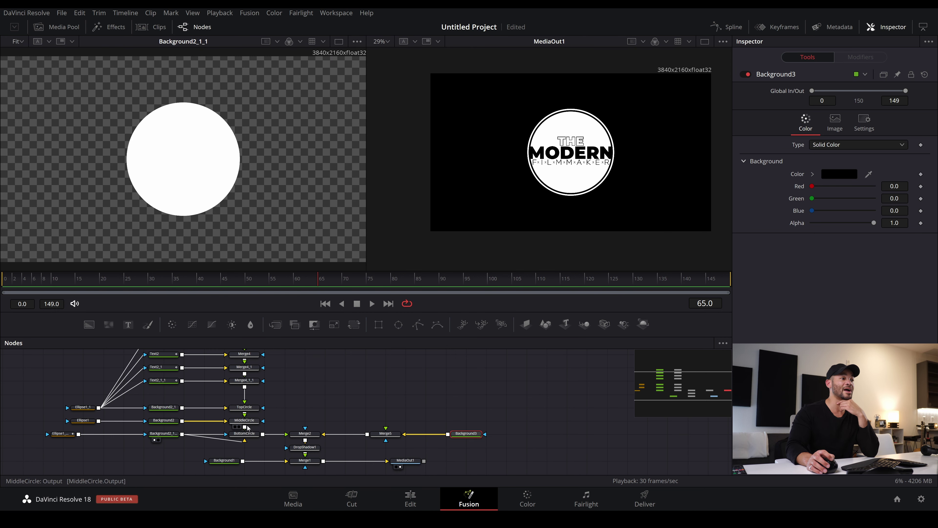
left_click_drag(244, 433, 240, 248)
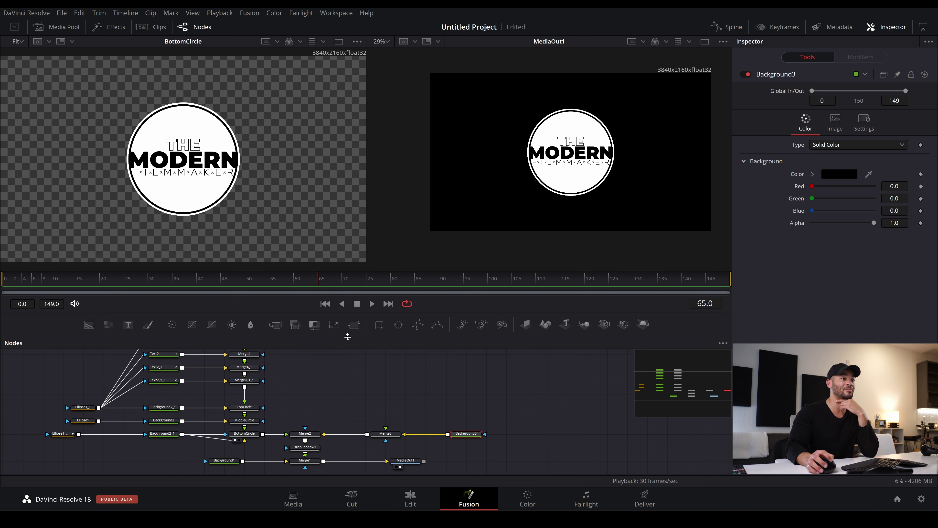
Add a Polygon mask to Background3 and draw a closed diagonal stripe from upper left to lower right
left_click(417, 325)
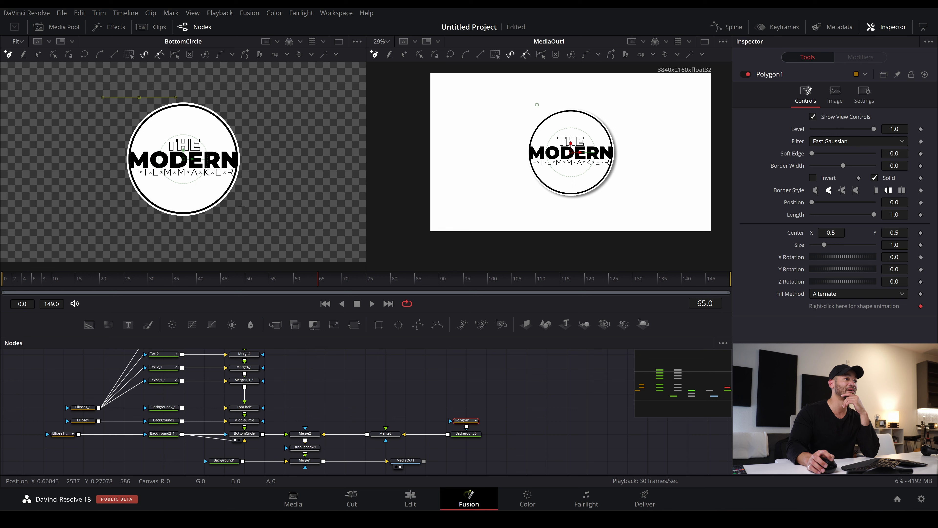
left_click(235, 209)
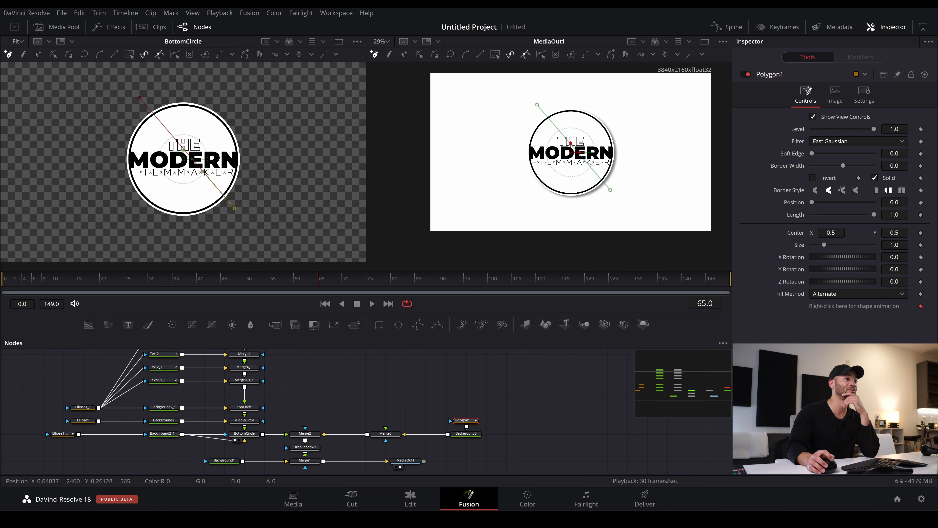
left_click_drag(234, 208, 242, 201)
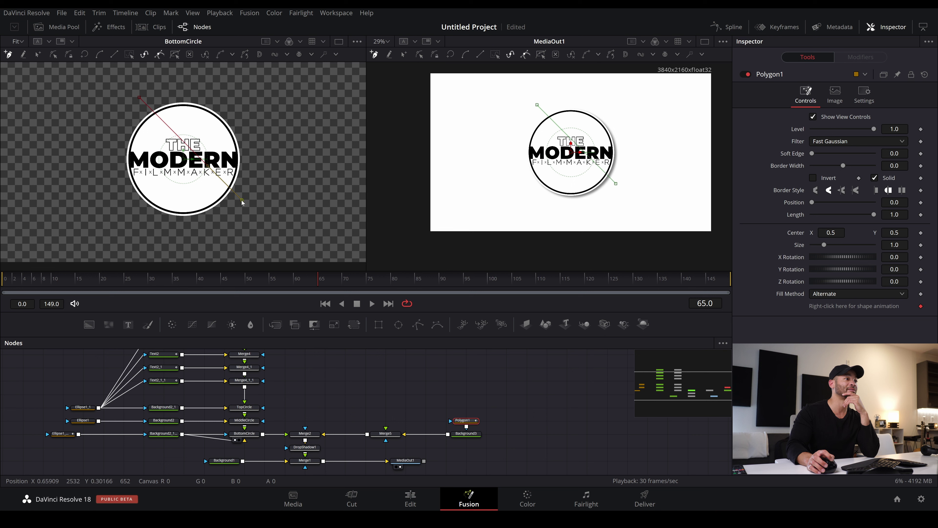
left_click_drag(242, 201, 248, 208)
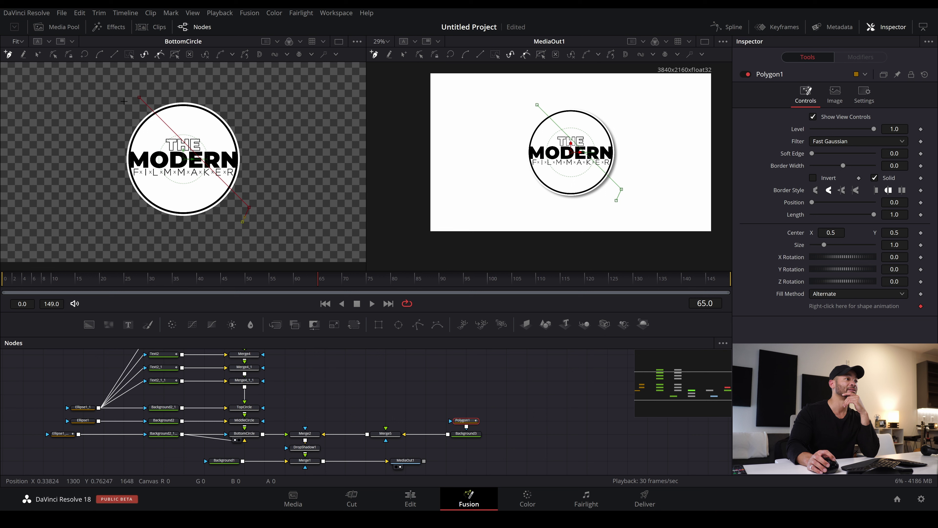
left_click_drag(241, 223, 227, 209)
left_click(117, 96)
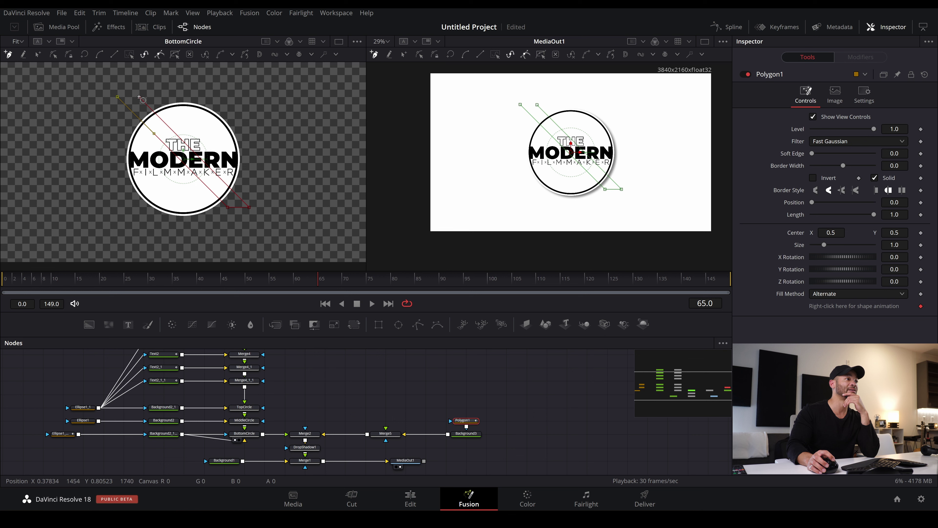
left_click(140, 98)
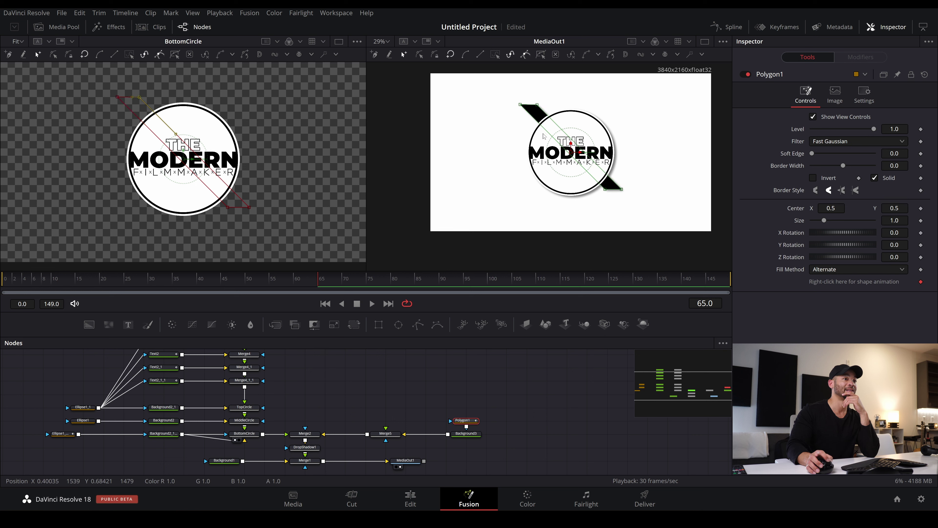
Nudge the stripe's Center X right, then box-select Polygon1, Background3 and Merge5
left_click_drag(581, 156, 572, 147)
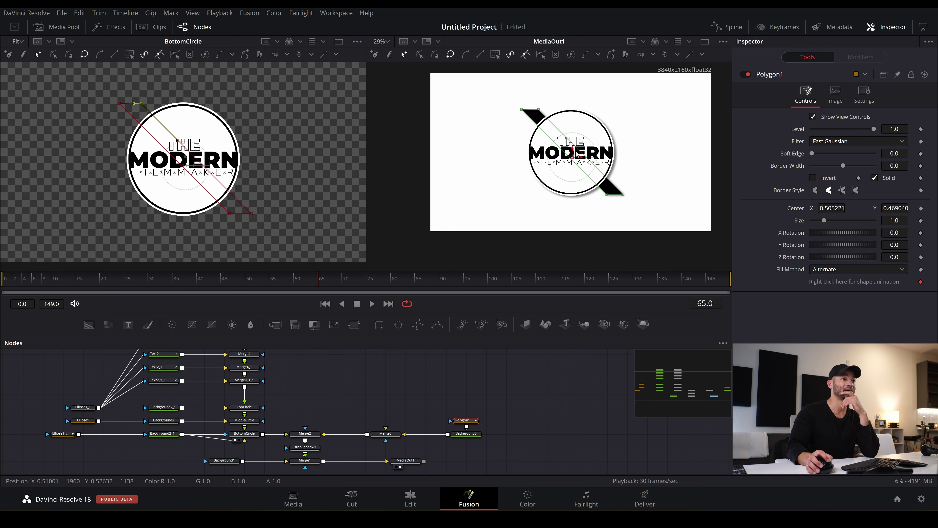
left_click(376, 412)
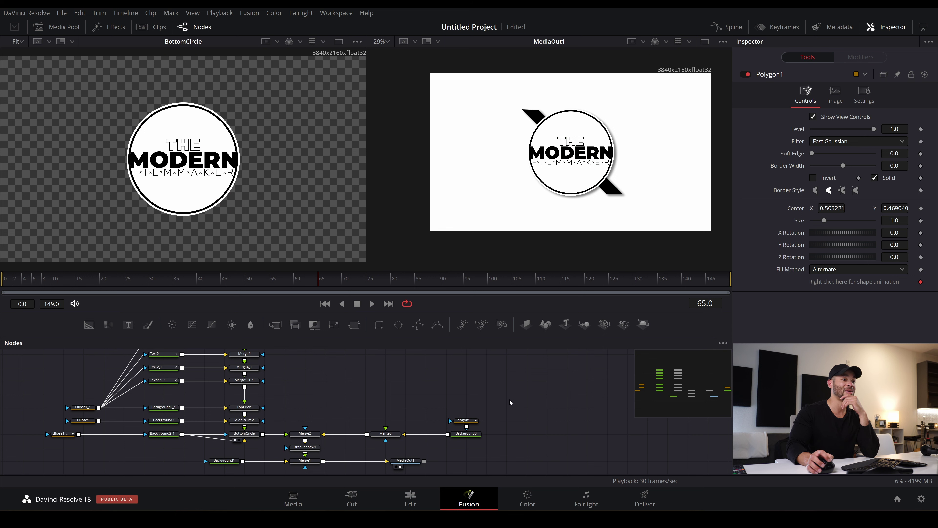
left_click_drag(510, 400, 371, 445)
left_click_drag(504, 406, 370, 447)
Duplicate the stripe nodes and reshape Polygon1_1 into a second parallel stripe
key("ctrl+c")
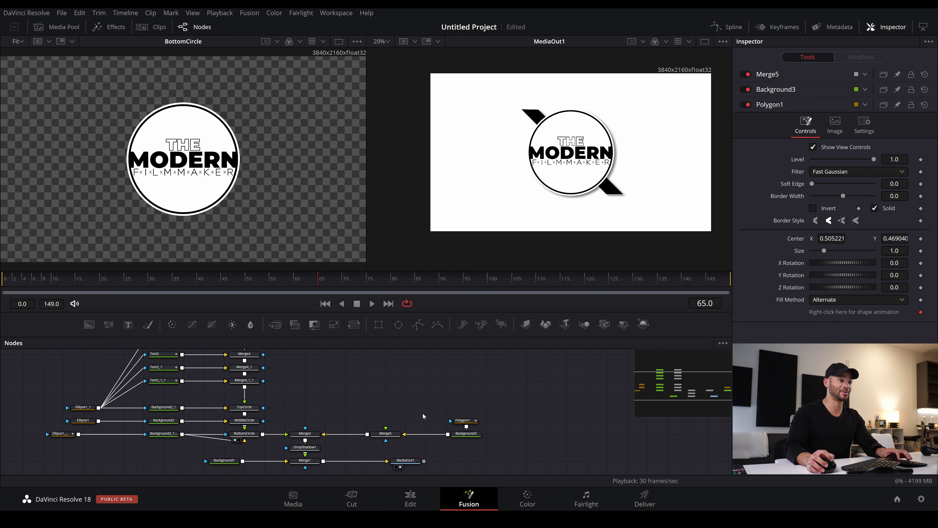
key("ctrl+v")
left_click(466, 380)
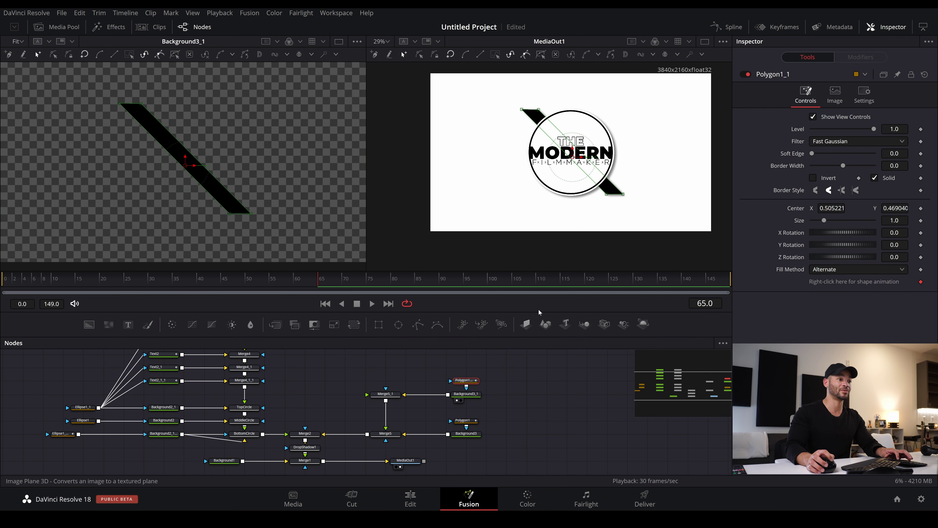
left_click_drag(574, 150, 554, 150)
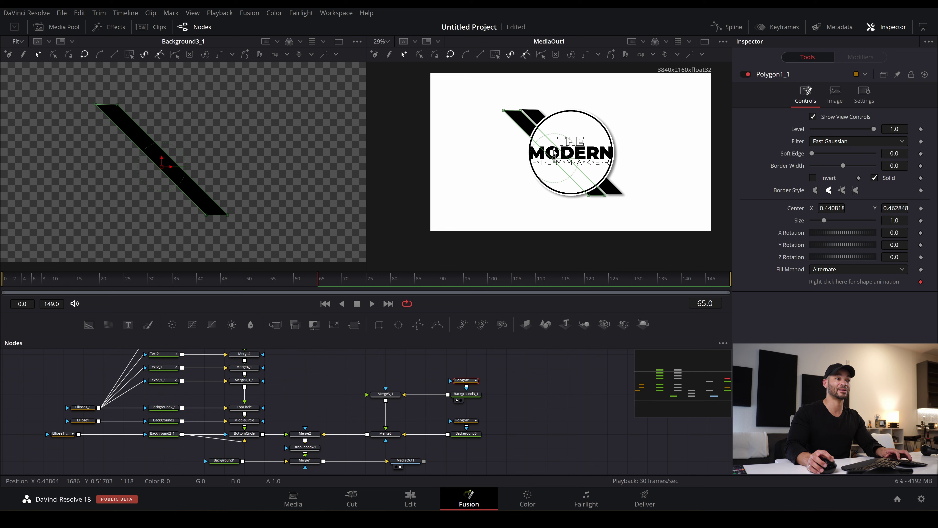
left_click_drag(554, 152, 554, 150)
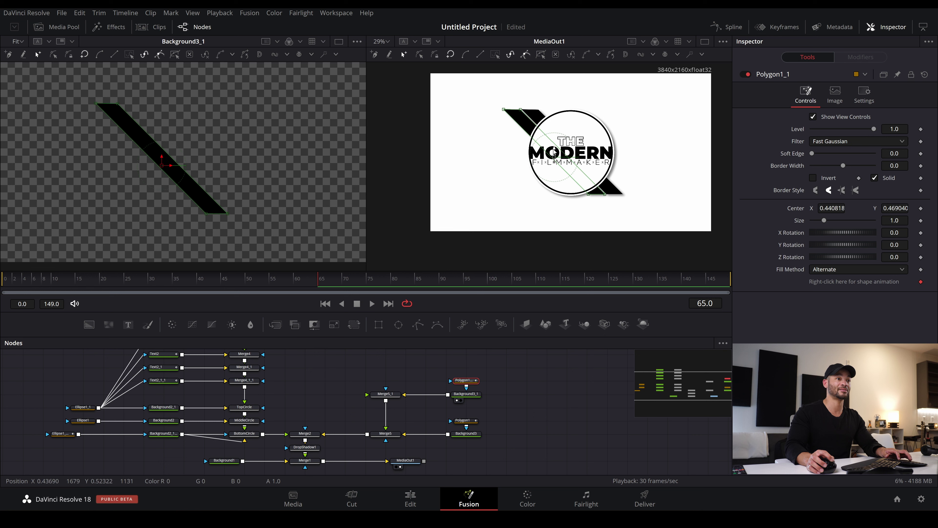
left_click(521, 110)
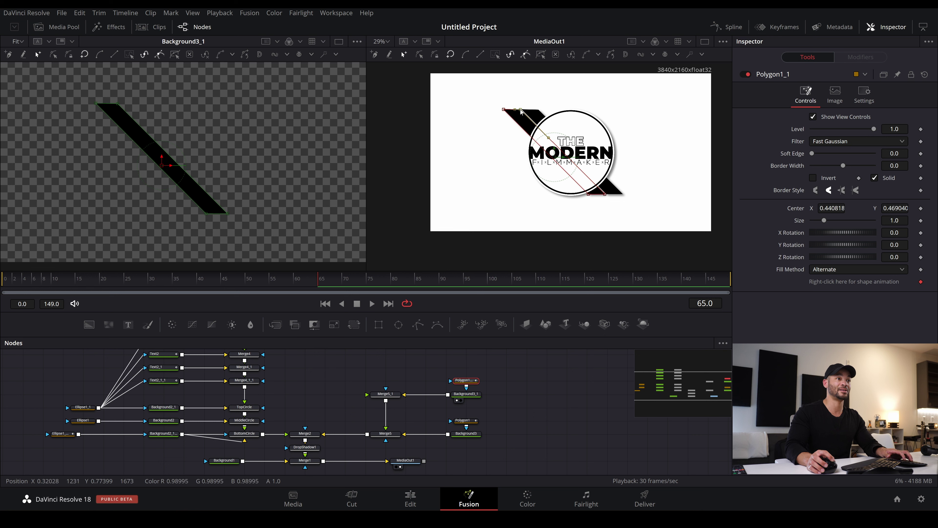
mouse_move(521, 110)
left_mouse_down()
mouse_move(504, 111)
mouse_move(523, 128)
left_mouse_up()
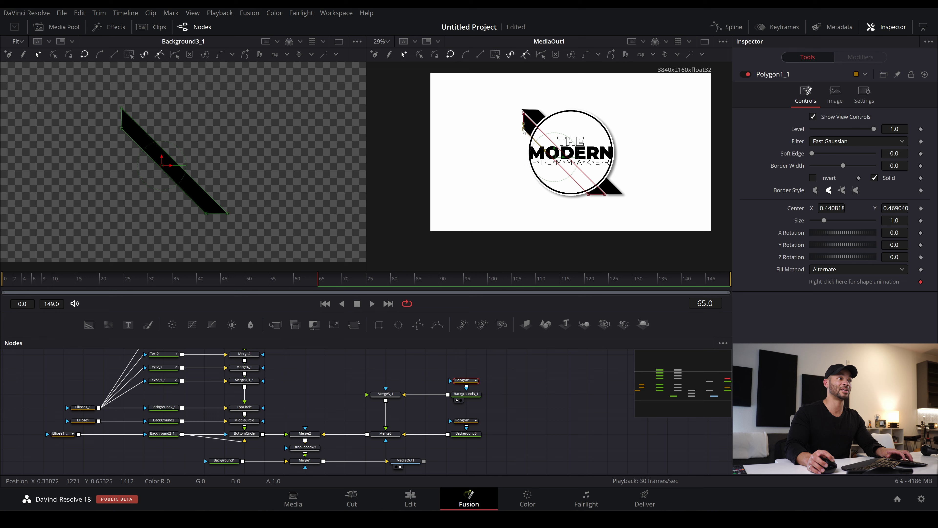
left_click_drag(524, 130, 525, 129)
left_click(554, 387)
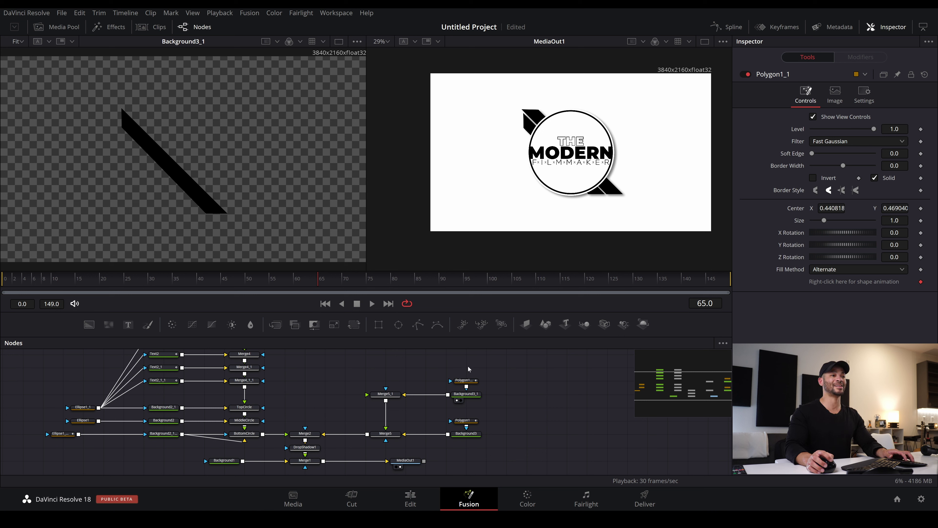
Paste a third stripe set, link Merge5_1_1 into Merge5_1, and shift Polygon1_1_1 up-right
left_click_drag(515, 369, 363, 410)
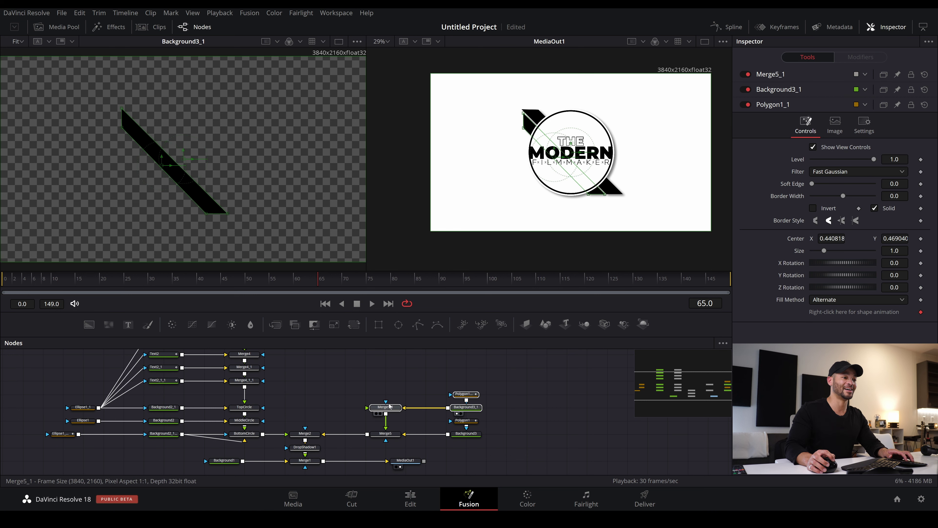
left_click_drag(388, 395, 388, 408)
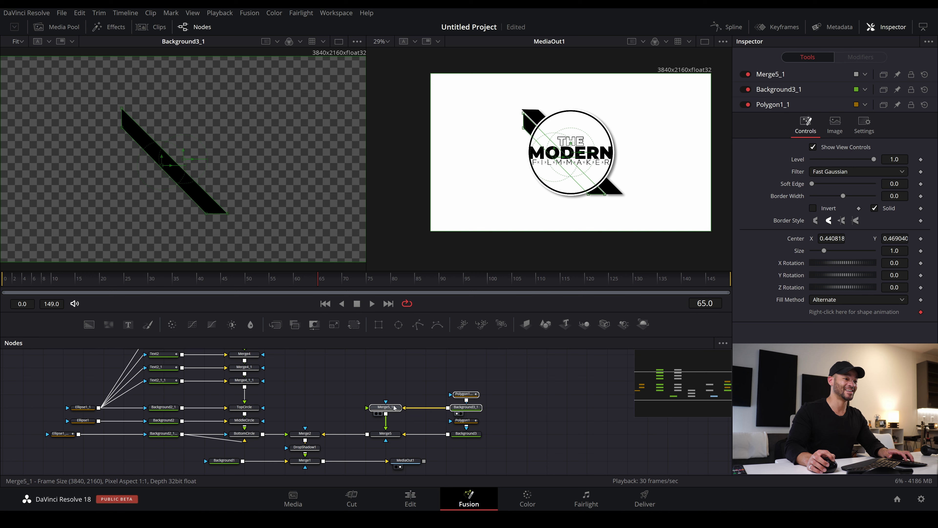
left_click(385, 407)
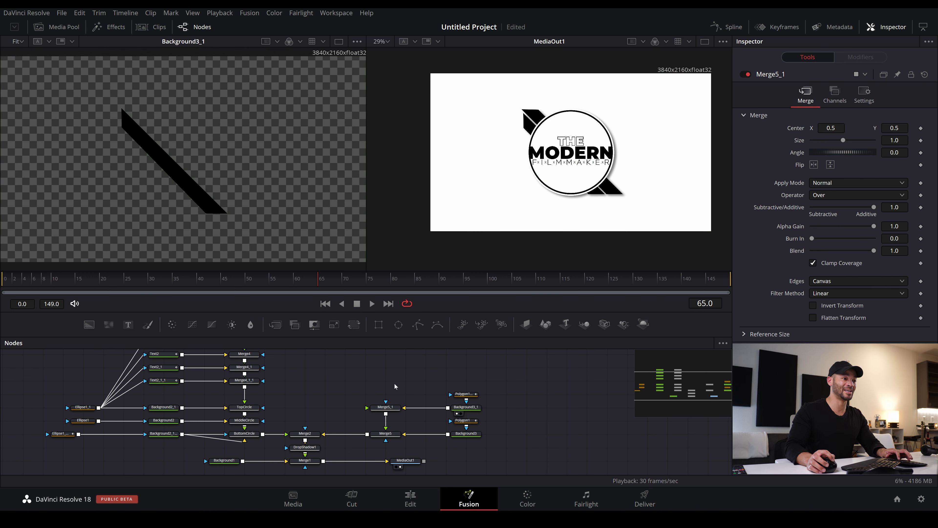
key("ctrl+v")
left_click_drag(385, 374, 379, 408)
left_click(465, 354)
scroll(464, 356, "up", 1)
left_click_drag(554, 162, 582, 149)
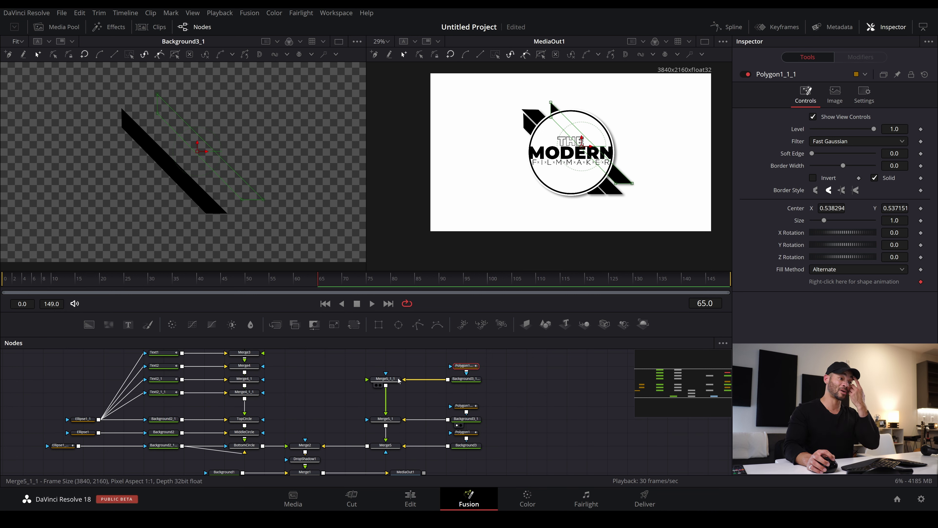
Add Transform1 after the third stripe's background and flip it horizontally and vertically
left_click(466, 378)
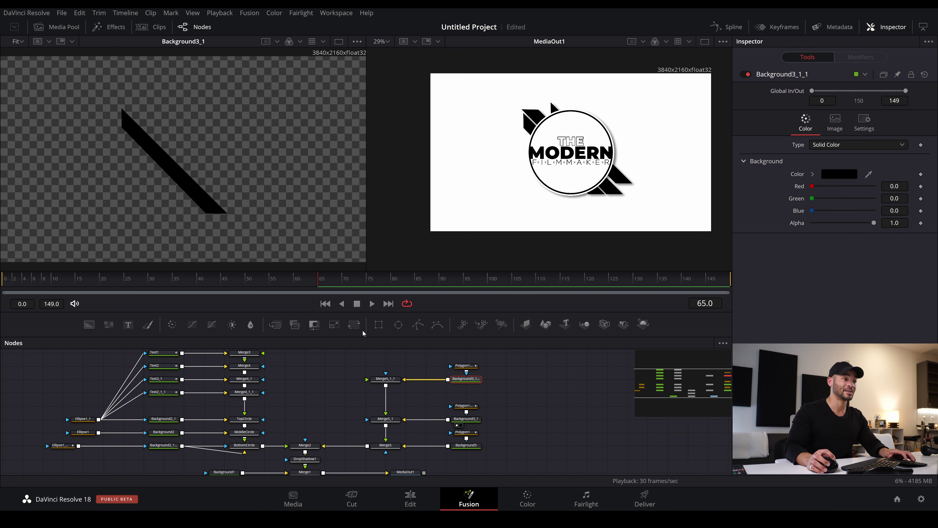
left_click(353, 324)
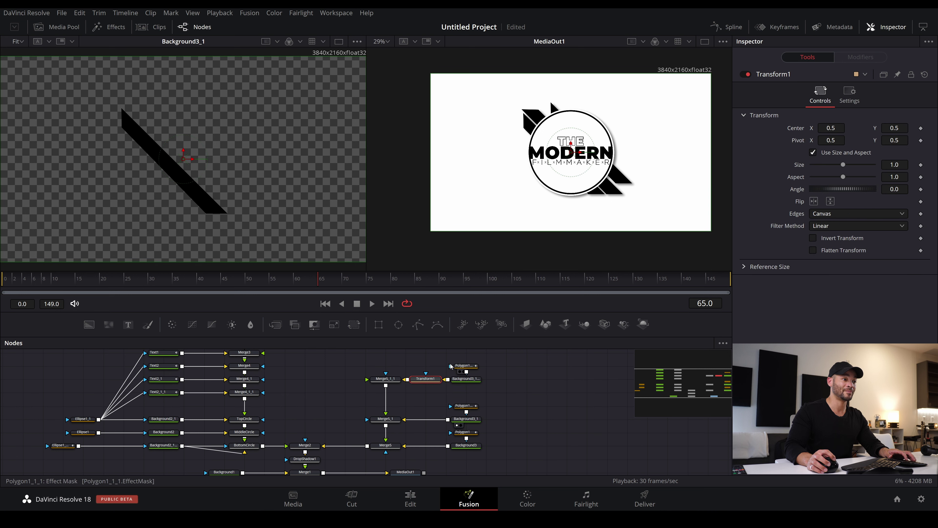
left_click_drag(488, 356, 486, 445)
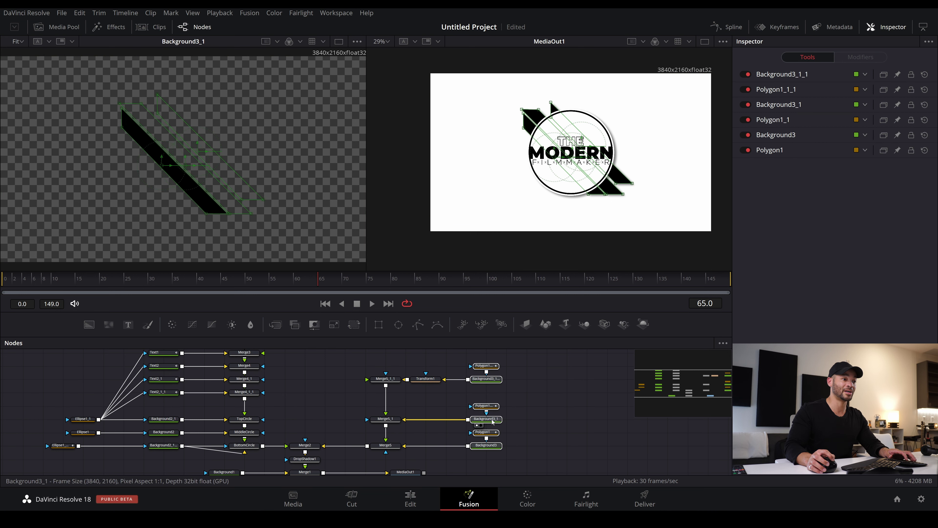
left_click_drag(435, 379, 455, 379)
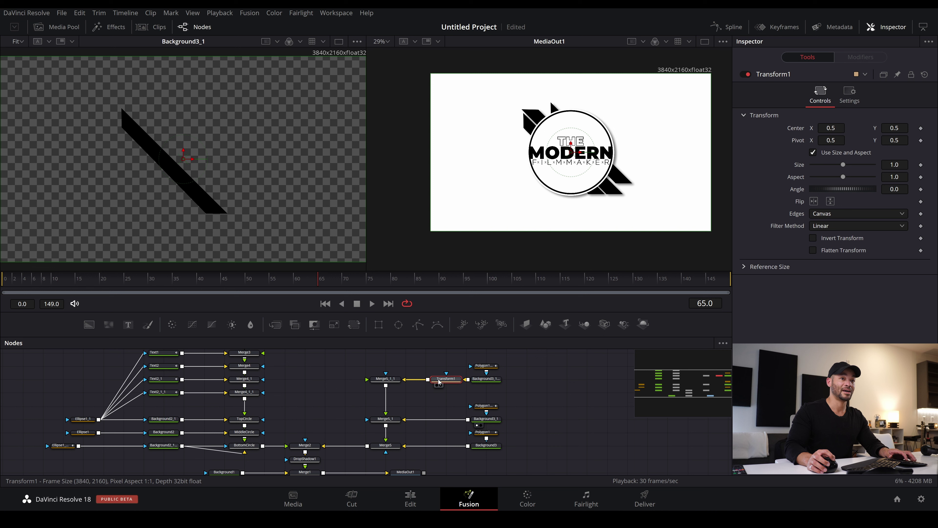
left_click(814, 201)
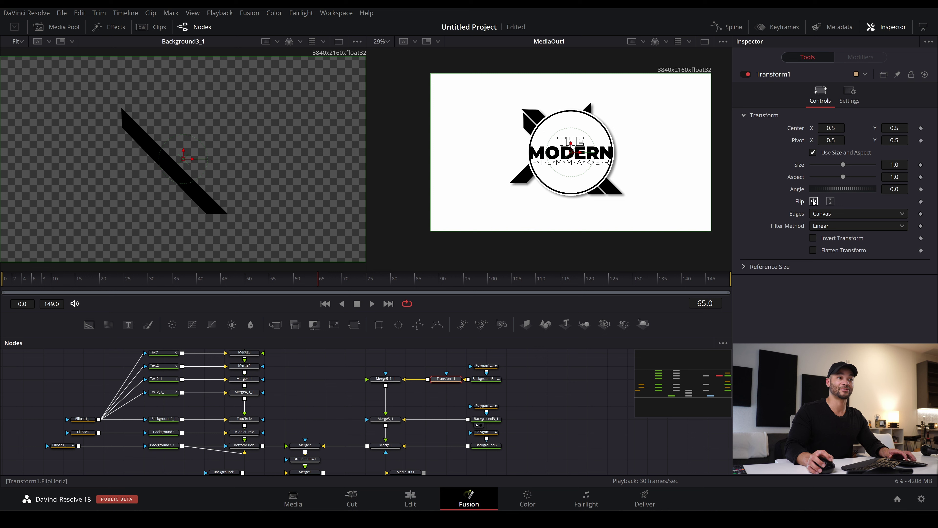
left_click(830, 202)
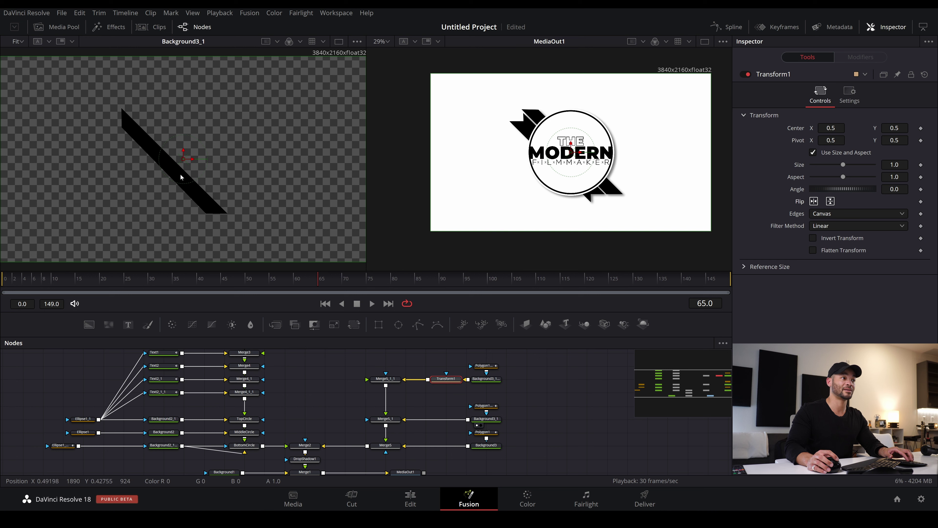
Reposition the Polygon1_1_1 mask and adjust its right-edge points over the third stripe
left_click(164, 165)
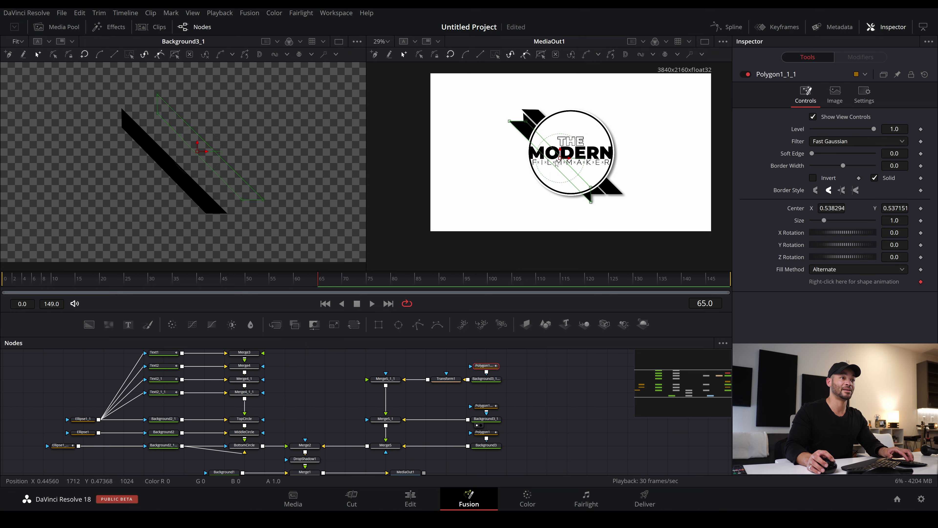
left_click_drag(561, 157, 592, 145)
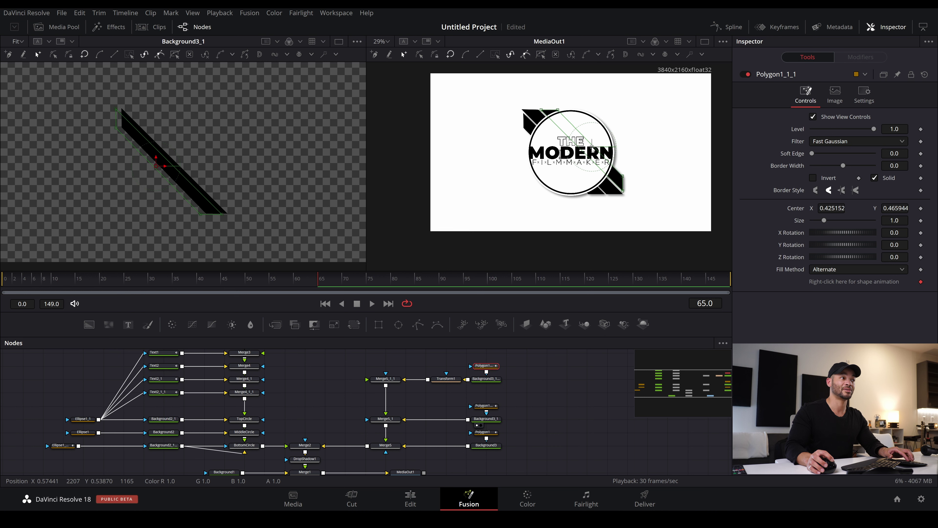
left_click(562, 457)
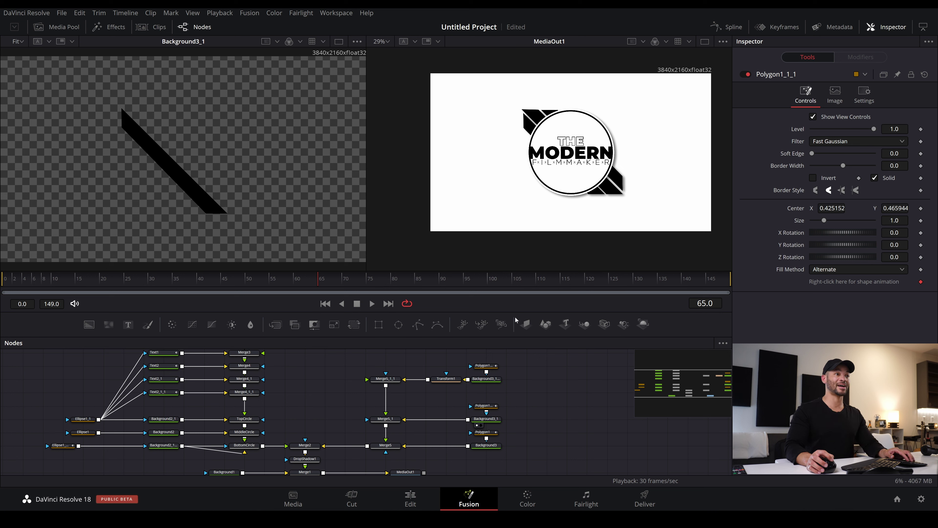
left_click(629, 178)
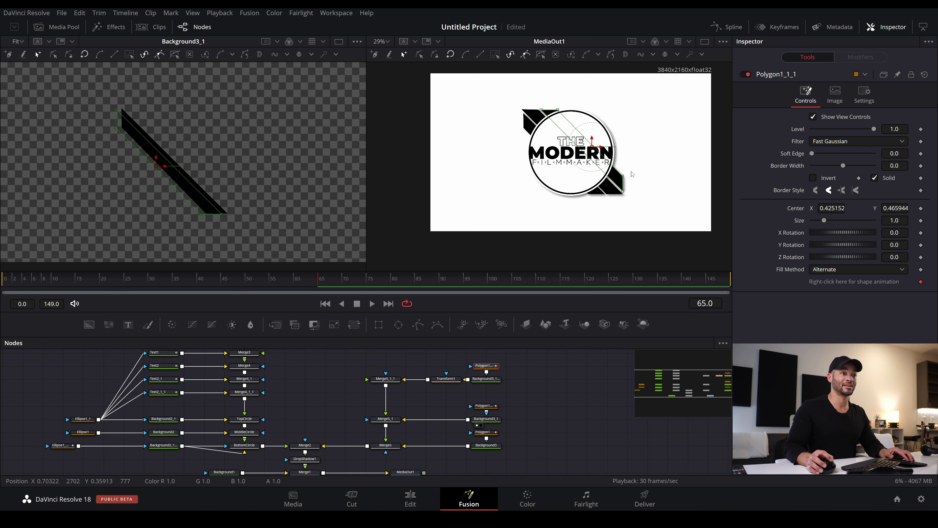
left_click_drag(622, 203, 623, 194)
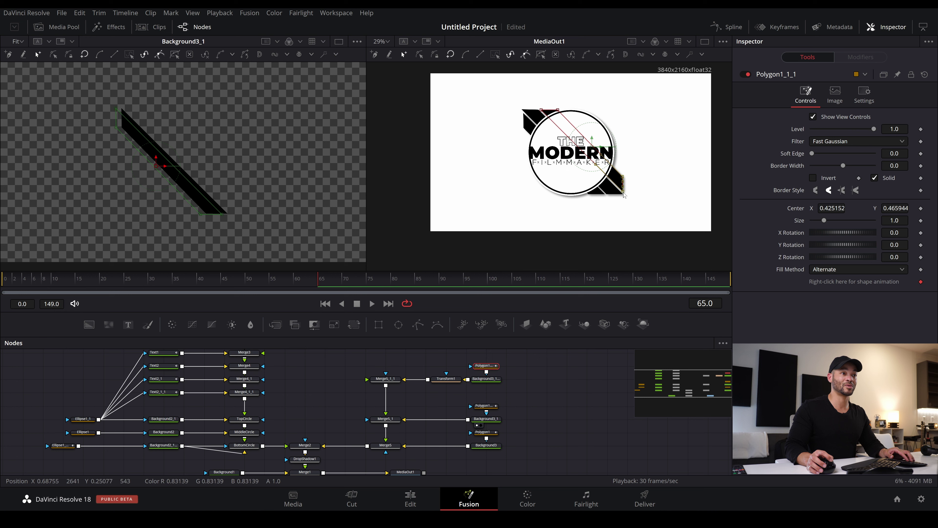
left_click(555, 434)
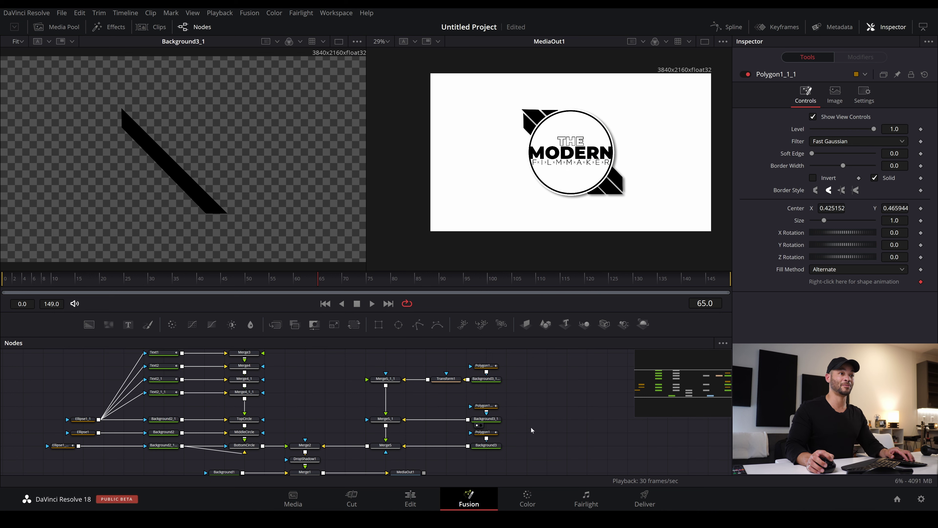
Move the stripe polygon and background nodes further right, then select Merge5
left_click_drag(522, 366, 479, 452)
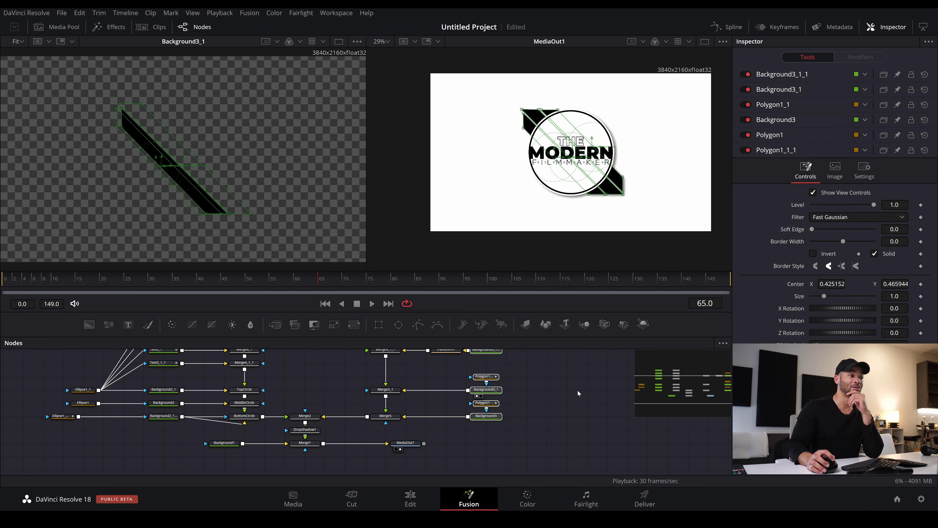
left_click_drag(535, 420, 421, 365)
left_click(425, 427)
left_click_drag(587, 440, 407, 351)
left_click(426, 455)
View Merge5 and insert a Transform2 node between Merge5 and Merge2
key("1")
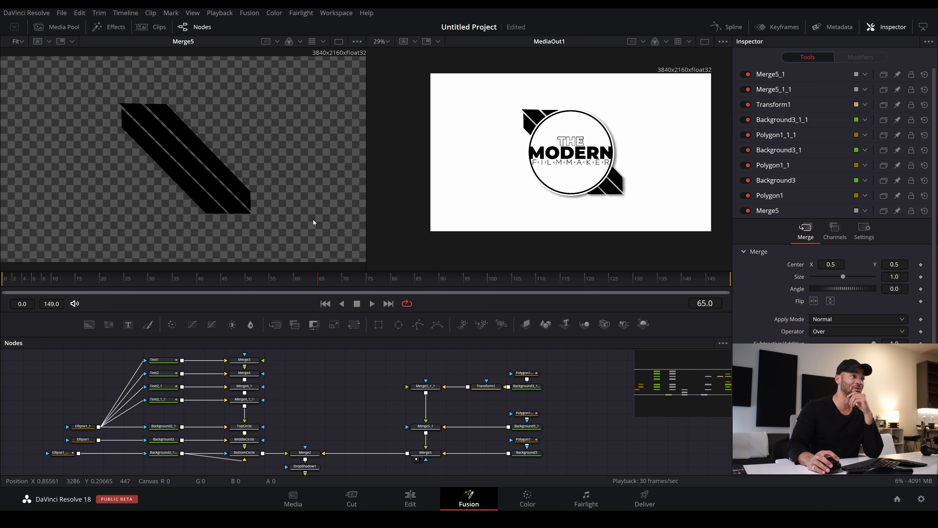
left_click(426, 453)
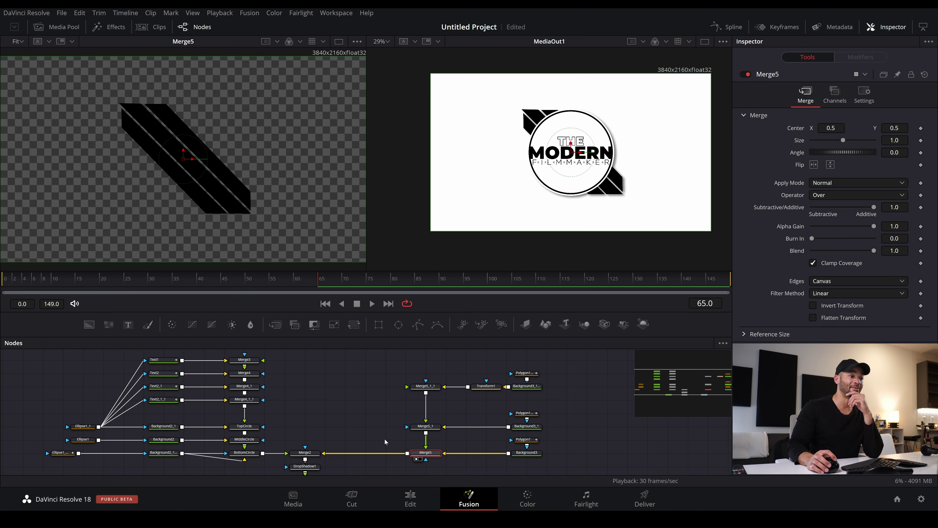
left_click_drag(356, 324, 371, 455)
left_click_drag(299, 282, 172, 280)
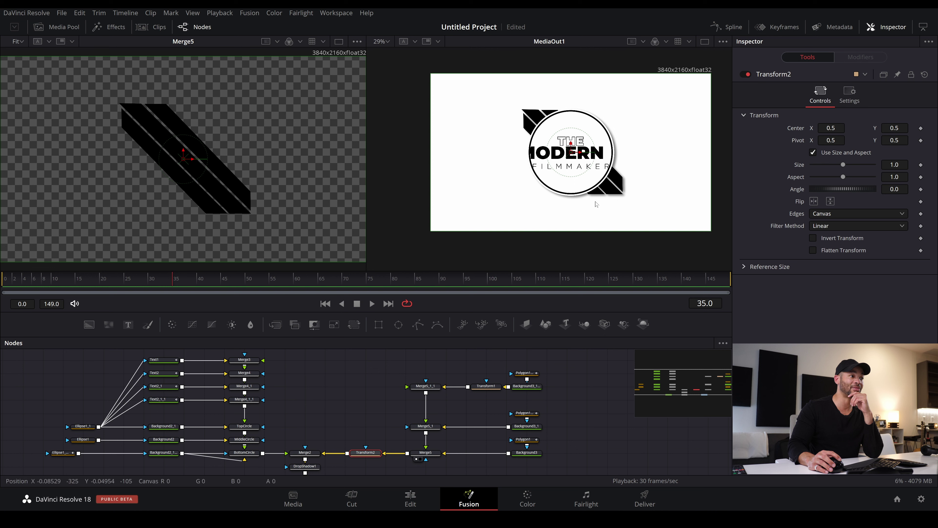
Set Transform2 Size keyframes at frame 35 and frame 55
left_click(921, 165)
left_click_drag(177, 280, 261, 287)
left_click_drag(320, 288, 319, 287)
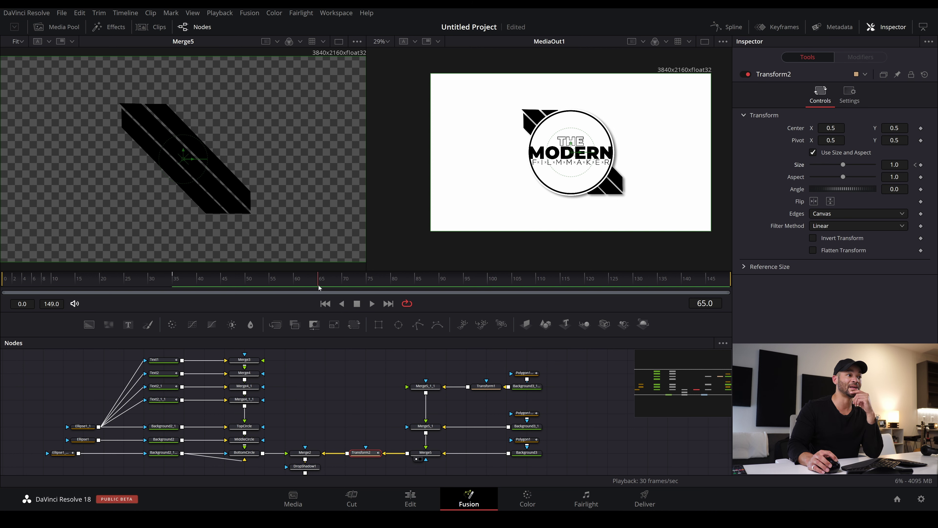
mouse_move(243, 284)
left_mouse_down()
mouse_move(282, 283)
mouse_move(253, 284)
left_mouse_up()
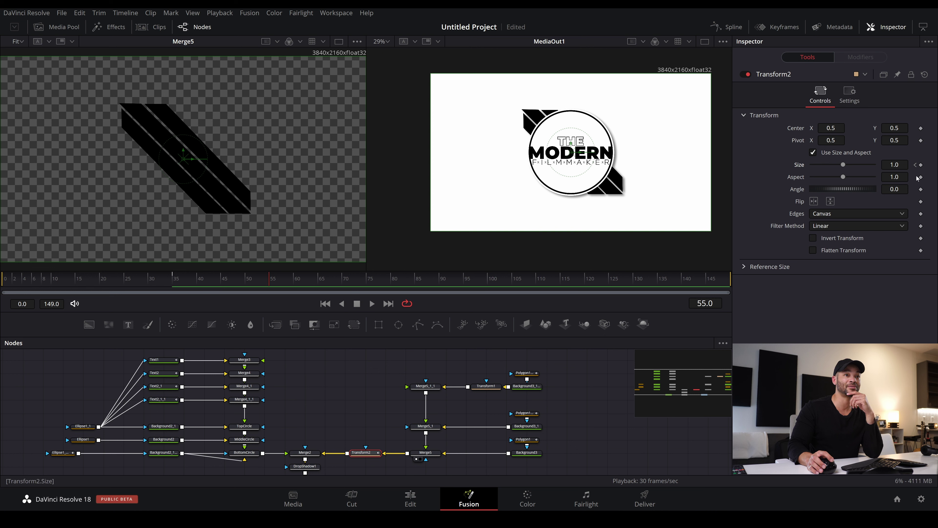
left_click(921, 165)
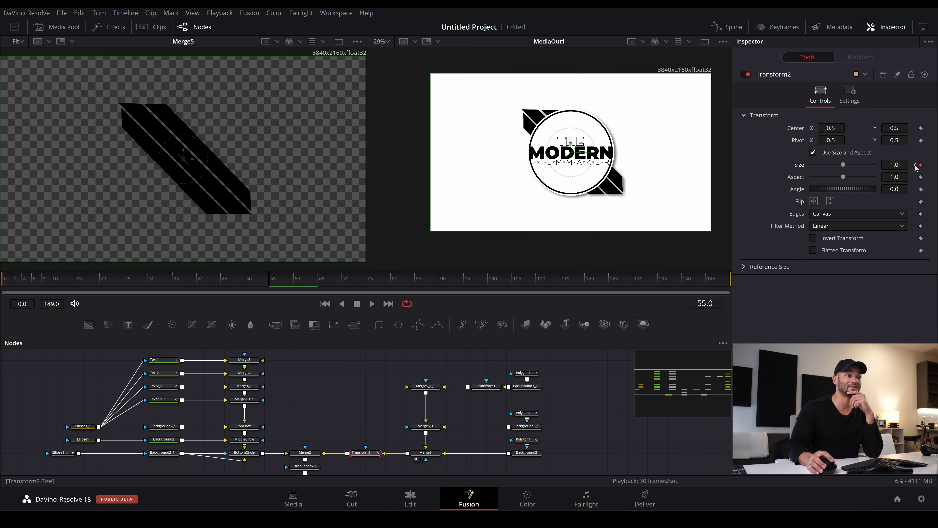
At frame 35, shrink Transform2's Size to 0 so the stripes start invisible
left_click(915, 165)
left_click(906, 154)
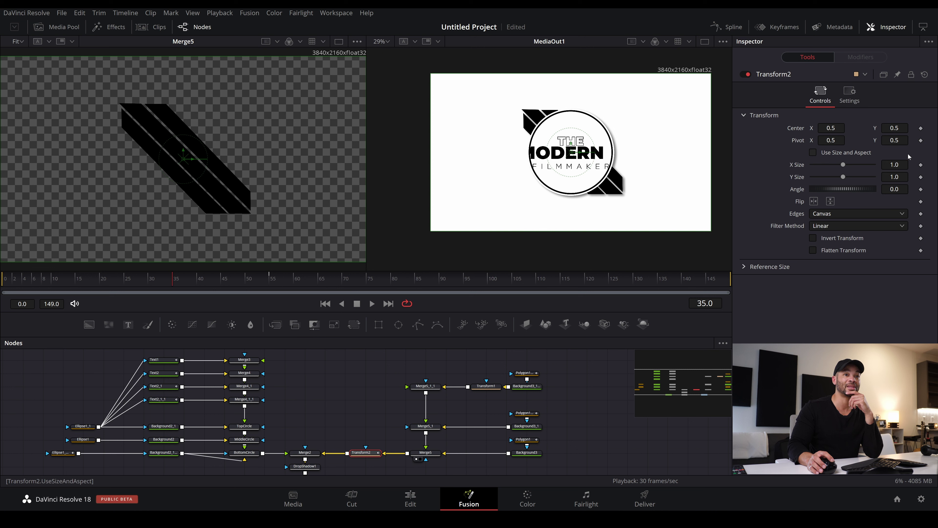
left_click(847, 152)
left_click_drag(845, 165, 808, 167)
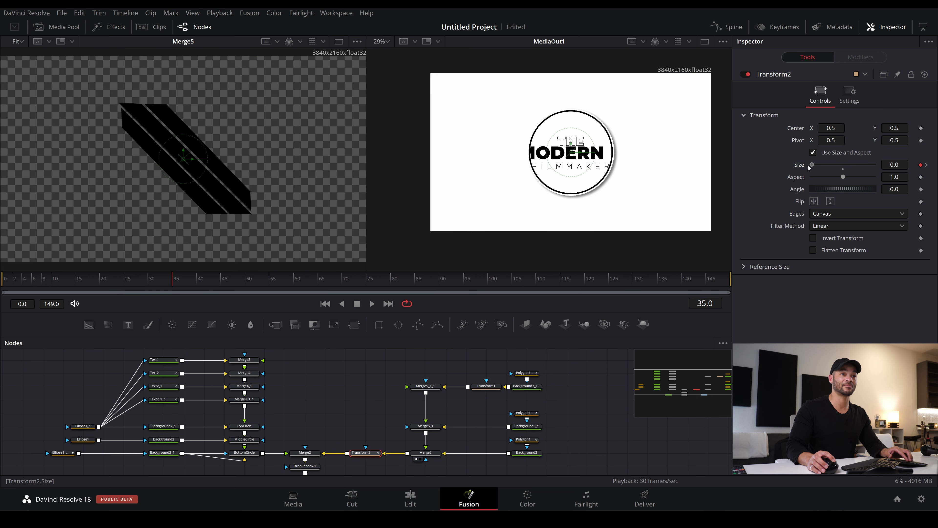
left_click(578, 400)
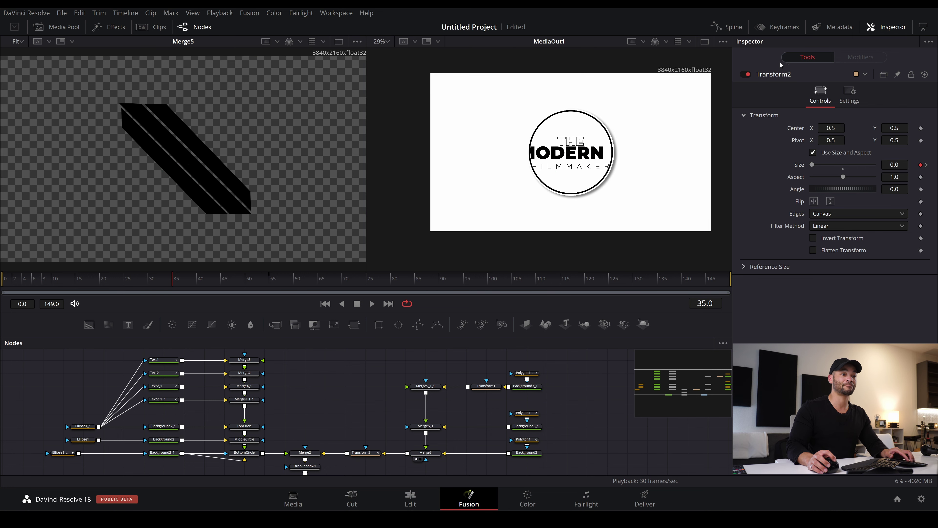
left_click(733, 28)
In the Spline editor, hide the polygon and Text2_1_1 curves and collapse other entries
left_click(382, 369)
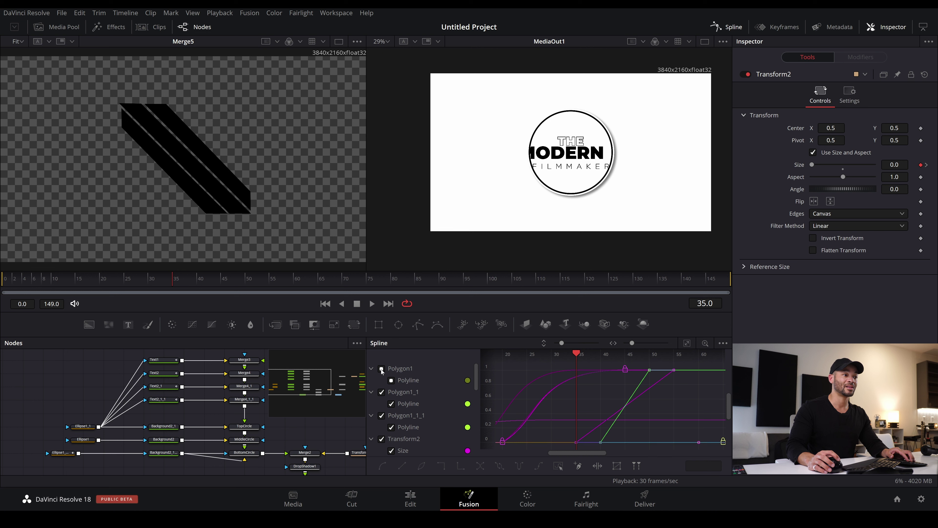
left_click(381, 392)
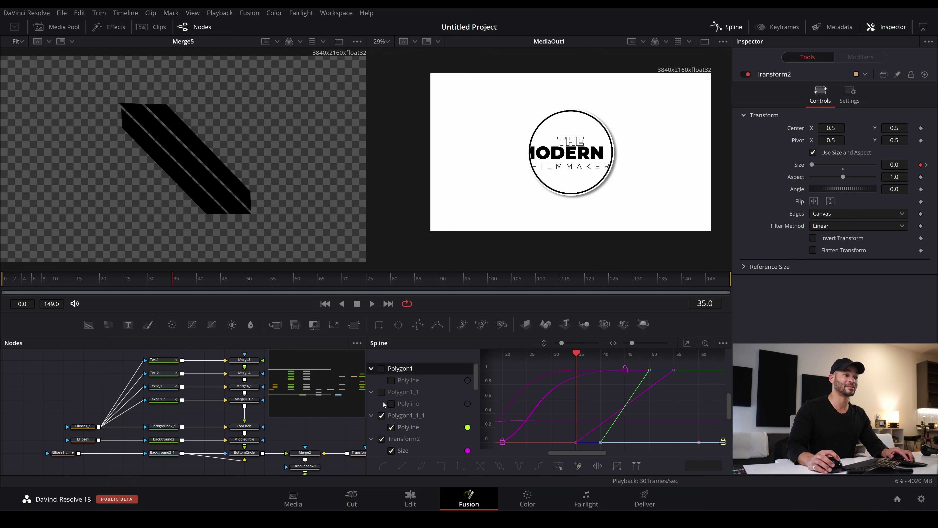
left_click(372, 369)
left_click(372, 380)
left_click(373, 391)
left_click(382, 392)
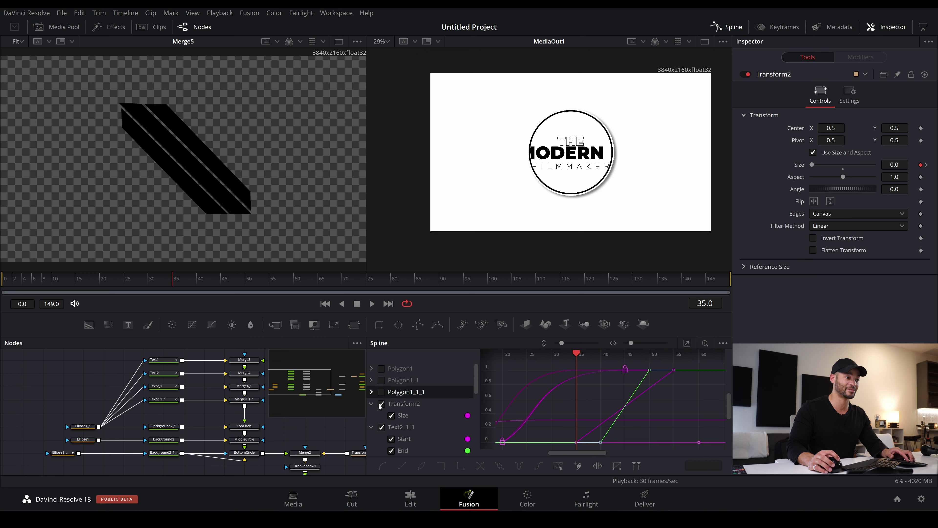
left_click(372, 403)
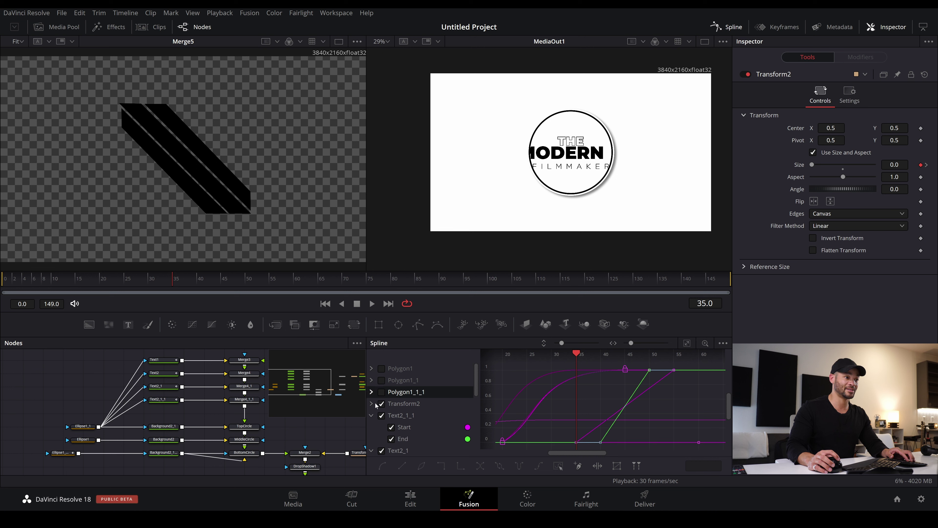
left_click(372, 415)
left_click(373, 427)
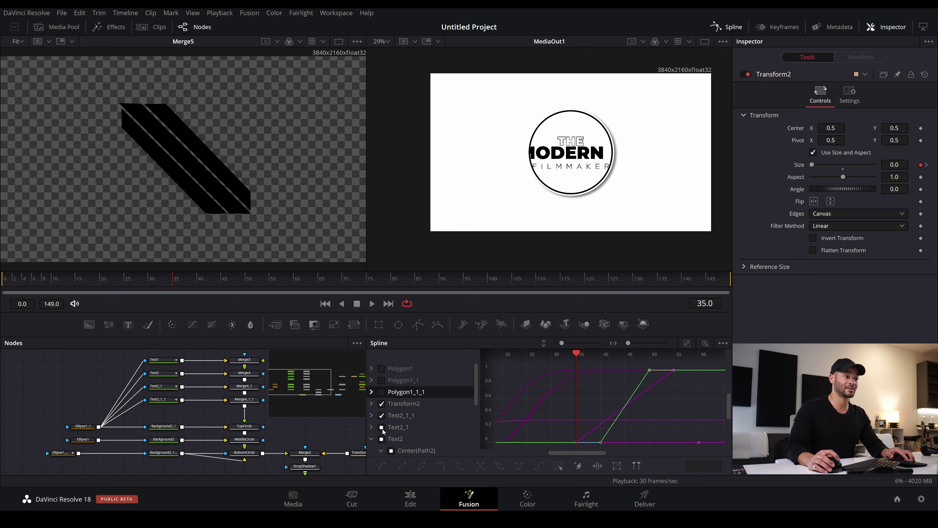
left_click(381, 415)
Ease the Transform2 Size curve, then replay the logo animation from the start
scroll(654, 386, "down", 2)
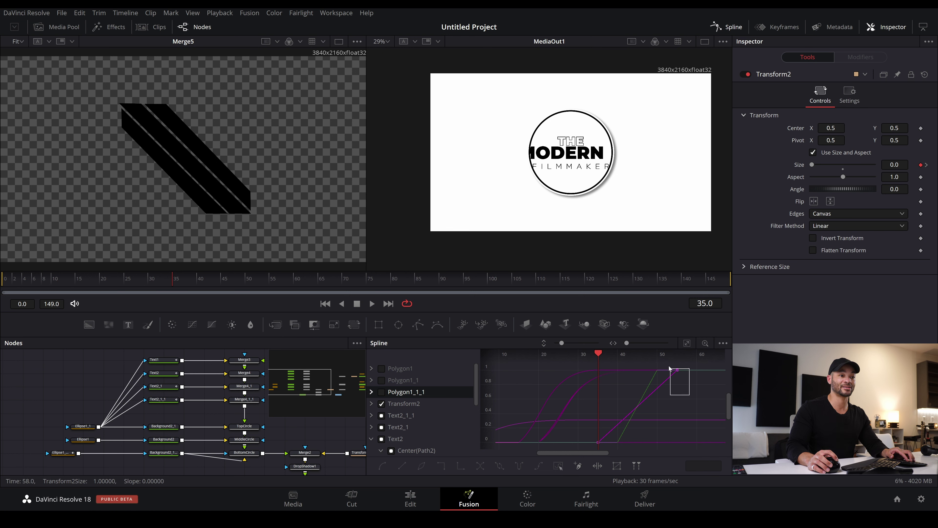
left_click_drag(651, 394, 651, 370)
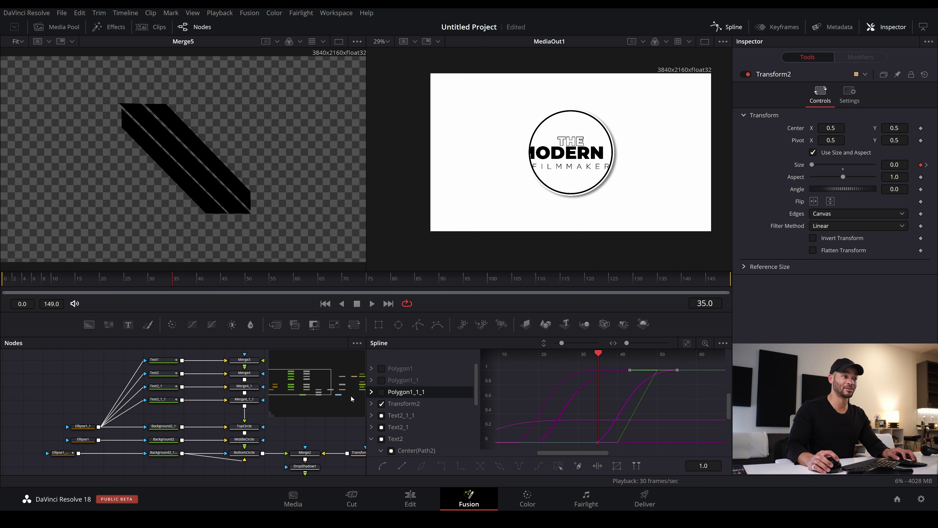
left_click(18, 279)
key("space")
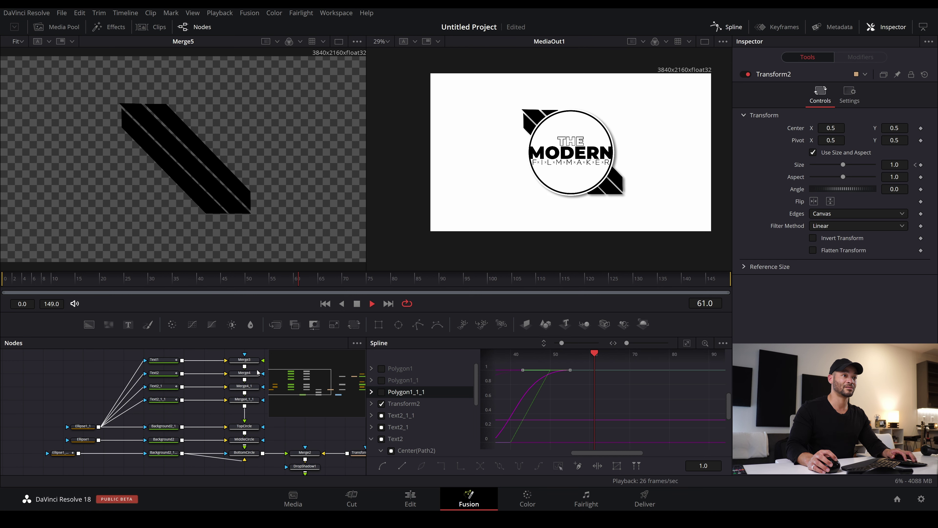
left_click(14, 280)
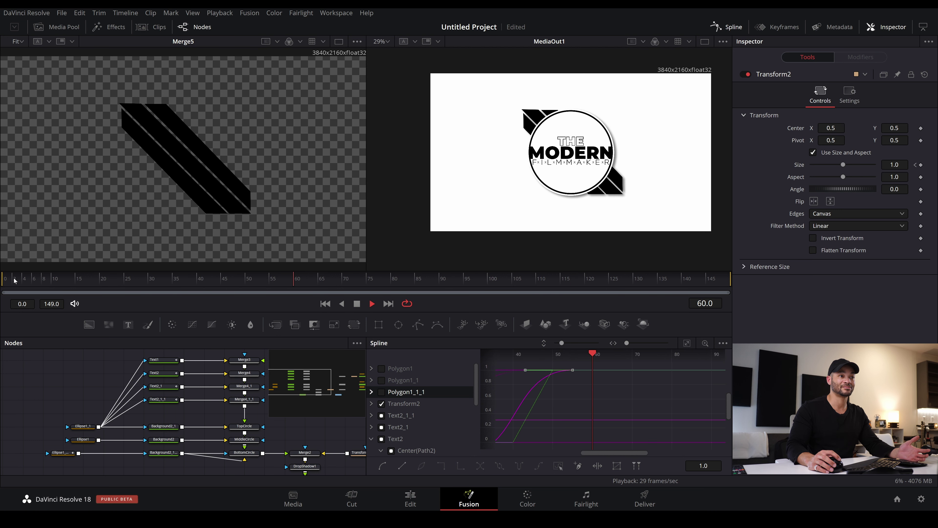
left_click(14, 280)
left_click(14, 279)
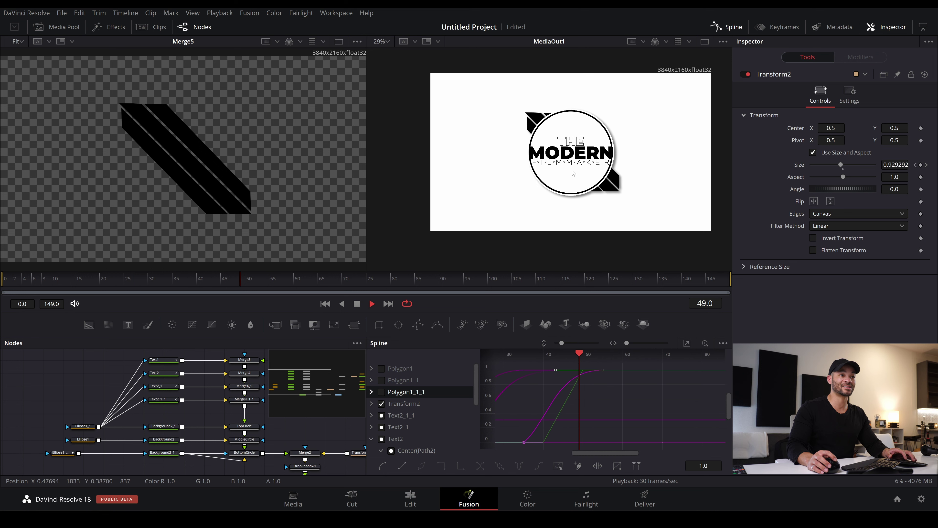
left_click(36, 279)
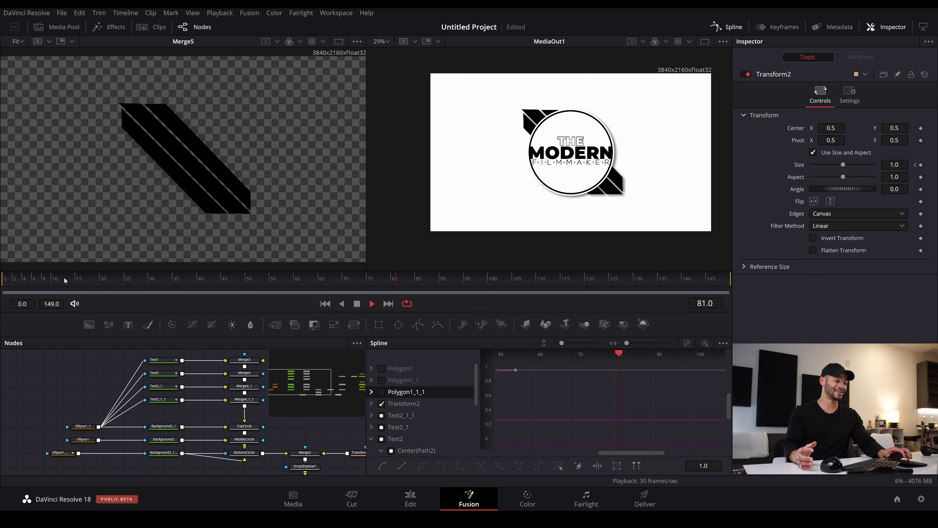
key("ctrl+f")
left_click(546, 286)
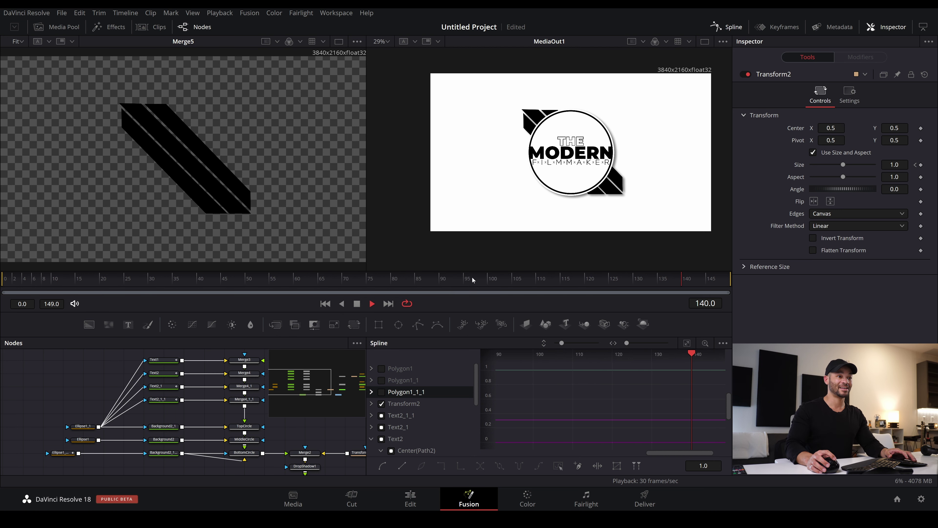